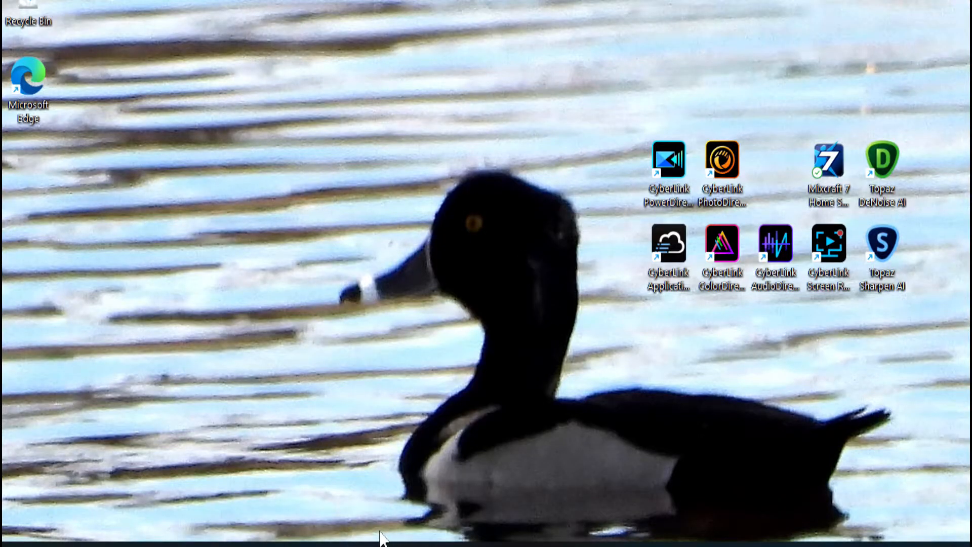
Step: Launch Video Editor from the full list of installed apps
left_click(361, 545)
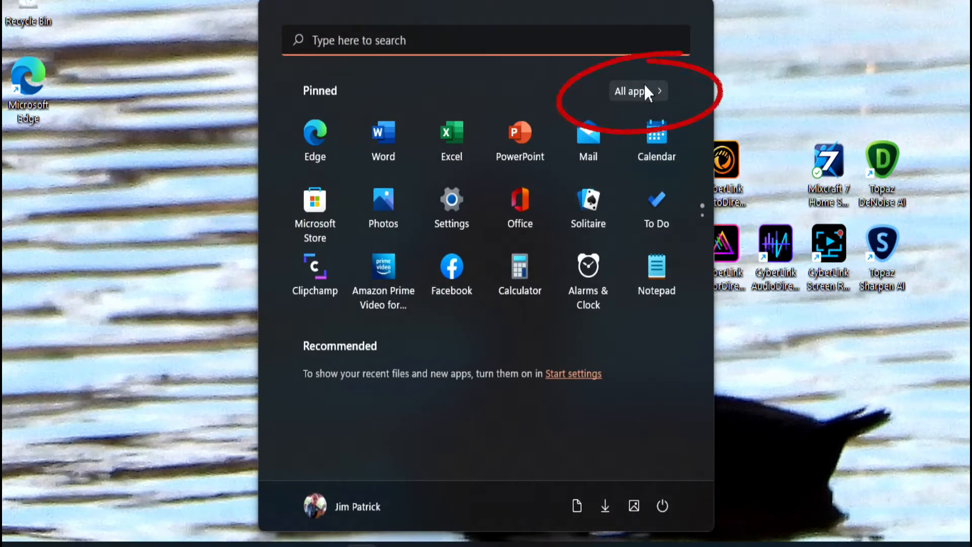
left_click(630, 94)
scroll(436, 304, "down", 5)
scroll(437, 305, "down", 15)
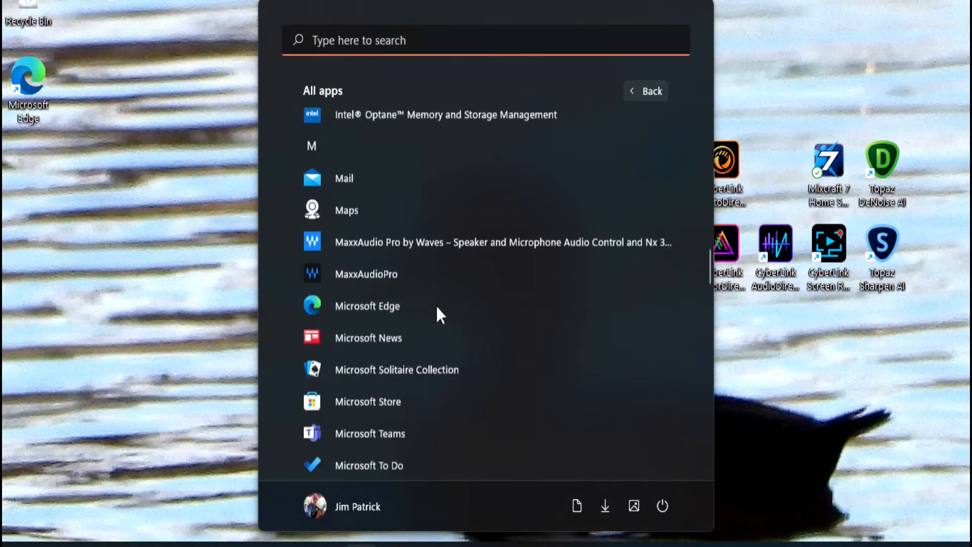
scroll(437, 307, "down", 15)
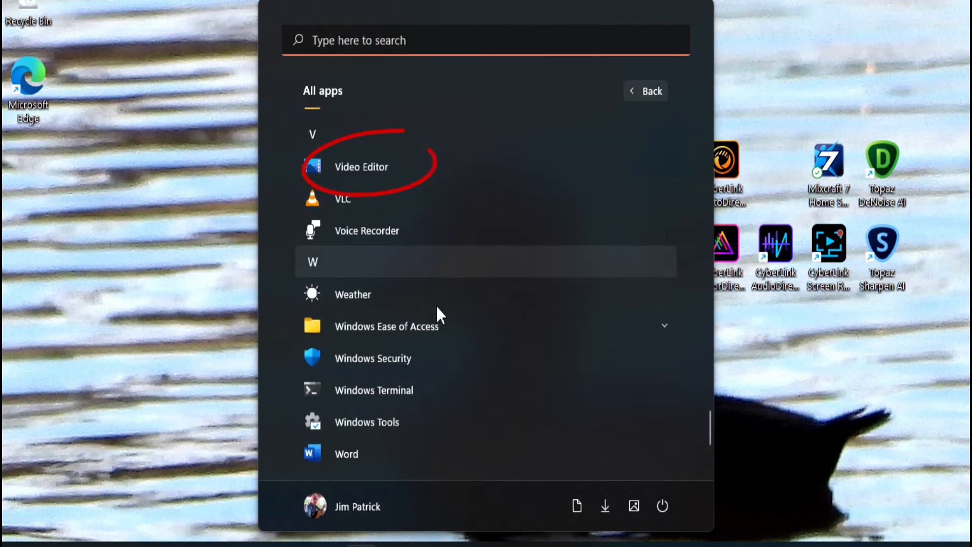
left_click(406, 165)
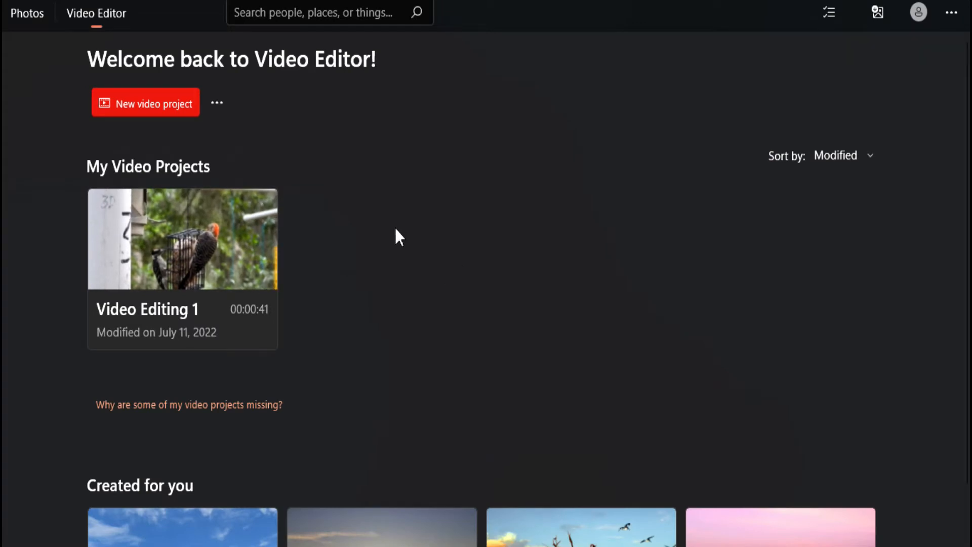
Step: Review the app settings from sources through viewing, appearance, albums, video and indexing options, and return to the Video Editor home page
scroll(396, 229, "down", 2)
scroll(396, 229, "up", 2)
left_click(953, 14)
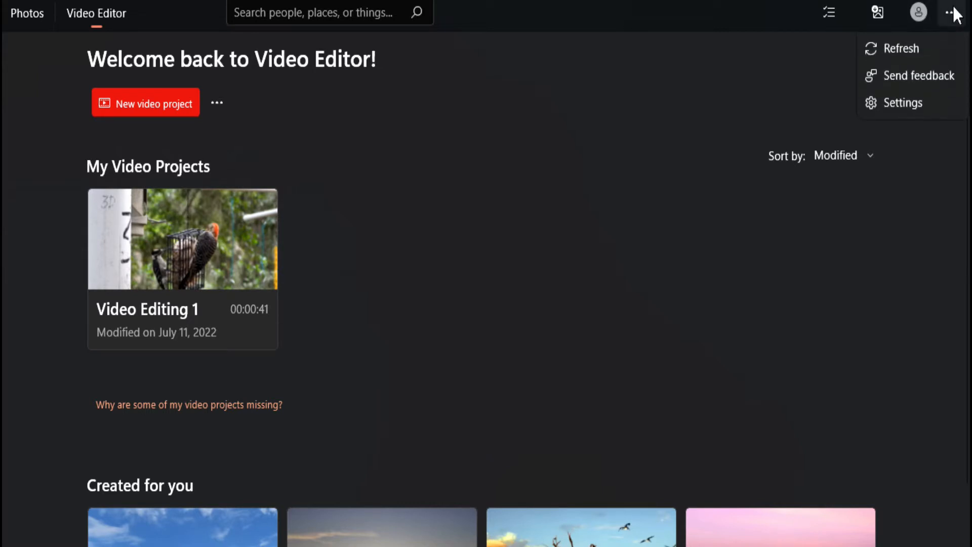
left_click(917, 107)
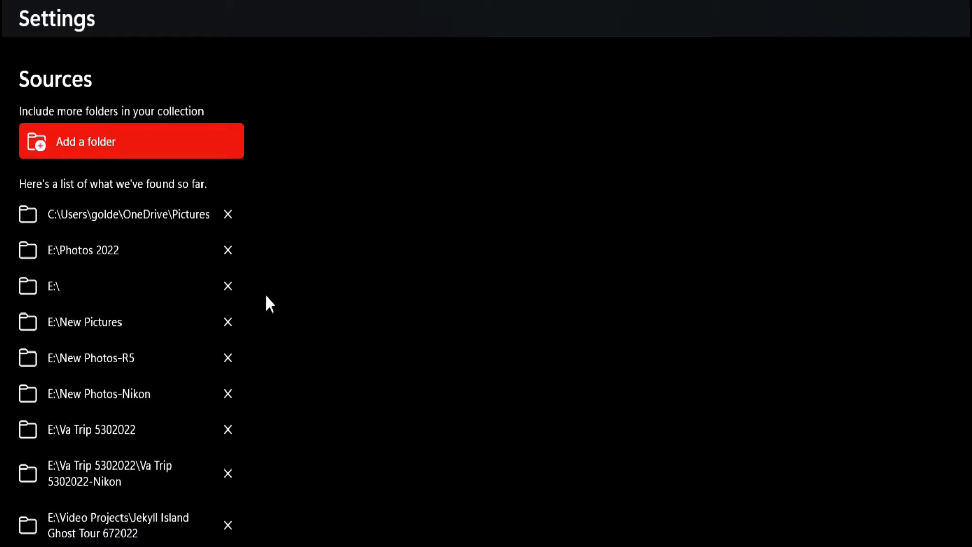
scroll(162, 357, "down", 10)
scroll(163, 359, "down", 5)
scroll(164, 357, "down", 5)
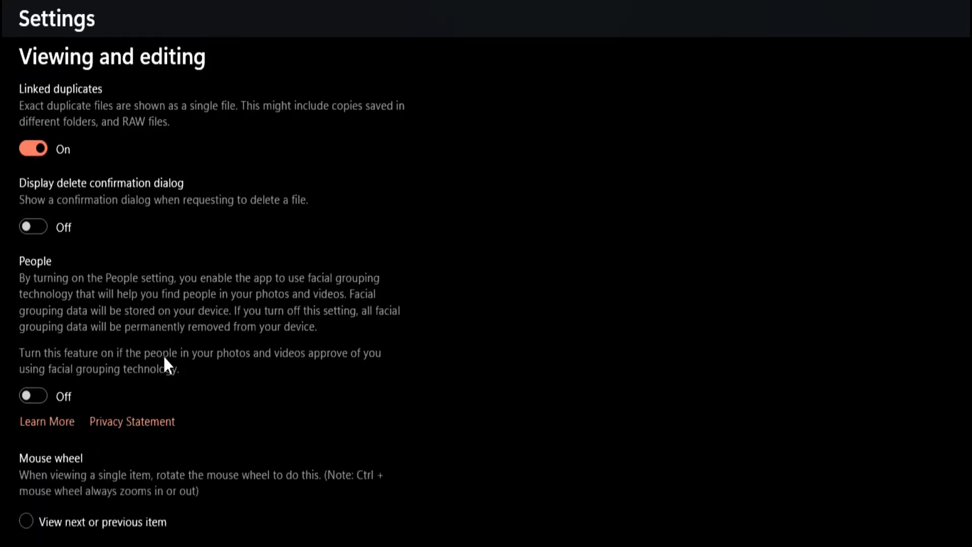
scroll(165, 358, "down", 5)
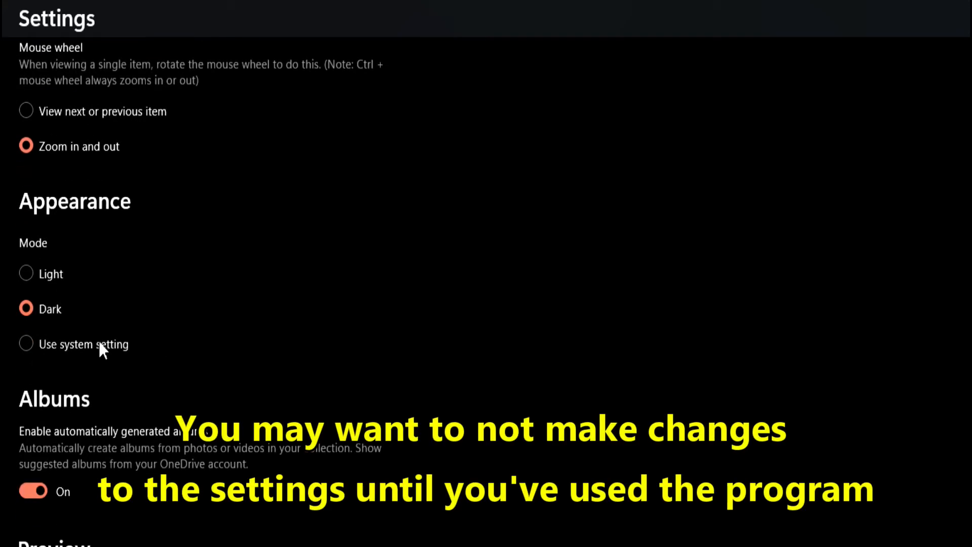
scroll(187, 330, "down", 6)
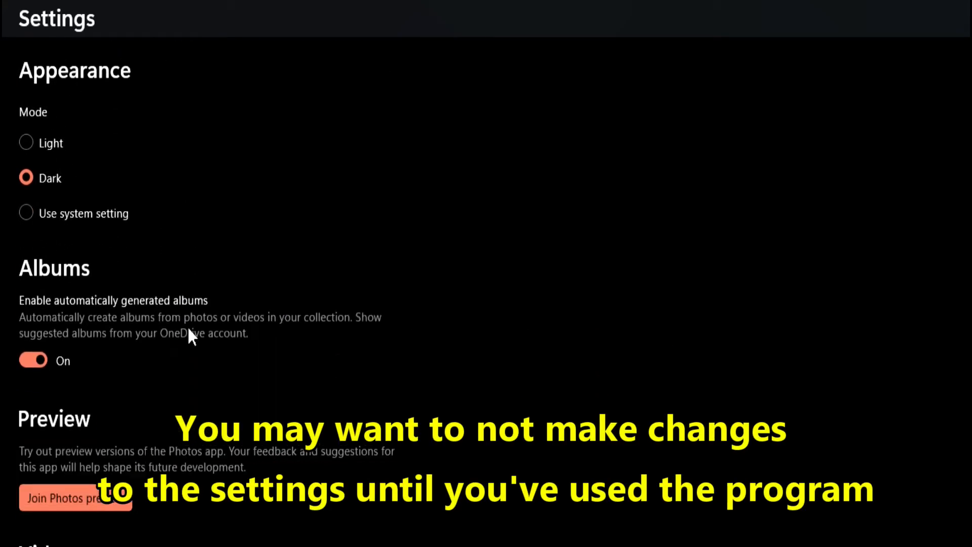
scroll(188, 330, "down", 1)
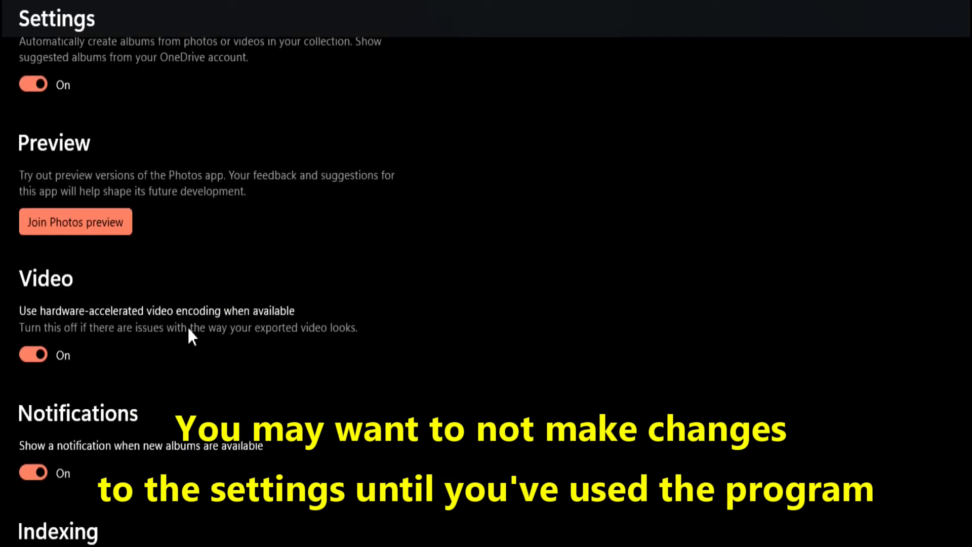
scroll(188, 330, "down", 4)
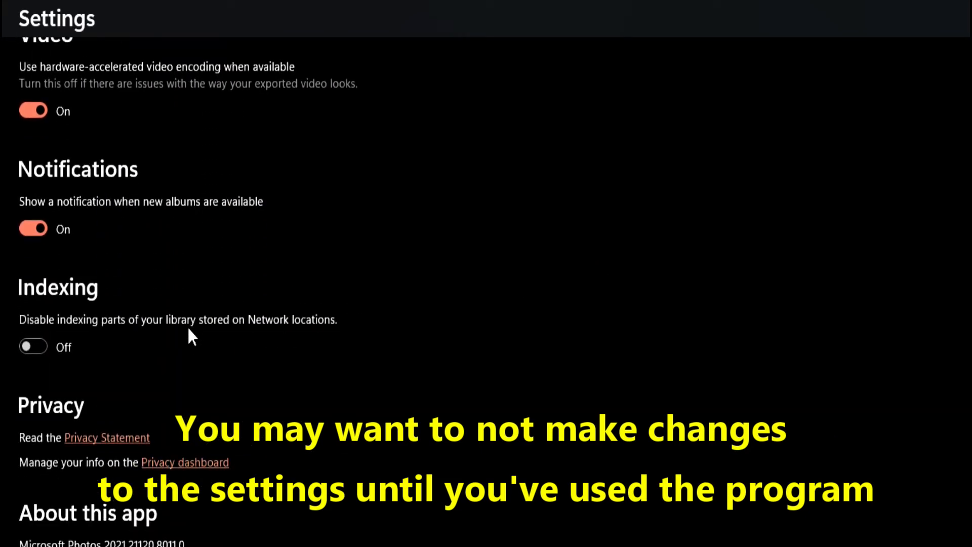
scroll(188, 330, "down", 2)
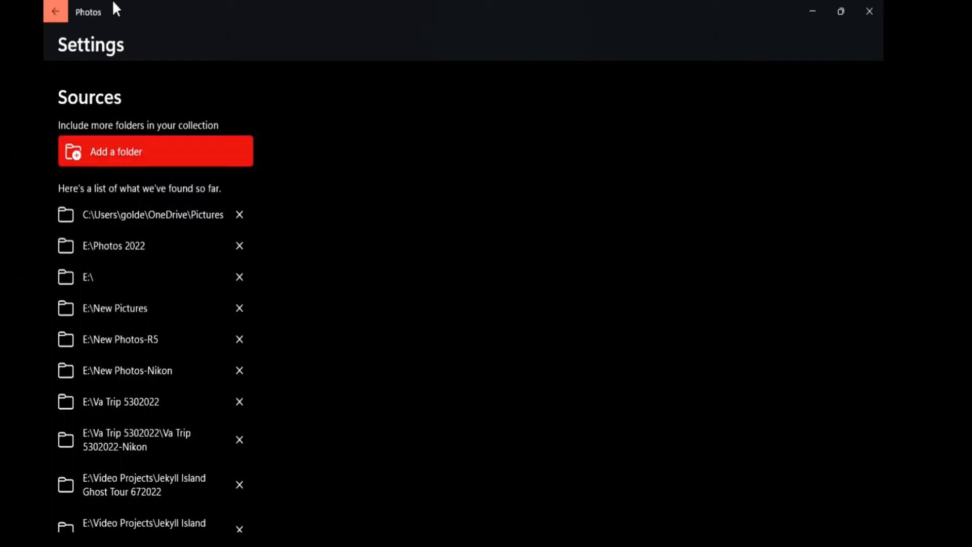
left_click(56, 13)
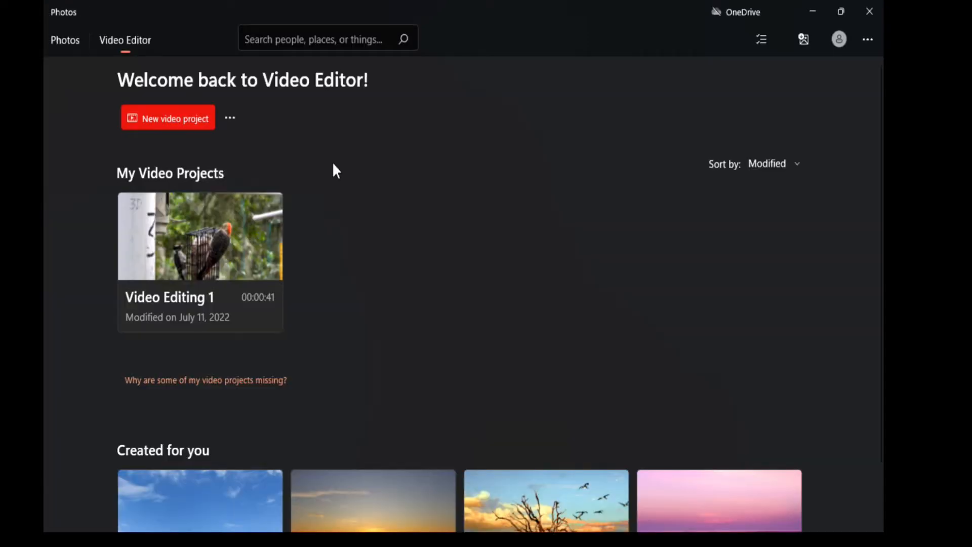
Step: Create a new video project named "Video Editor 2"
left_click(172, 117)
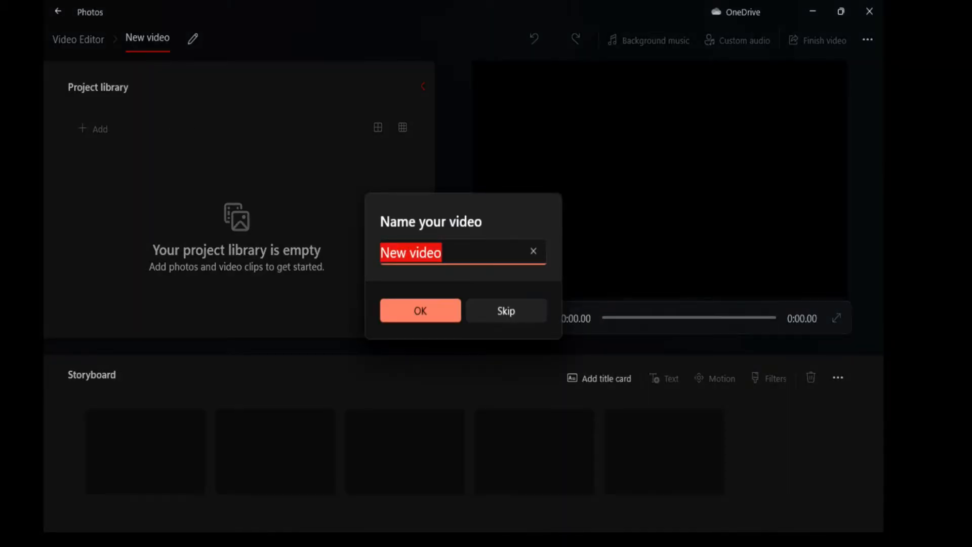
type("V")
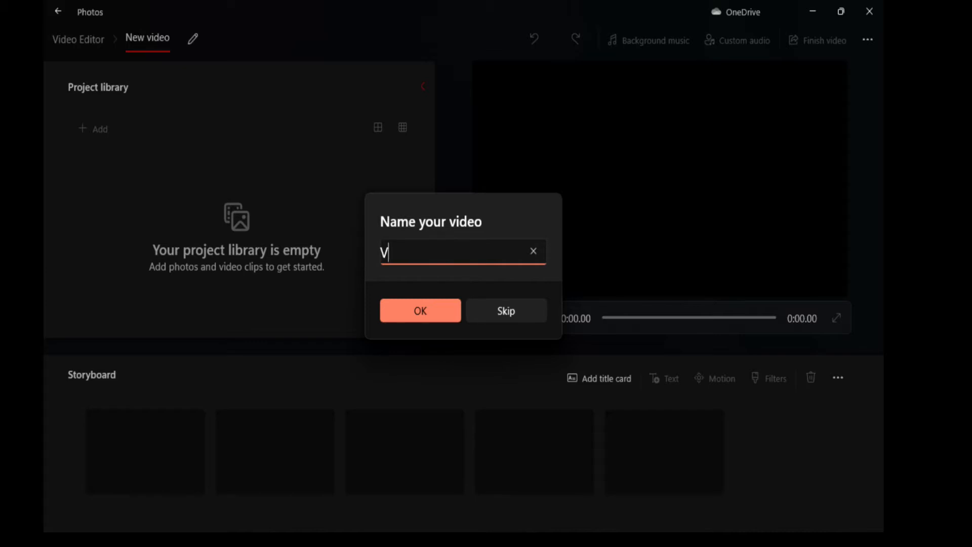
type("ideo Editor ")
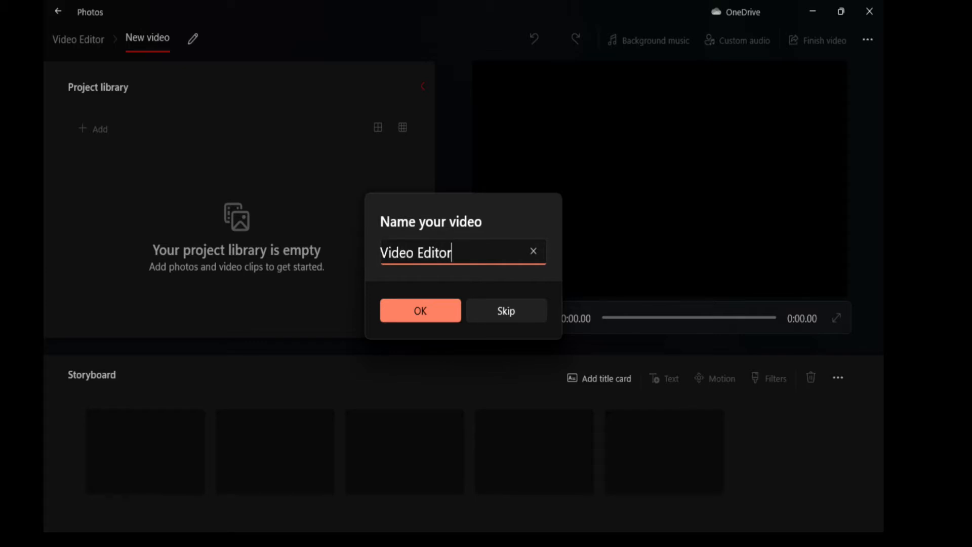
type("3")
key("BackSpace")
type("2")
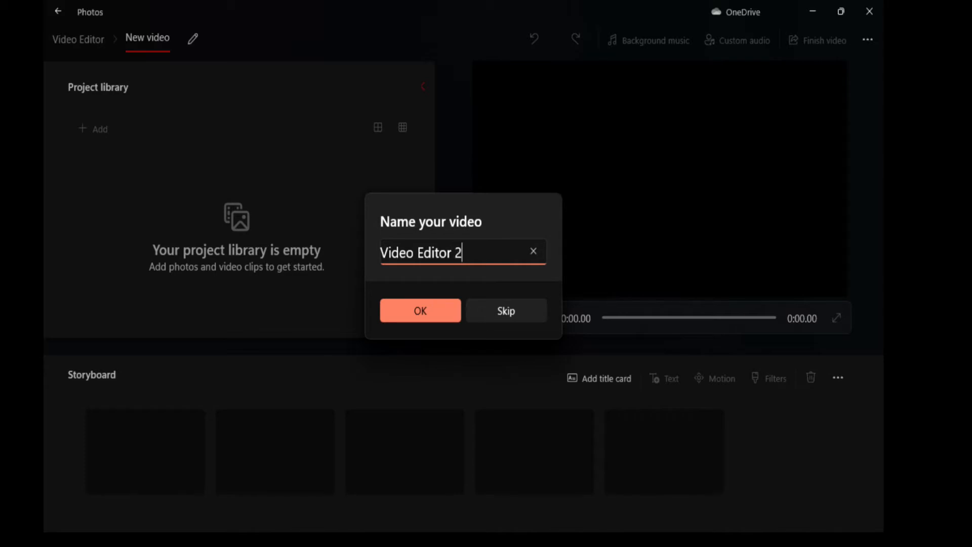
left_click(422, 311)
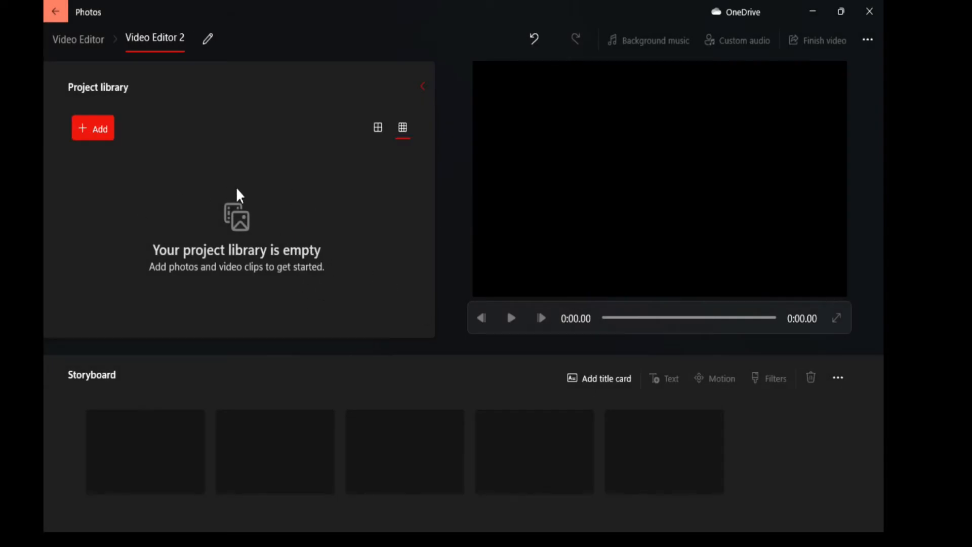
Step: Import the clips Painted Bunting Vid-BS 6172022 (1), Red-bellied WP-Downy WP Vid-BS 6172022 (1) and (2), and Wood Ducks-Horton Pond 6282022 (1) from this PC
left_click(105, 134)
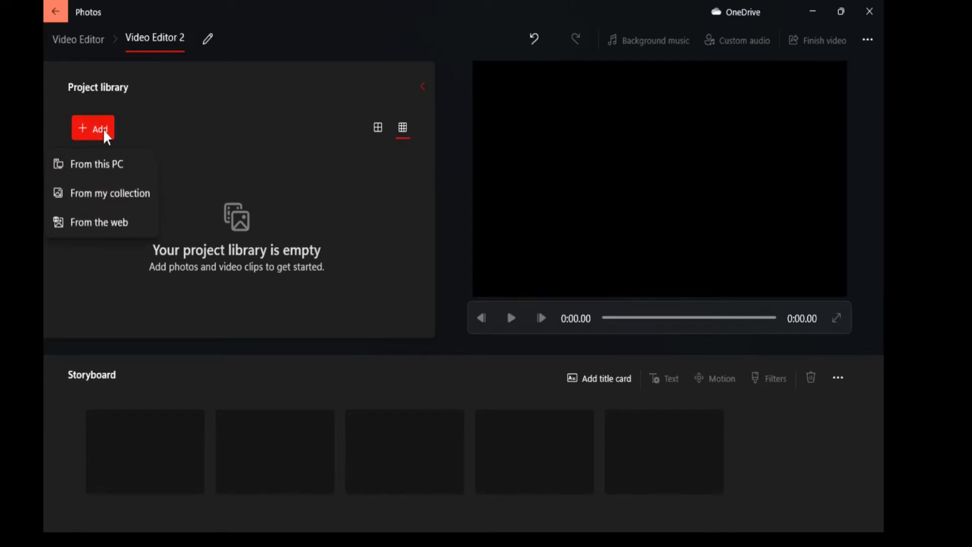
left_click(113, 165)
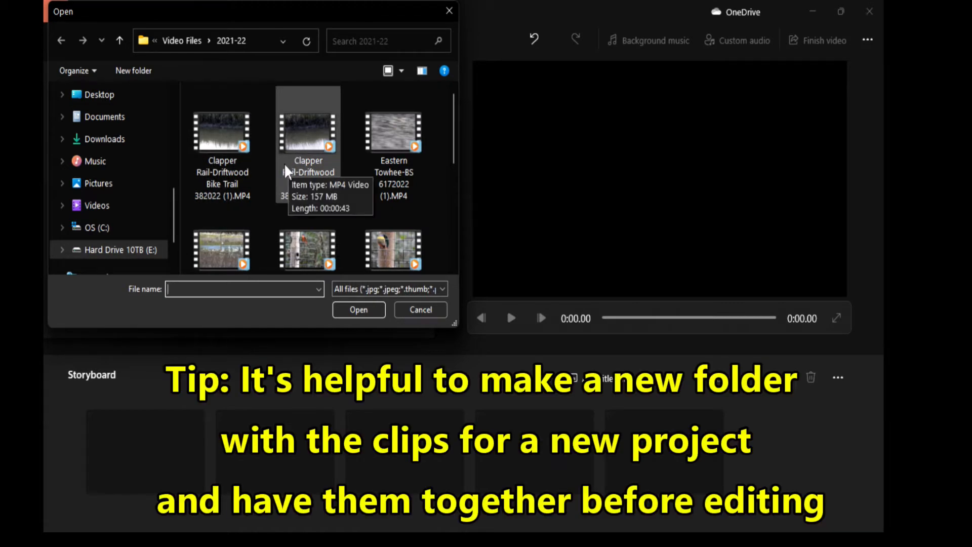
scroll(284, 163, "down", 4)
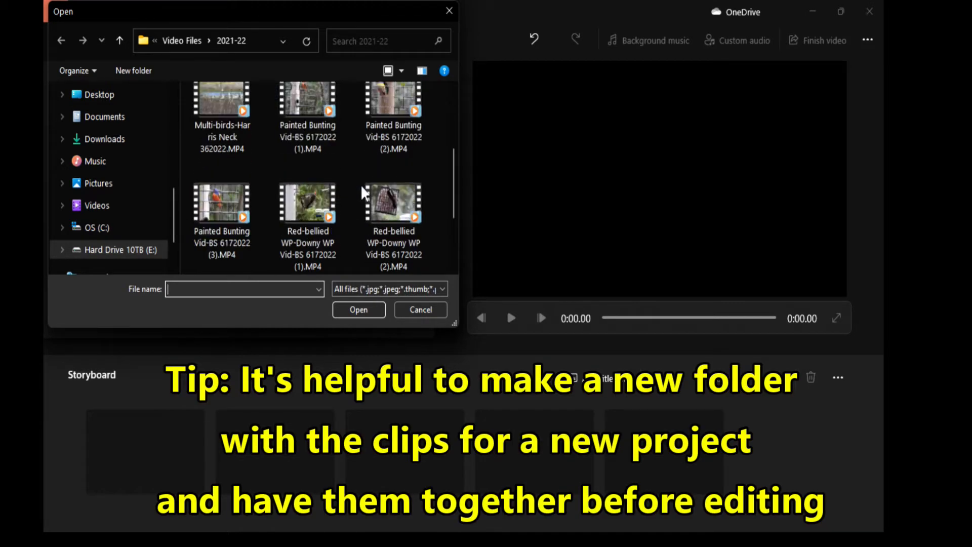
left_click(309, 93)
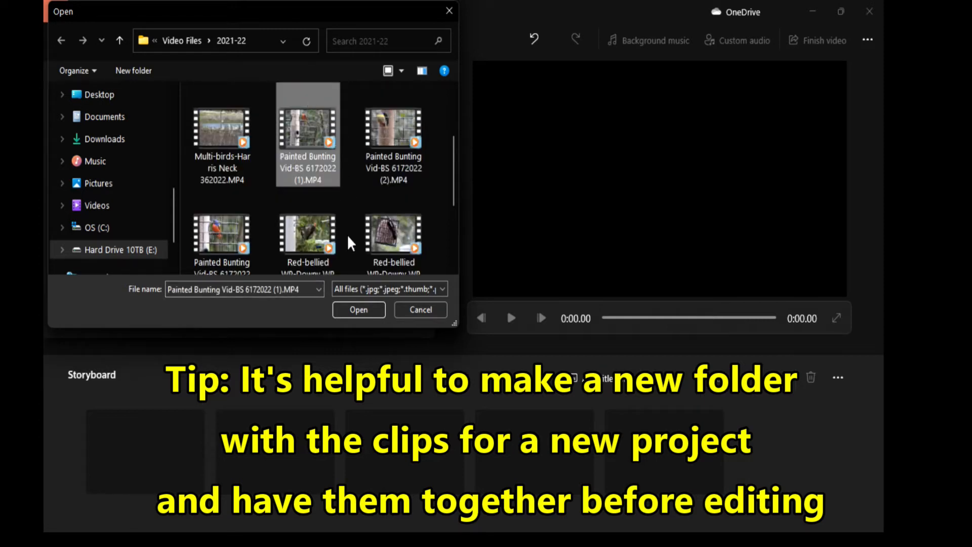
left_click(310, 241, "ctrl")
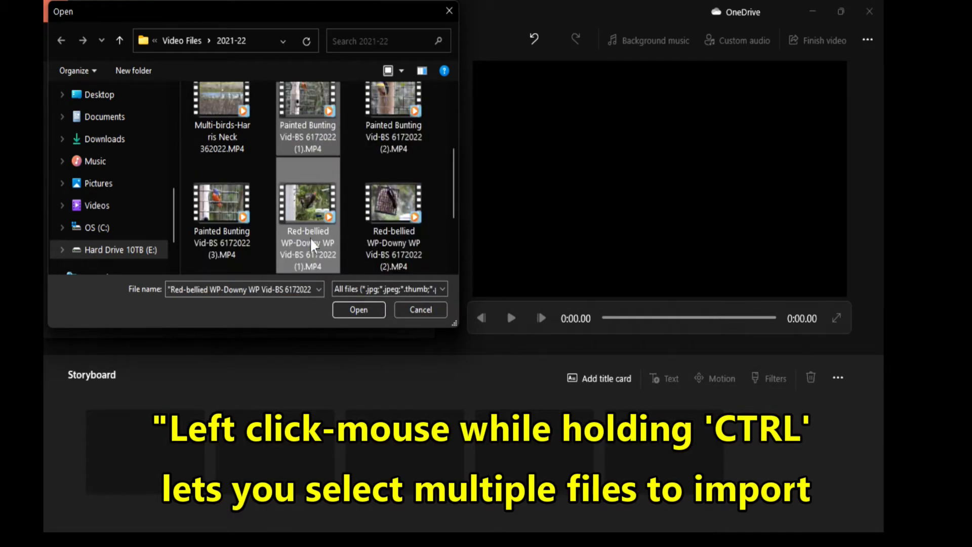
left_click(395, 216, "ctrl")
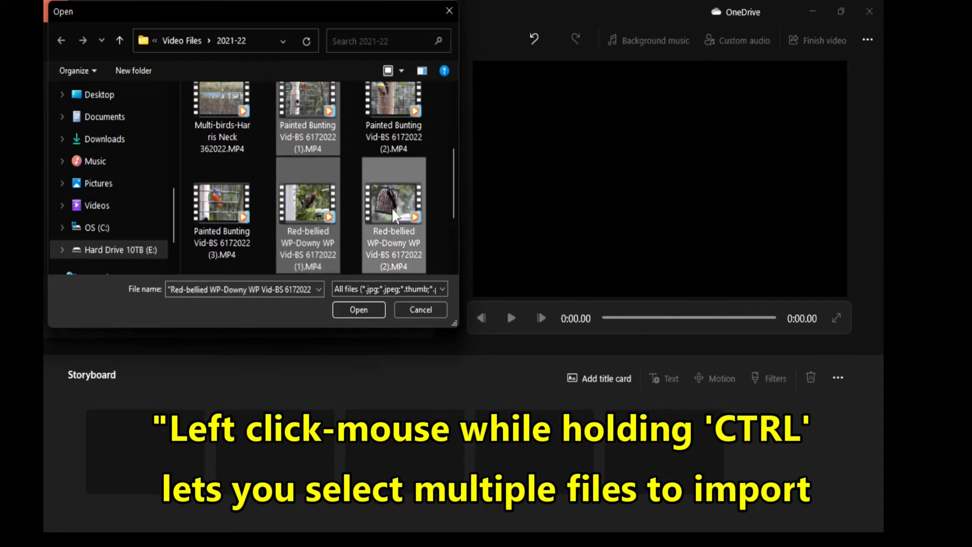
scroll(435, 195, "down", 2)
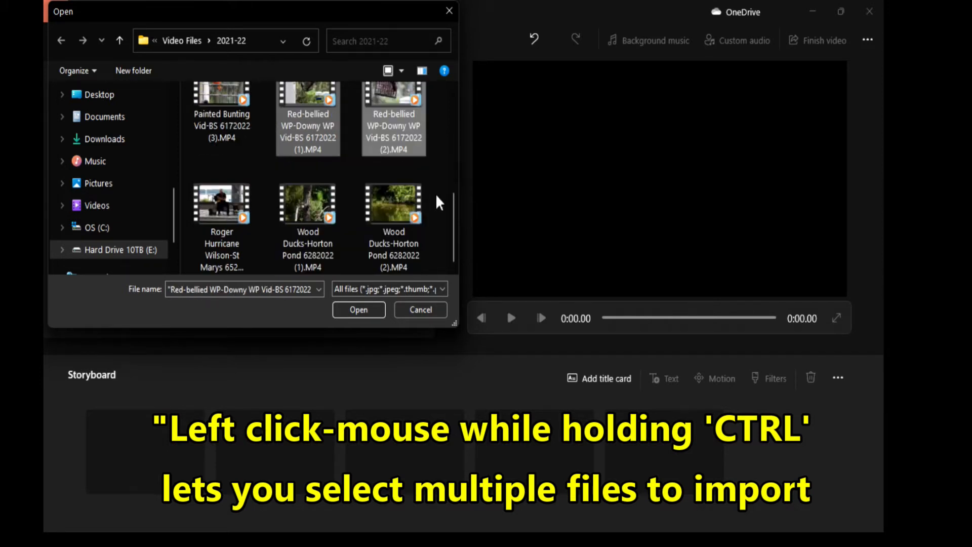
left_click(298, 196, "ctrl")
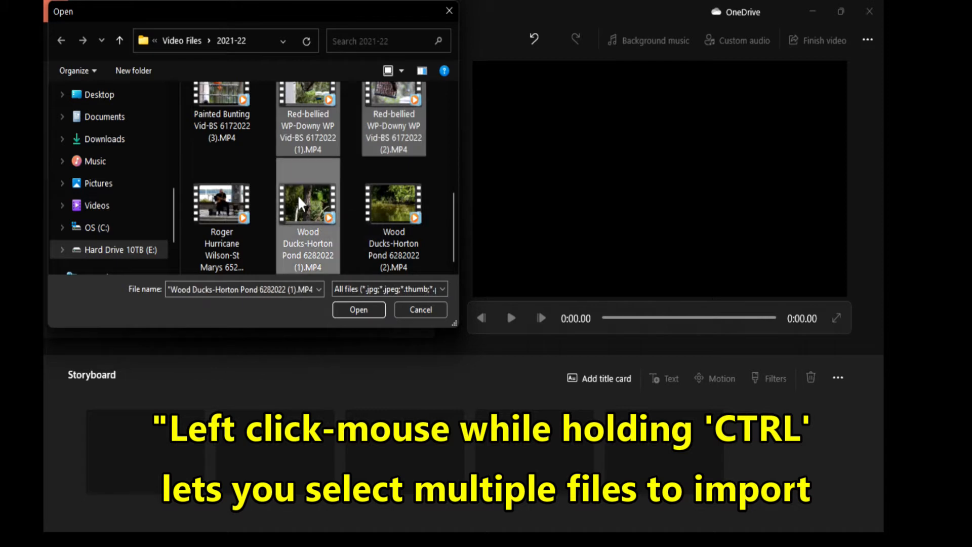
left_click(363, 305)
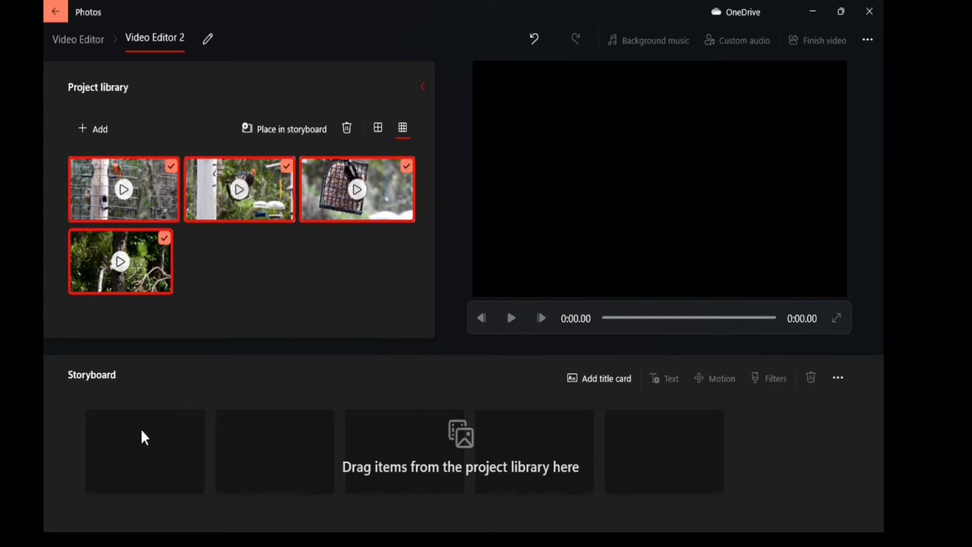
Step: Add a title card to the empty storyboard and set its background color to black
left_click(611, 382)
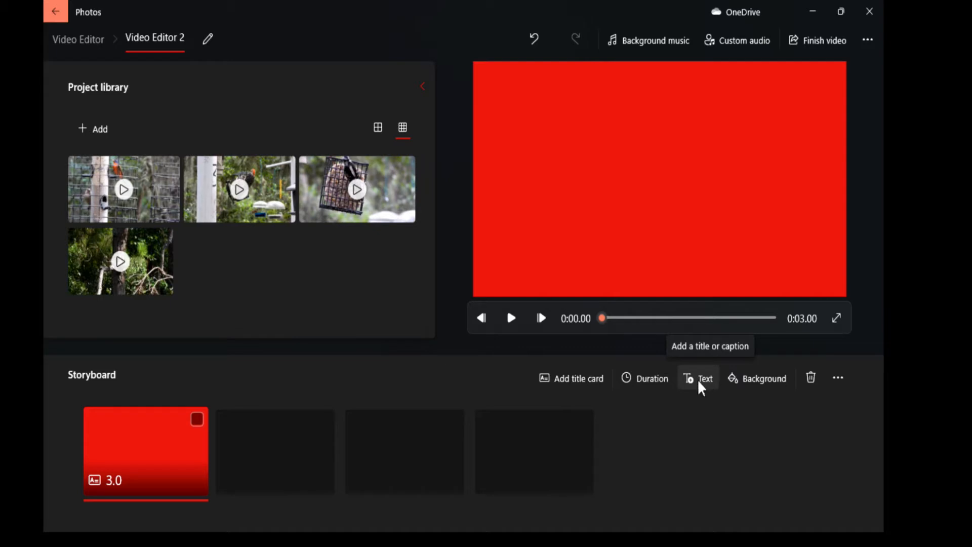
left_click(668, 386)
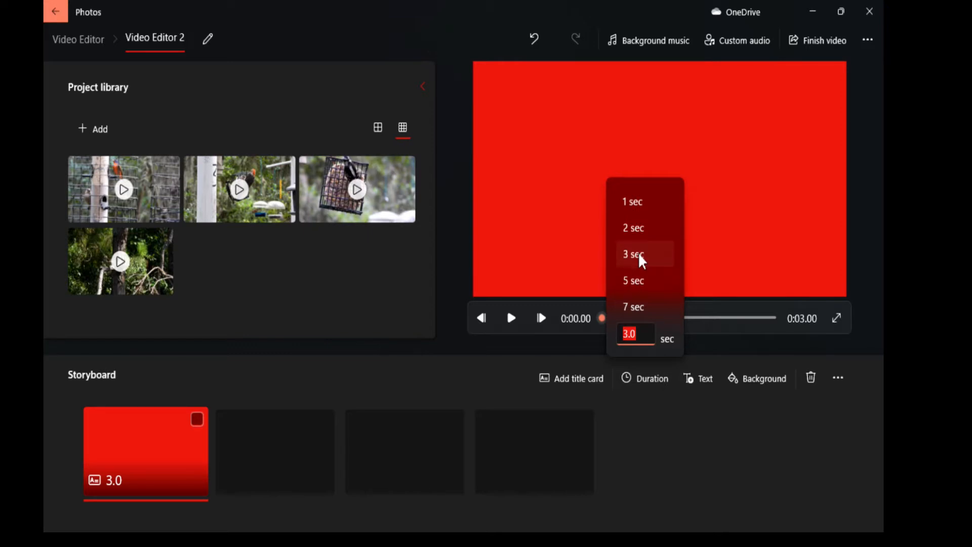
left_click(664, 422)
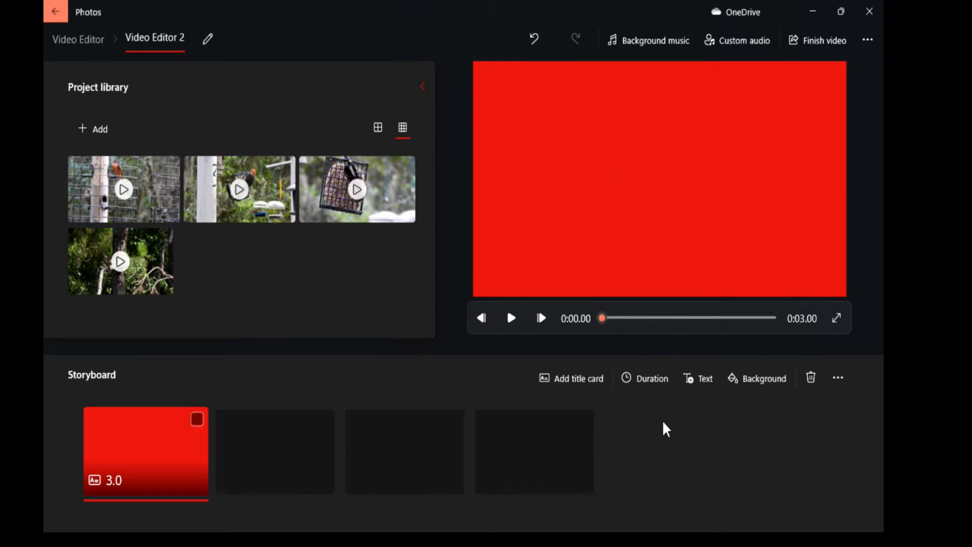
left_click(749, 380)
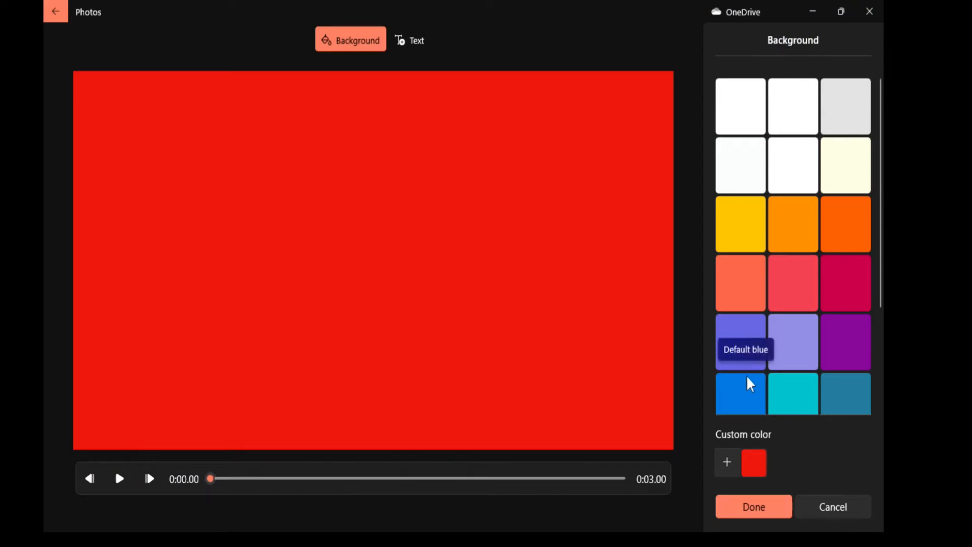
scroll(805, 314, "down", 3)
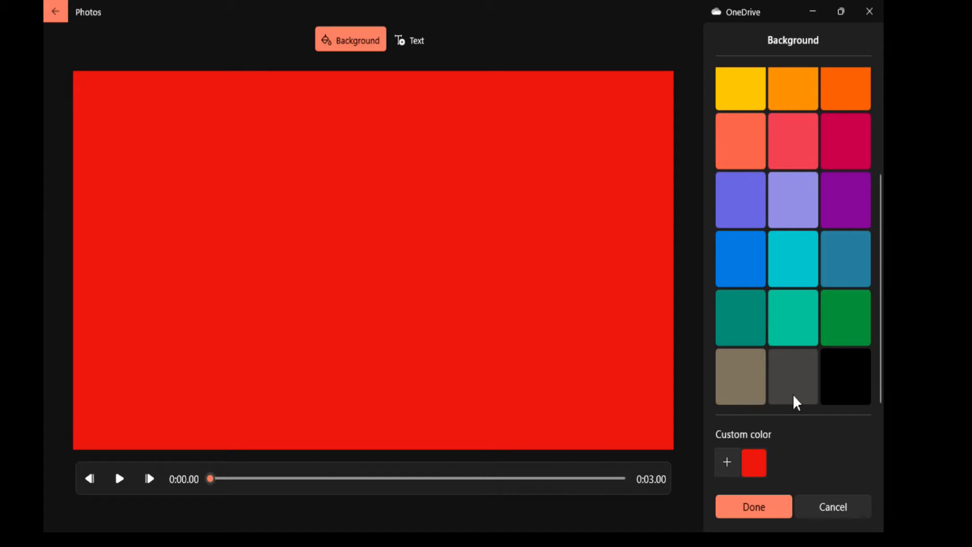
left_click(855, 386)
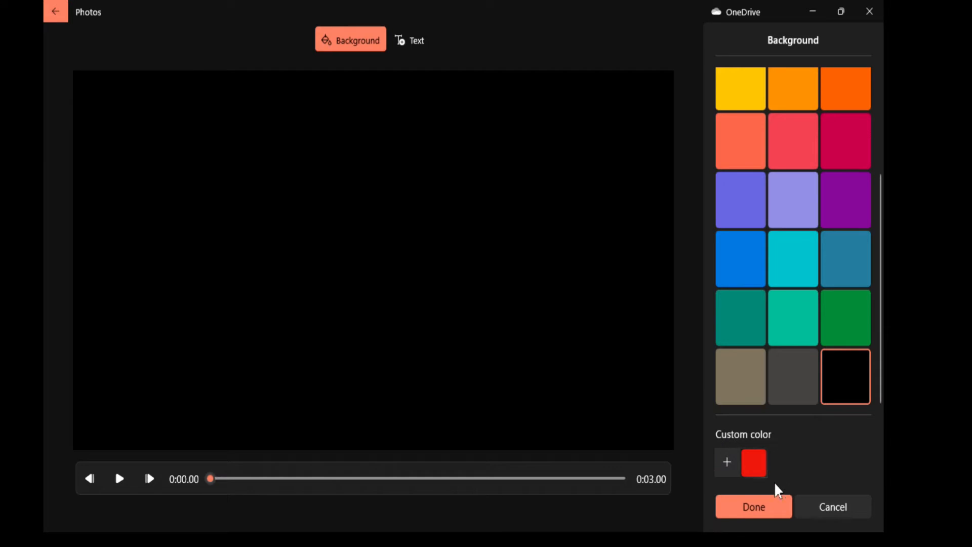
left_click(766, 510)
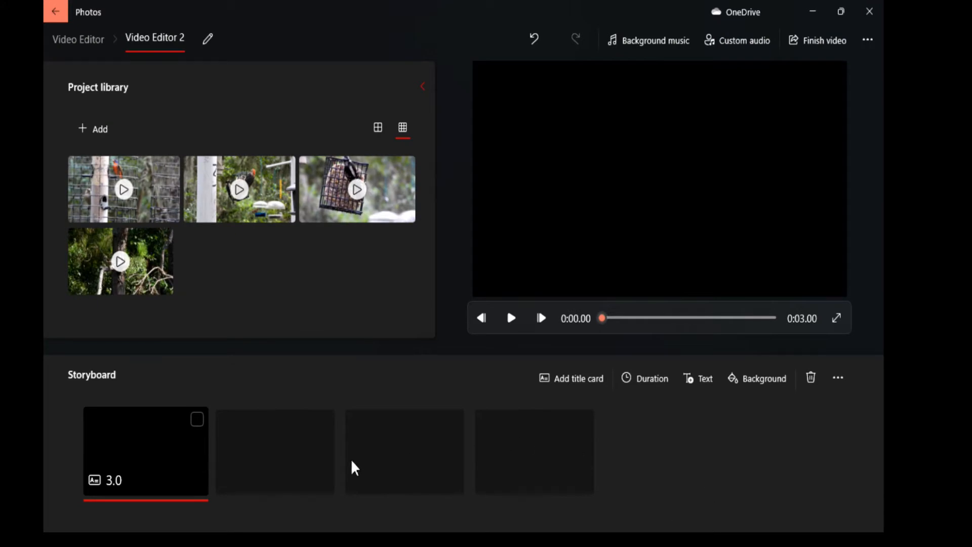
Step: Open the title card's text settings and apply the Cartoon animated text style
left_click(706, 385)
scroll(809, 248, "down", 3)
scroll(813, 249, "down", 3)
scroll(842, 258, "down", 3)
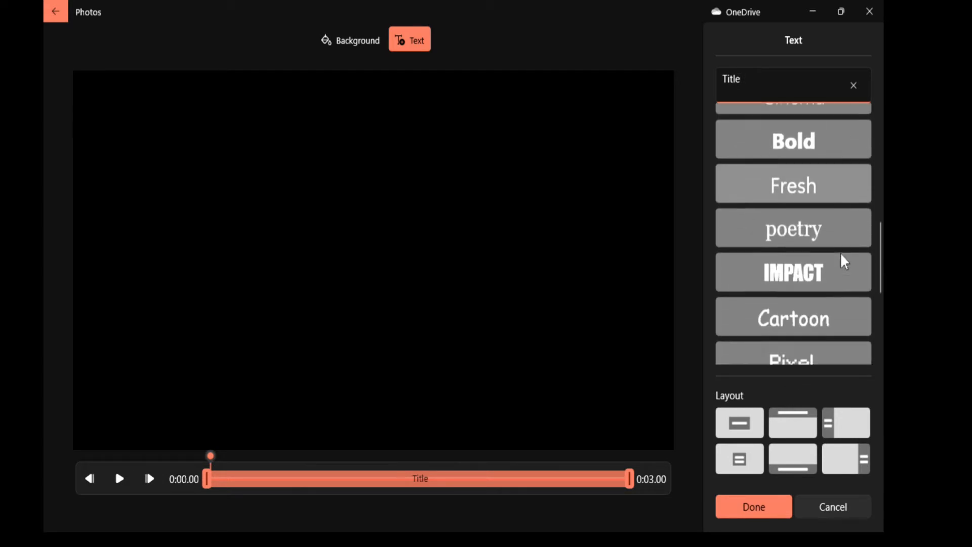
scroll(843, 263, "down", 1)
left_click(794, 272)
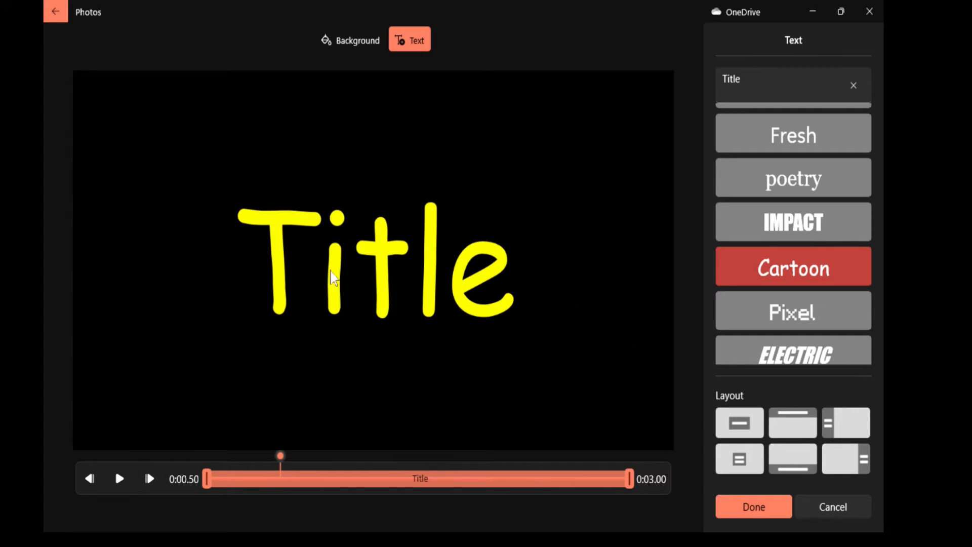
Step: Try the Impact, poetry, Fresh, Pixel, Electric, Holiday and Fine Print text styles on the title, and return to Cartoon
left_click(762, 228)
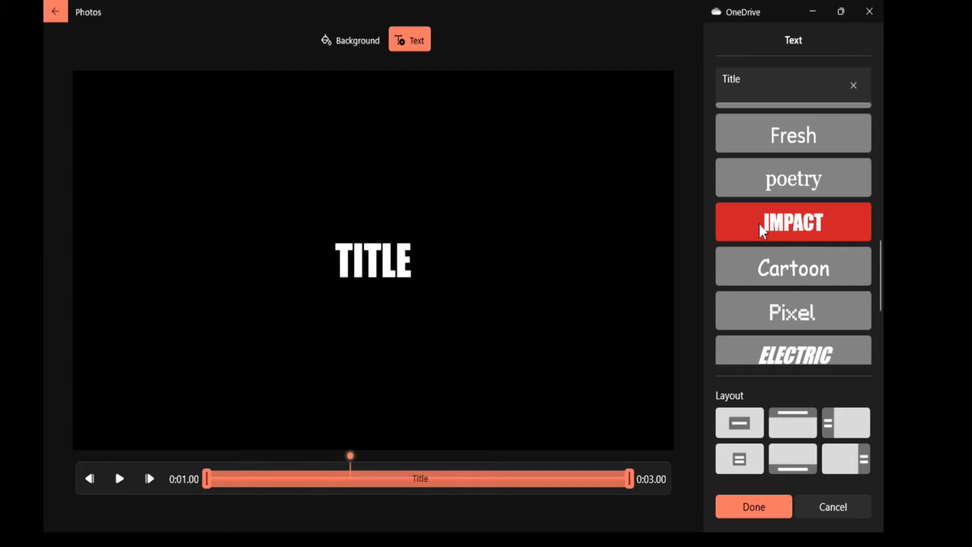
left_click(816, 179)
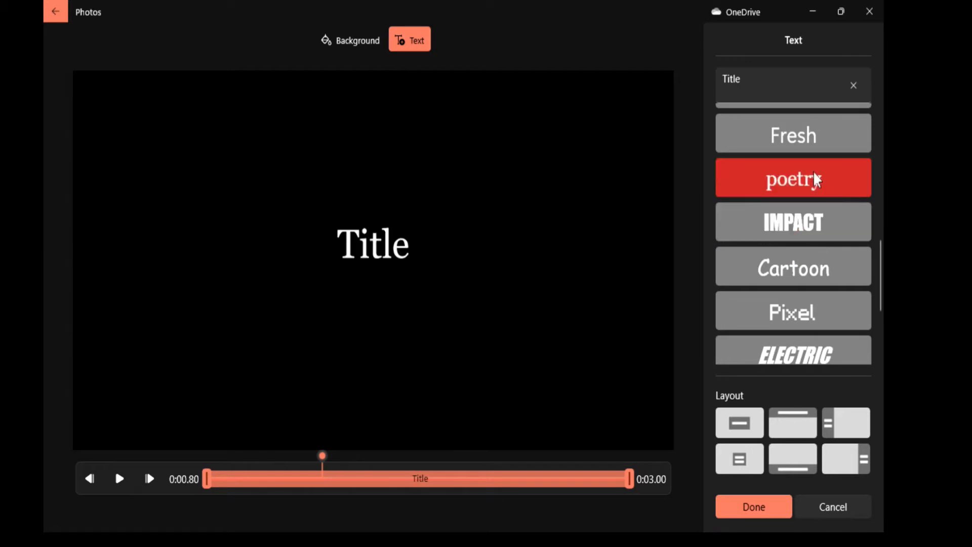
left_click(813, 132)
left_click(798, 314)
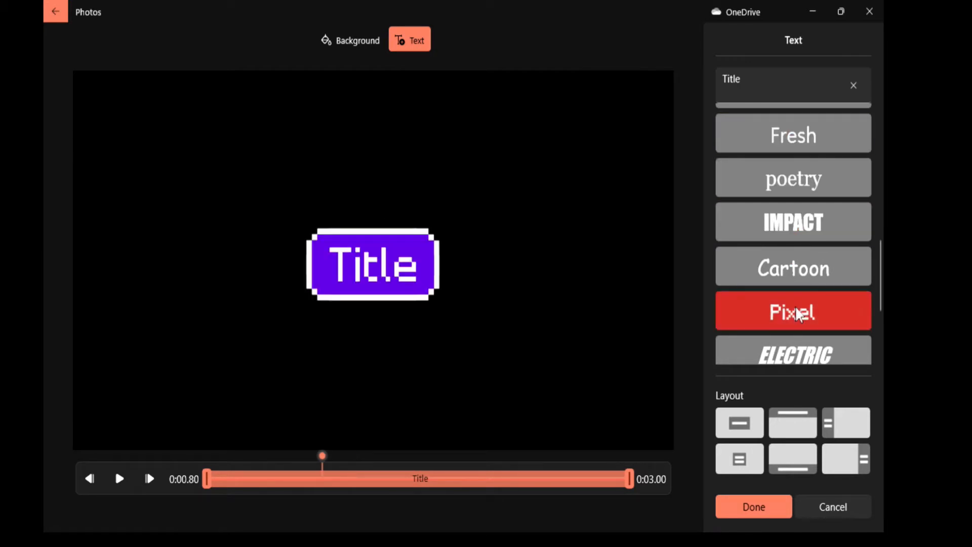
left_click(804, 354)
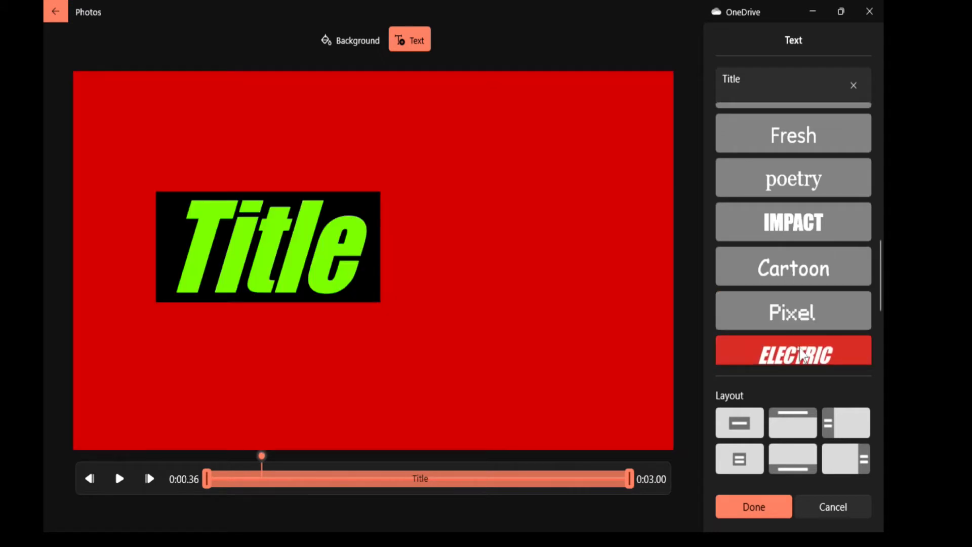
scroll(813, 319, "down", 3)
left_click(816, 310)
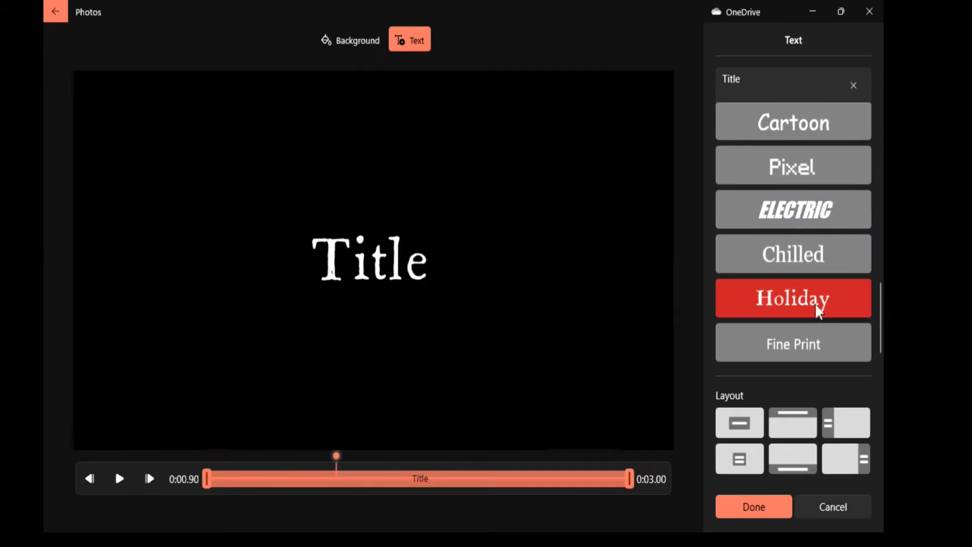
left_click(818, 348)
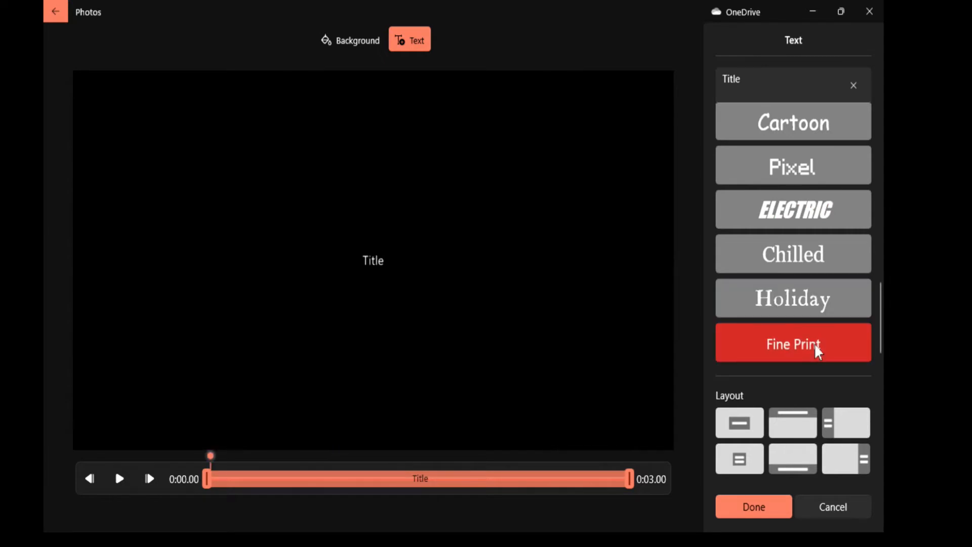
scroll(818, 349, "up", 5)
scroll(819, 352, "up", 5)
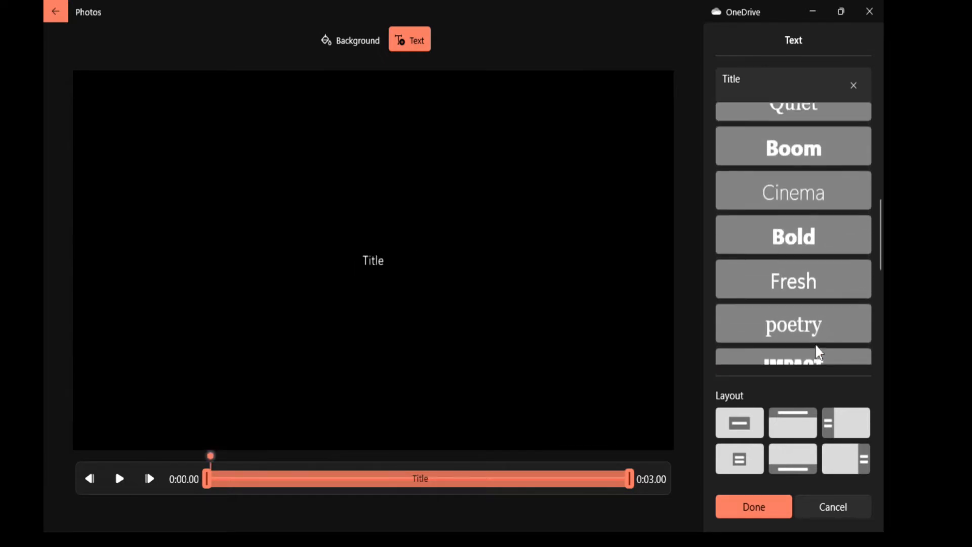
scroll(818, 350, "up", 3)
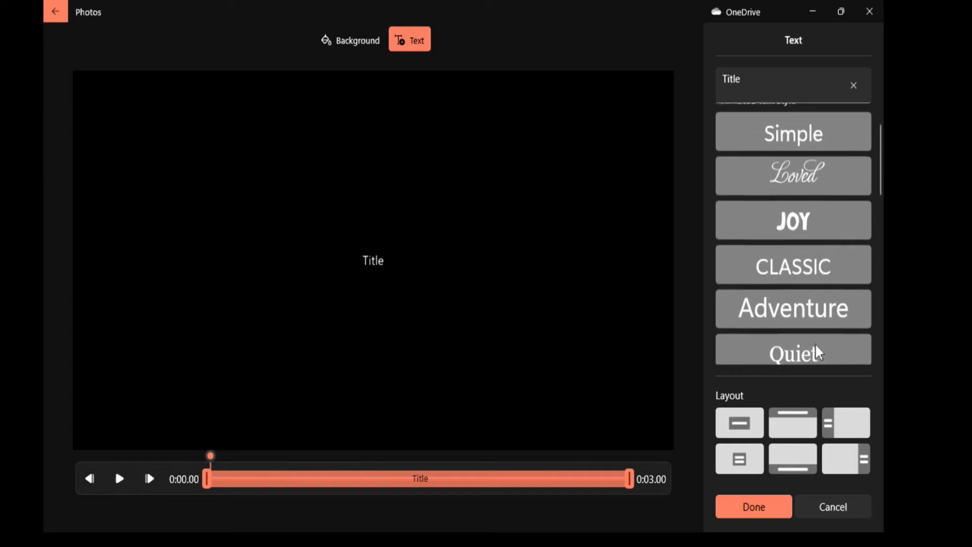
scroll(817, 349, "down", 3)
scroll(821, 346, "down", 6)
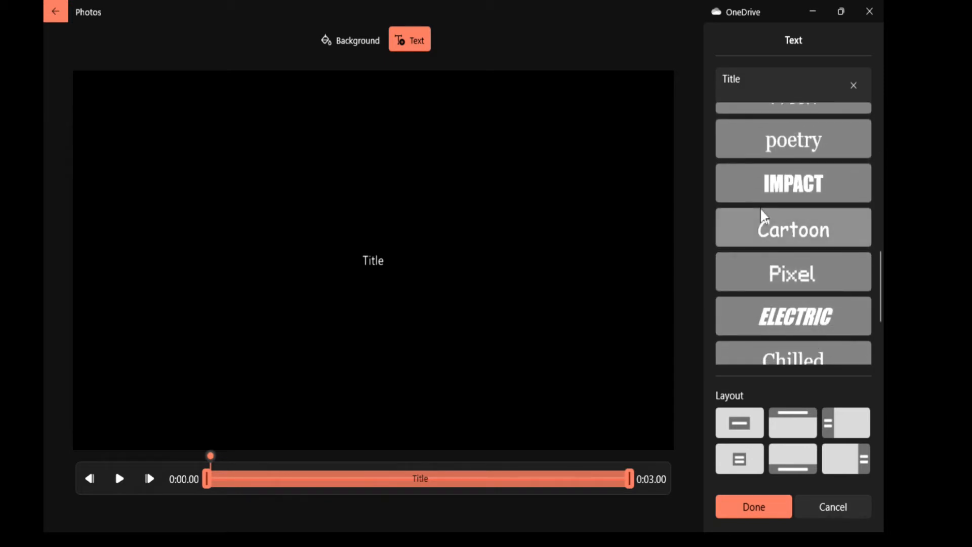
left_click(774, 229)
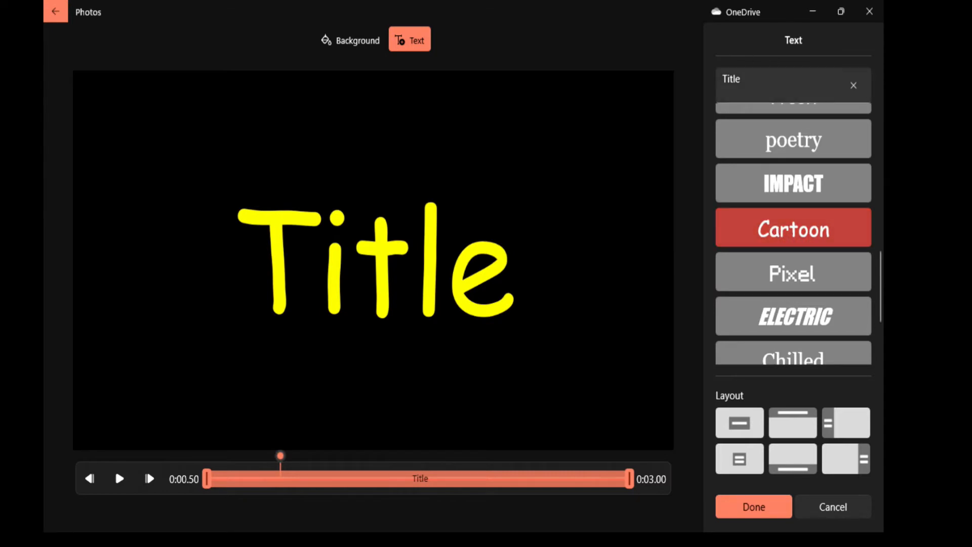
Step: Replace the title text with "Birding" and "Golden Isles" on two lines, apply it, and play the title card from its start
left_click(749, 81)
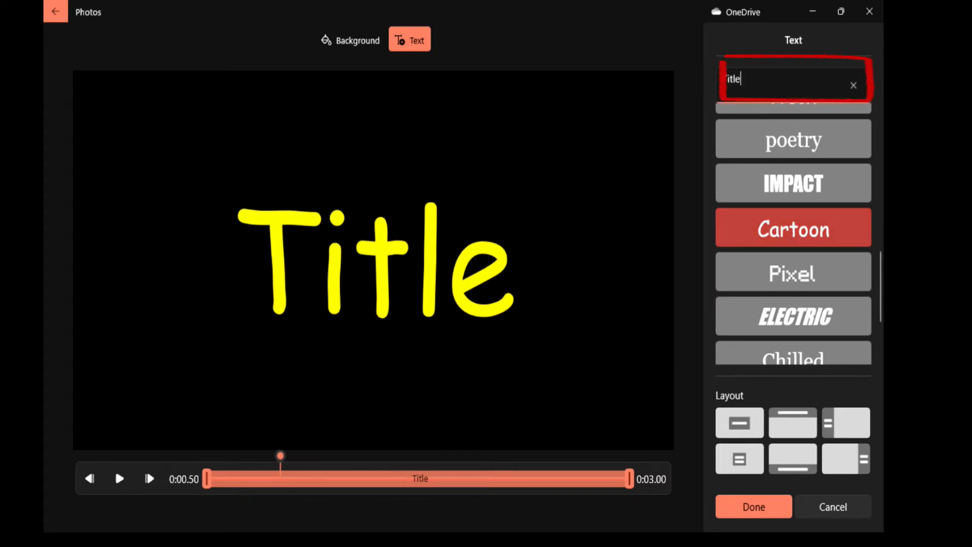
key("BackSpace")
key("BackSpace")
key("BackSpace")
key("BackSpace")
key("BackSpace")
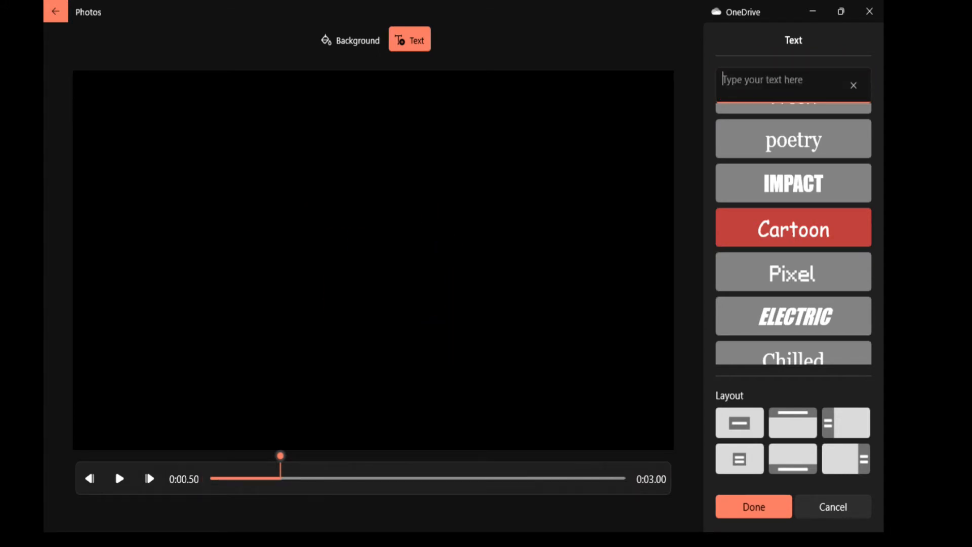
type("Bir")
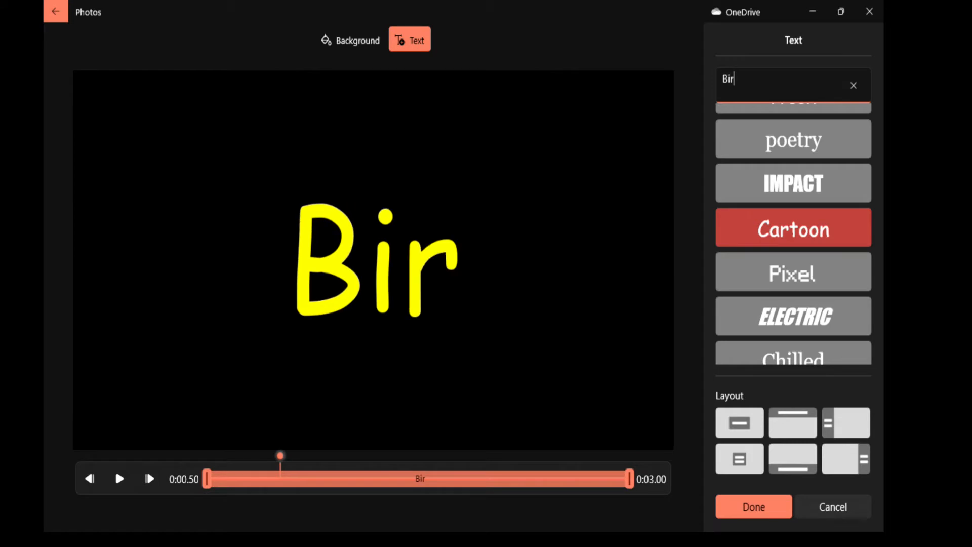
type("ding")
key("Return")
type("Golden")
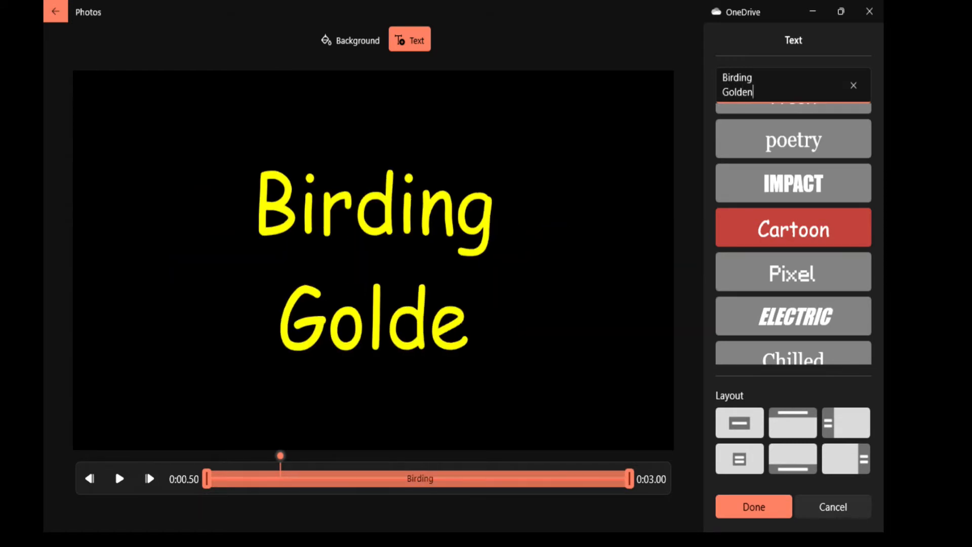
type(" Isles")
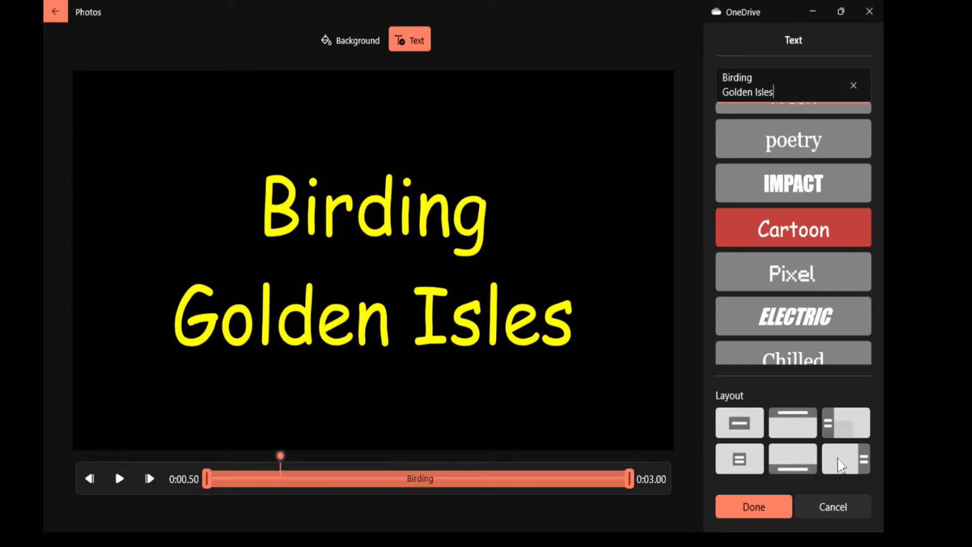
left_click(761, 506)
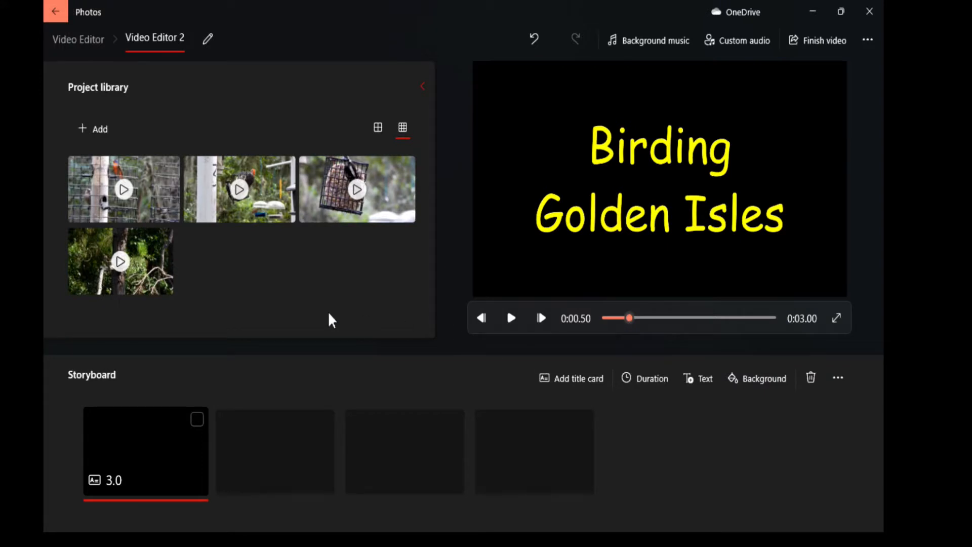
left_click_drag(631, 317, 603, 326)
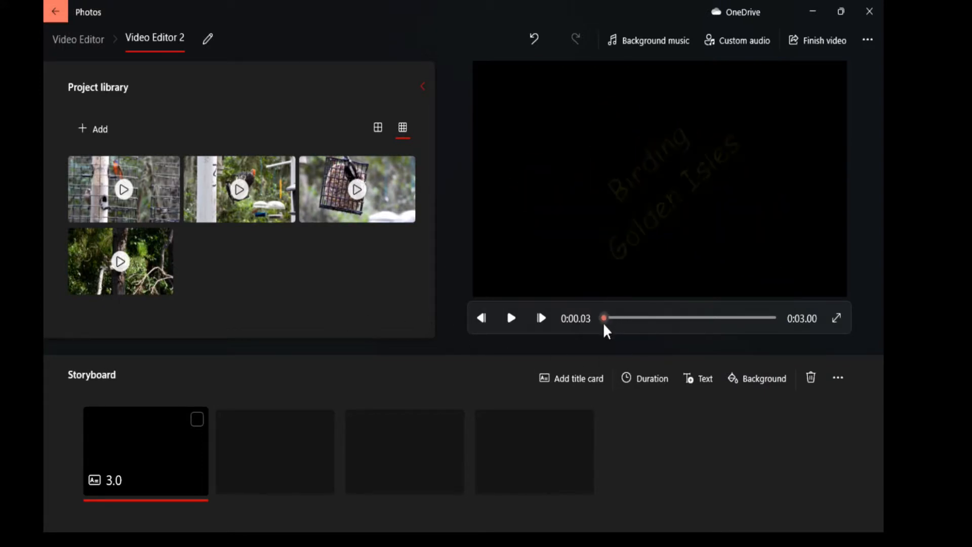
left_click(511, 318)
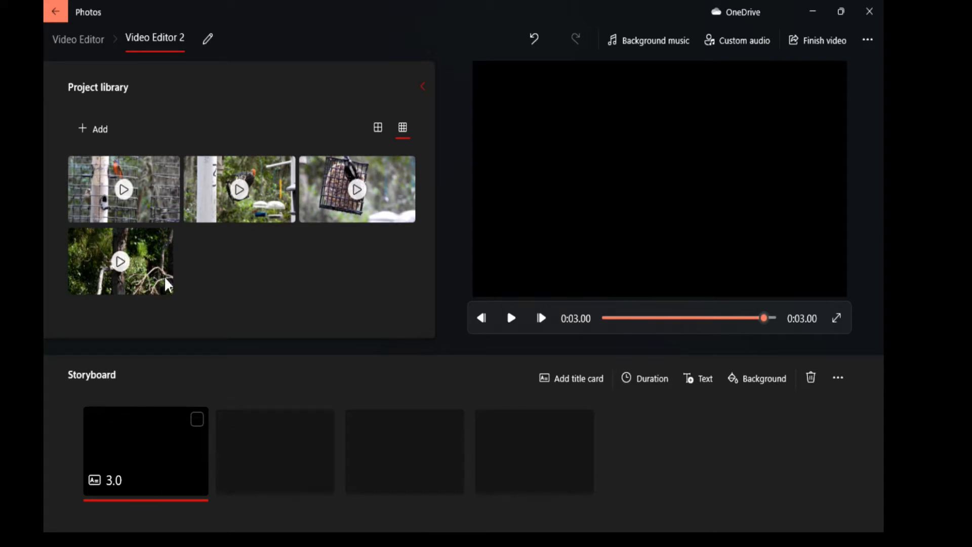
Step: Place the Painted Bunting clip after the title card in the storyboard and trim it to run from about 0:04.26 to 0:32.13
left_click_drag(158, 171, 291, 472)
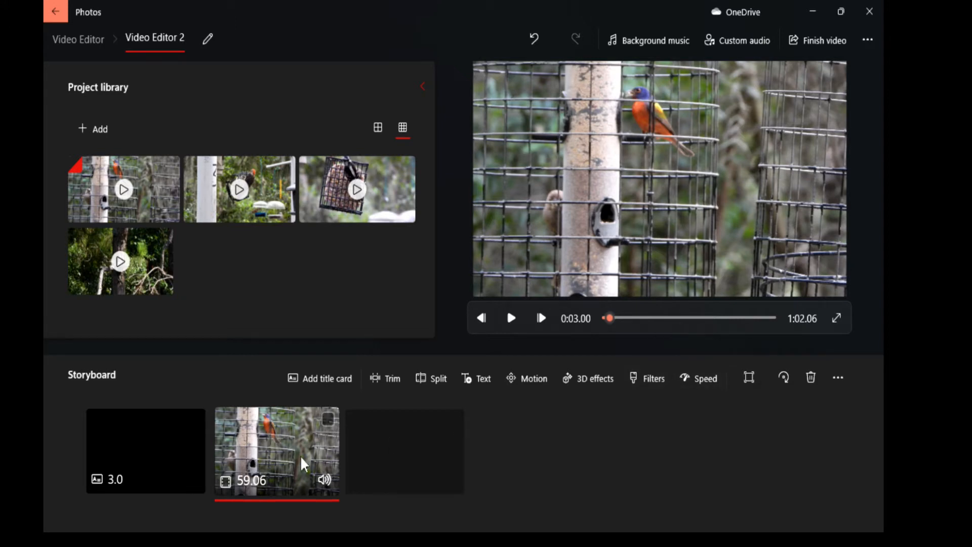
left_click(392, 380)
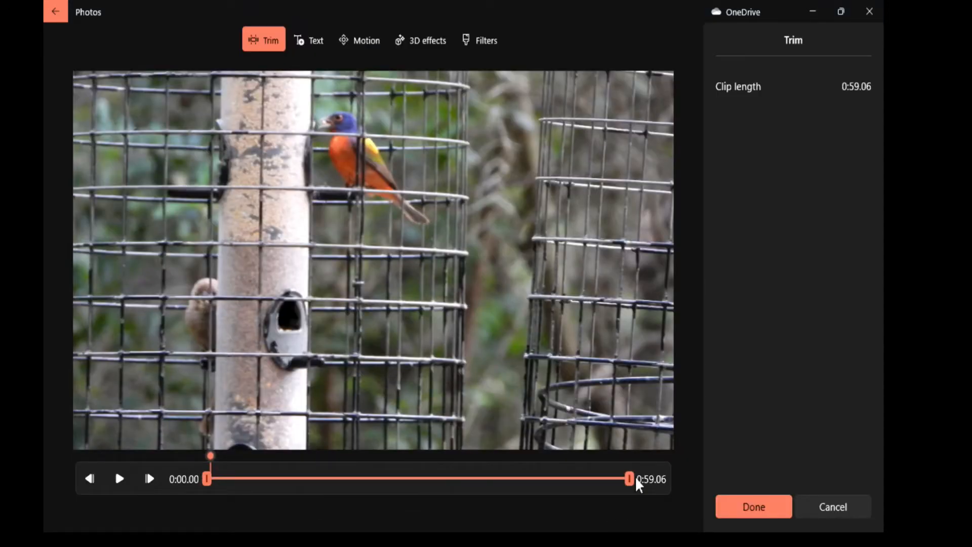
left_click_drag(629, 478, 440, 486)
left_click_drag(207, 479, 220, 482)
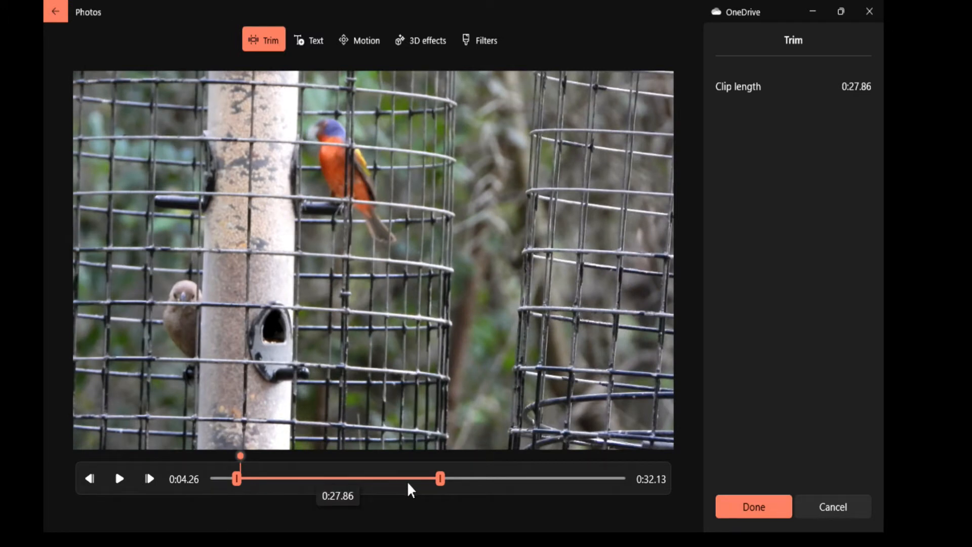
left_click(760, 507)
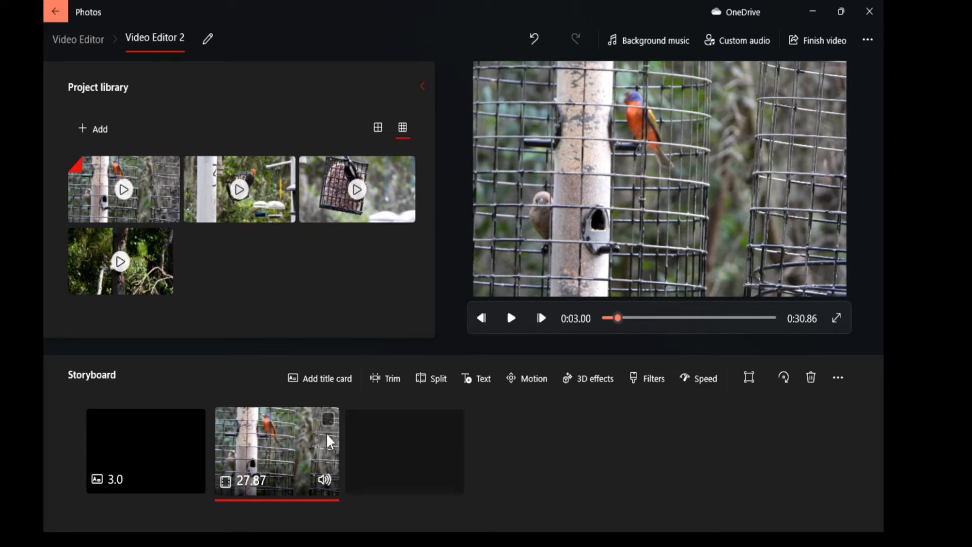
Step: Split the Painted Bunting clip at 0:26.70 and delete the short second part
left_click(448, 383)
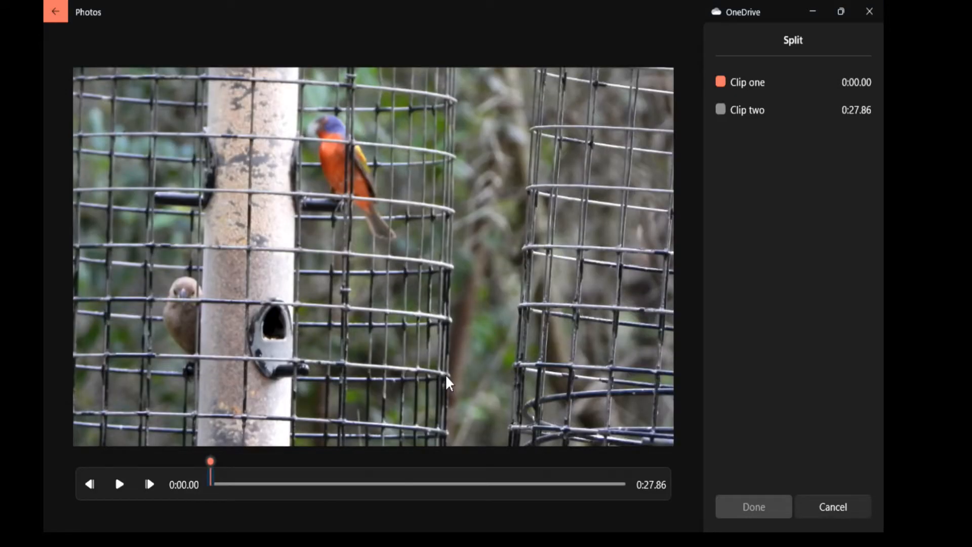
mouse_move(209, 462)
left_mouse_down()
mouse_move(615, 475)
mouse_move(608, 480)
left_mouse_up()
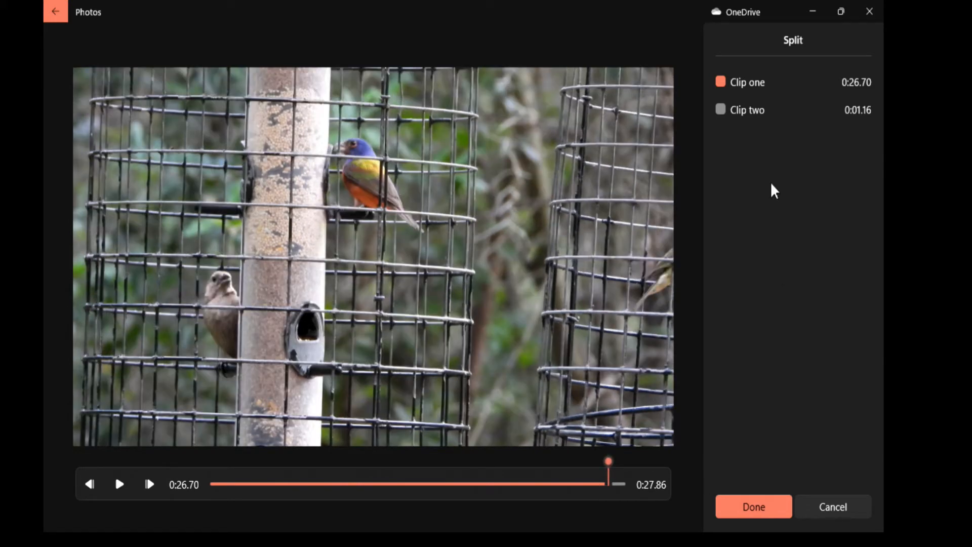
left_click(764, 507)
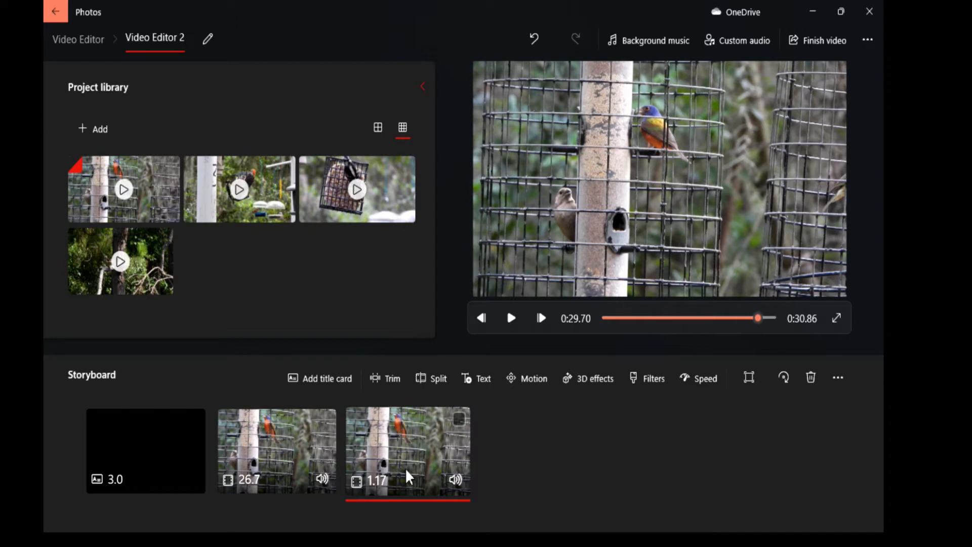
left_click(811, 379)
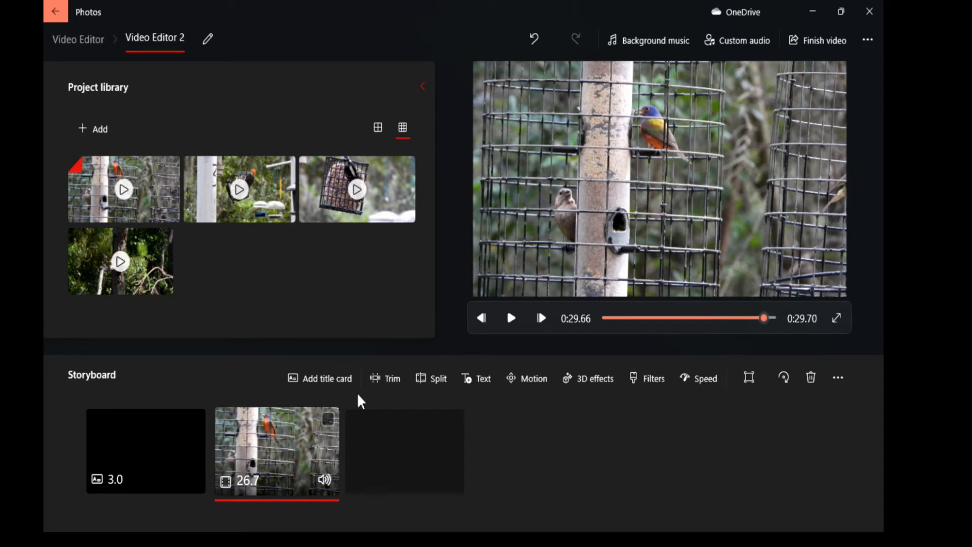
Step: Add the caption "Painted Bunting" to the bird clip with the Bottom layout
left_click(482, 381)
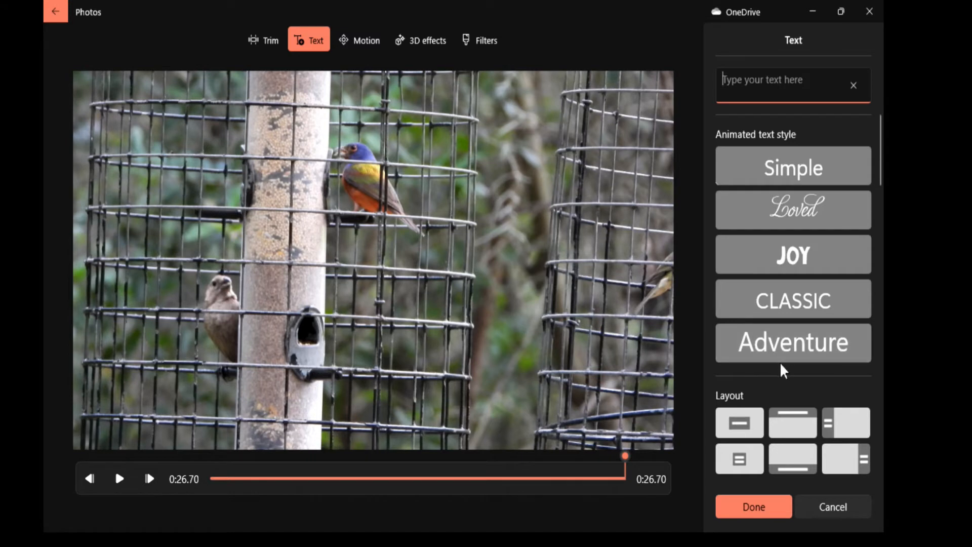
left_click(800, 450)
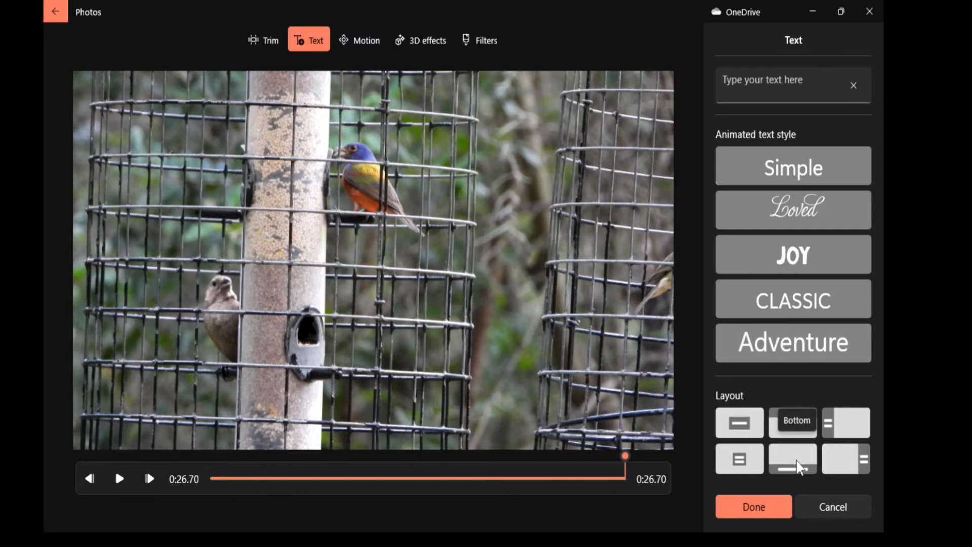
left_click(770, 85)
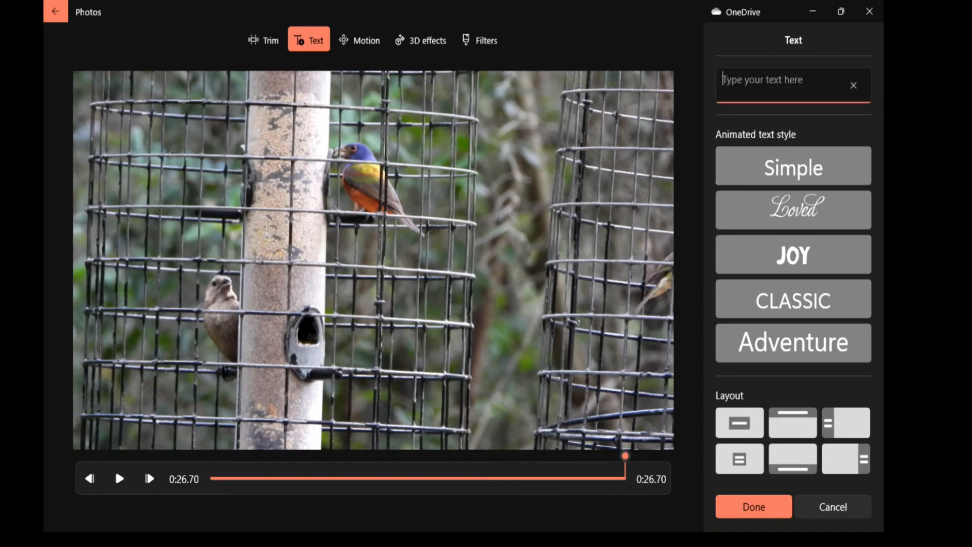
type("Pain")
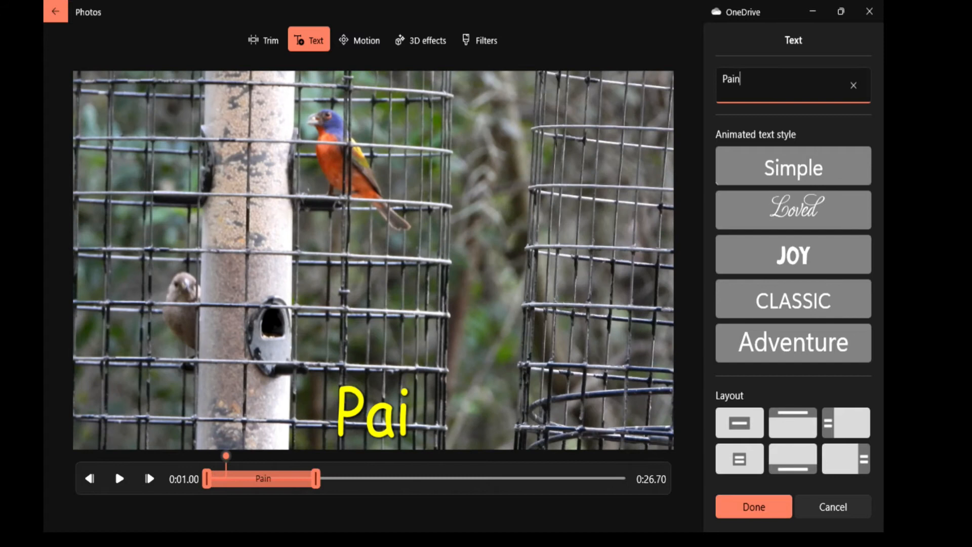
type("ted Bunt")
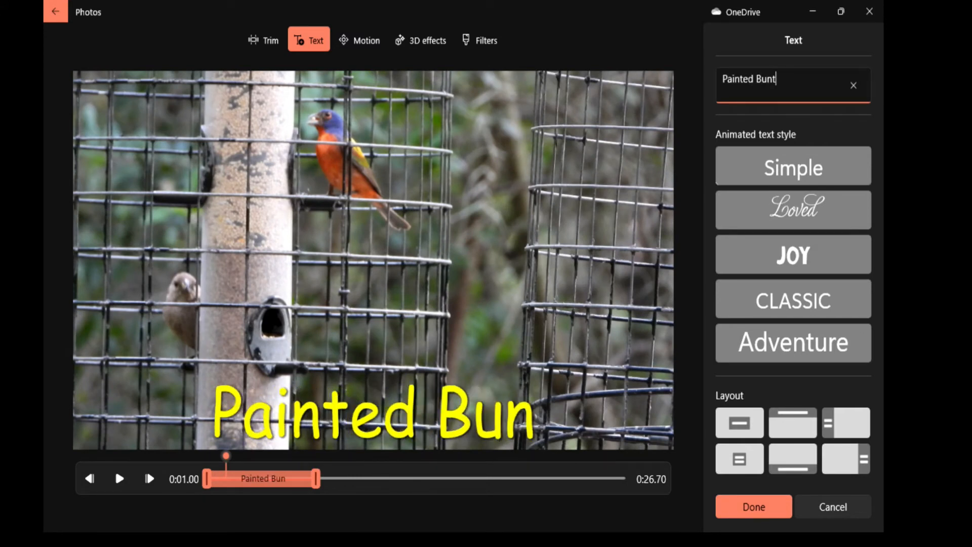
type("ing")
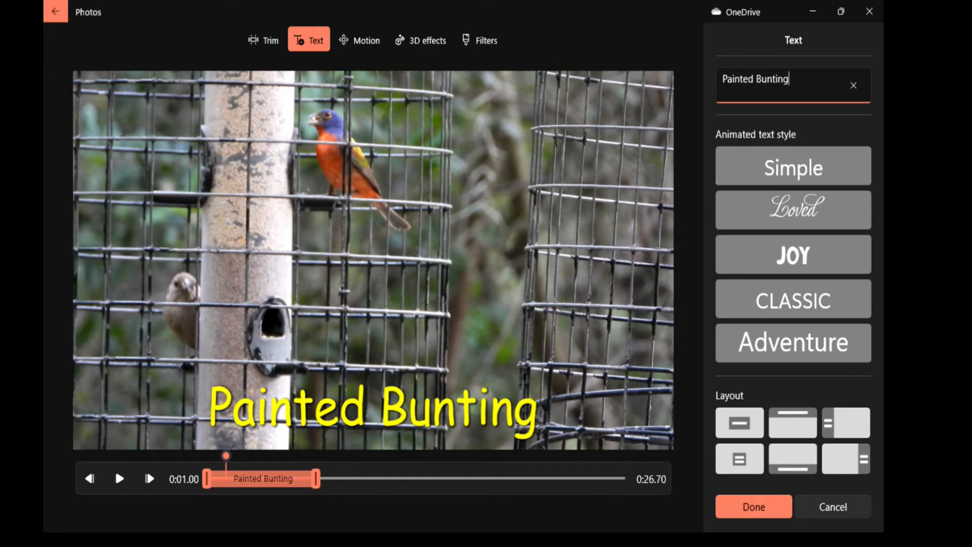
left_click(767, 508)
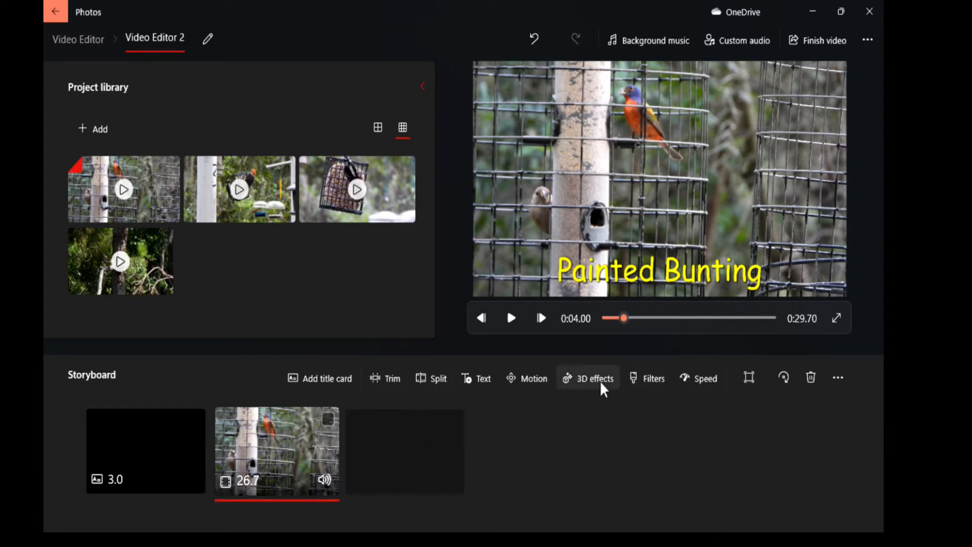
left_click(537, 384)
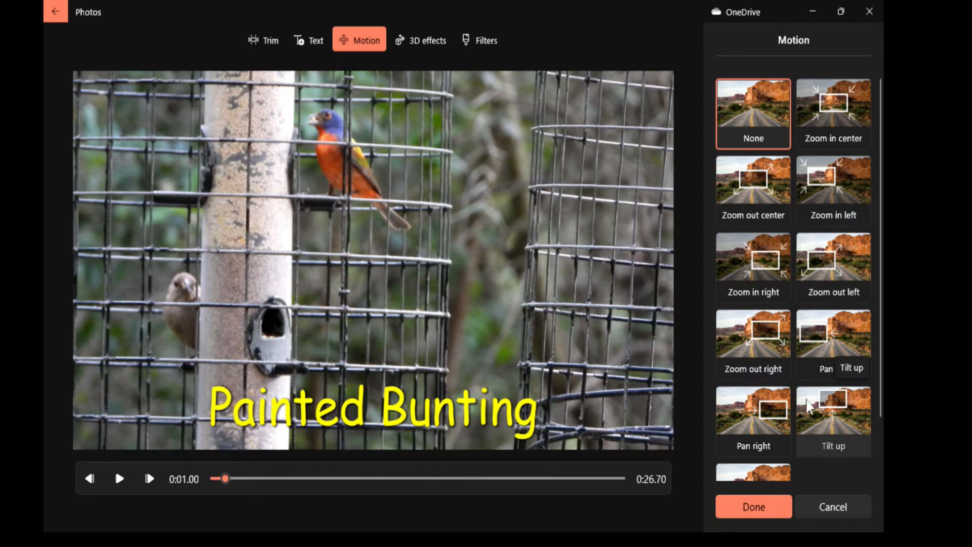
left_click_drag(226, 479, 507, 488)
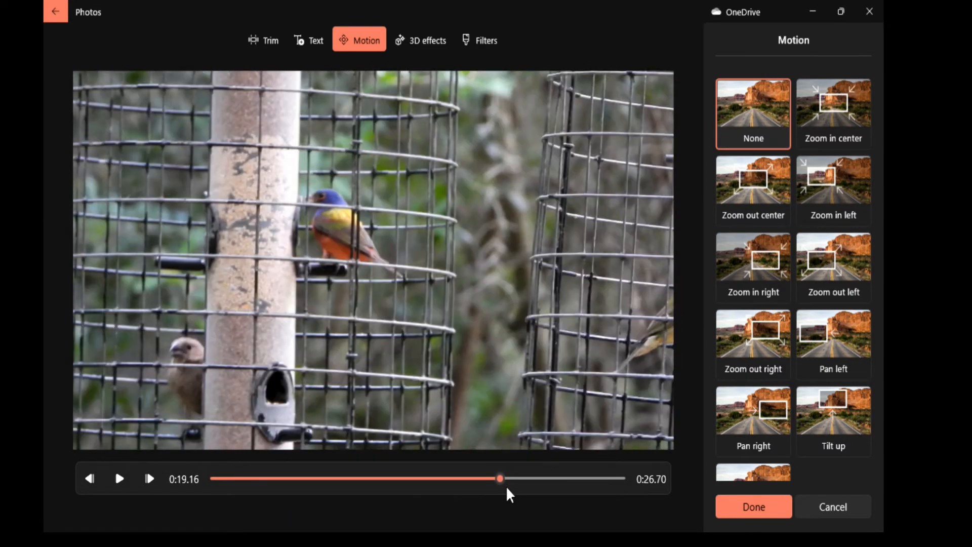
left_click(831, 508)
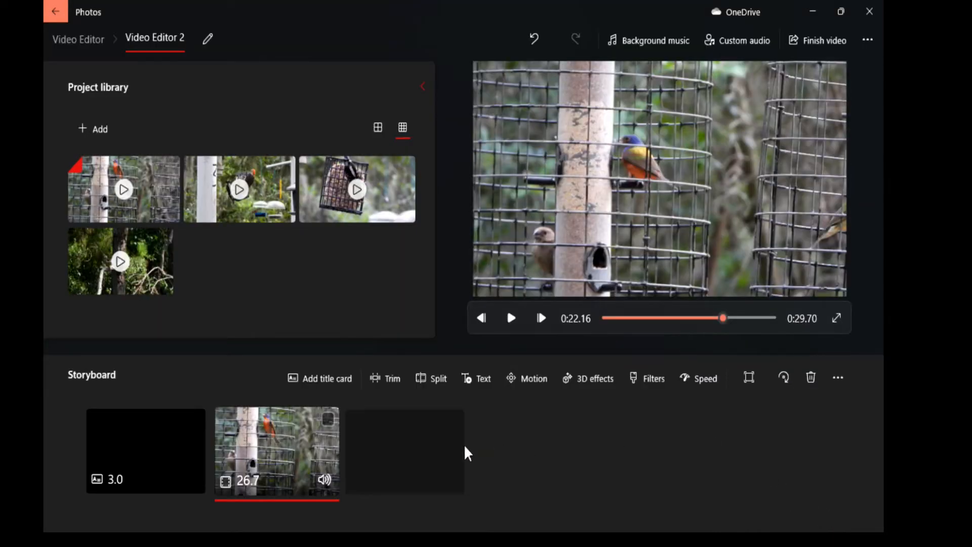
Step: Browse the 3D effects for the Painted Bunting clip and add the Live effect
left_click(592, 380)
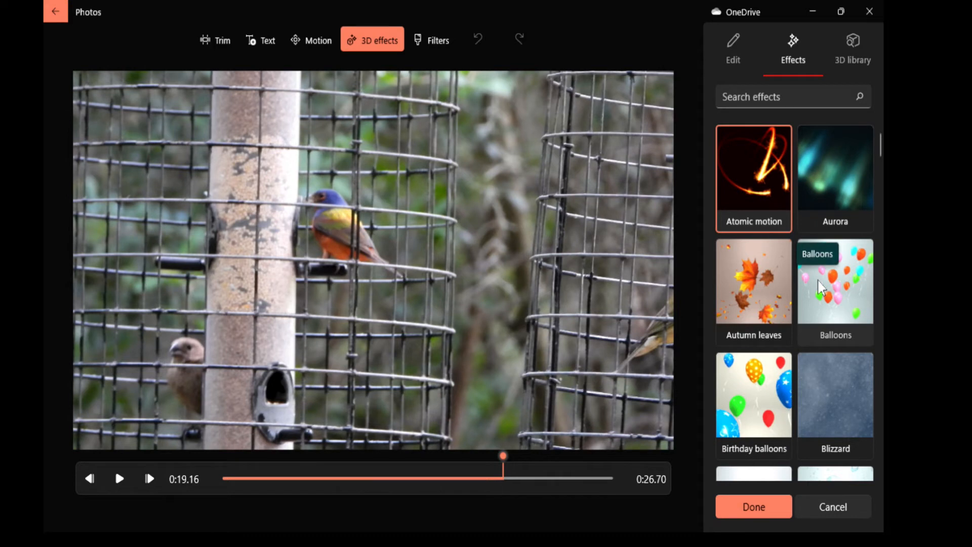
scroll(821, 286, "down", 5)
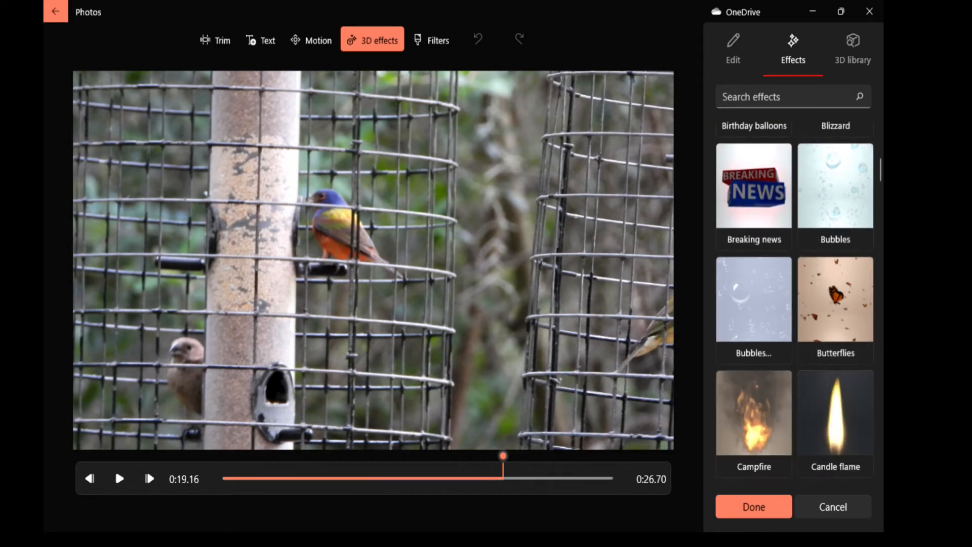
scroll(836, 303, "down", 2)
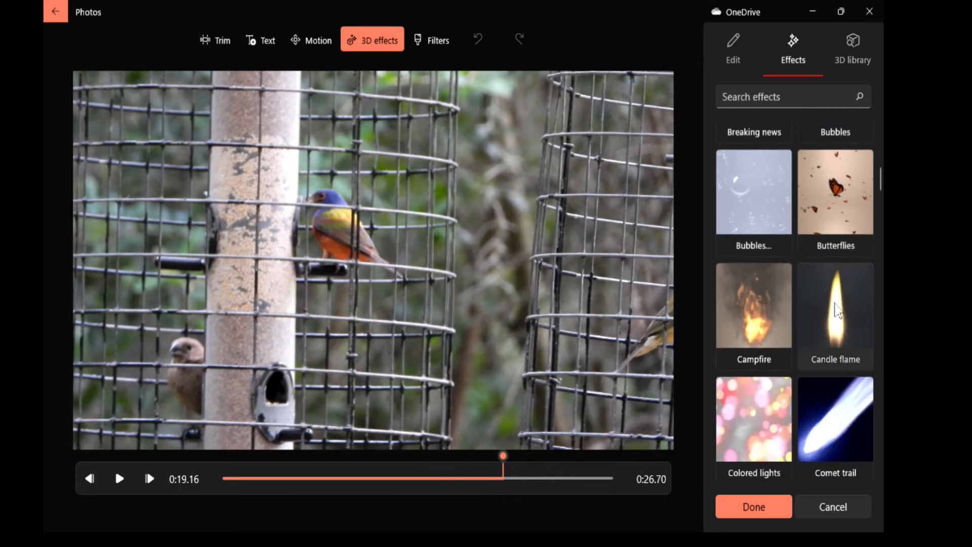
scroll(835, 309, "down", 6)
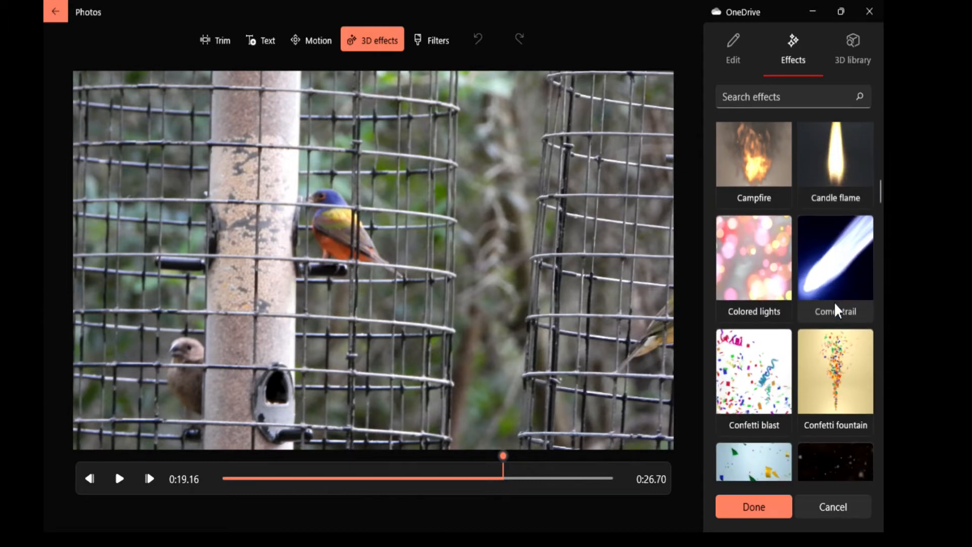
scroll(836, 302, "down", 6)
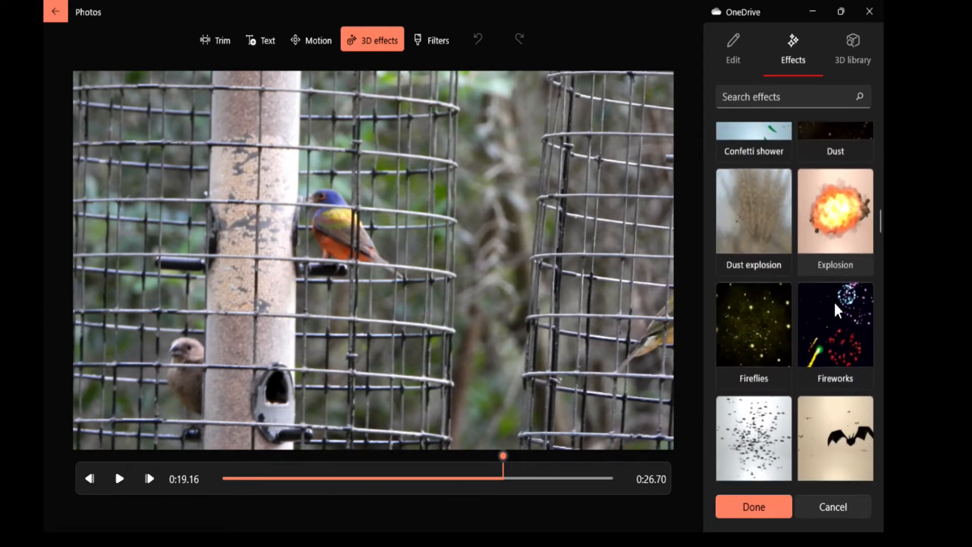
scroll(844, 309, "down", 2)
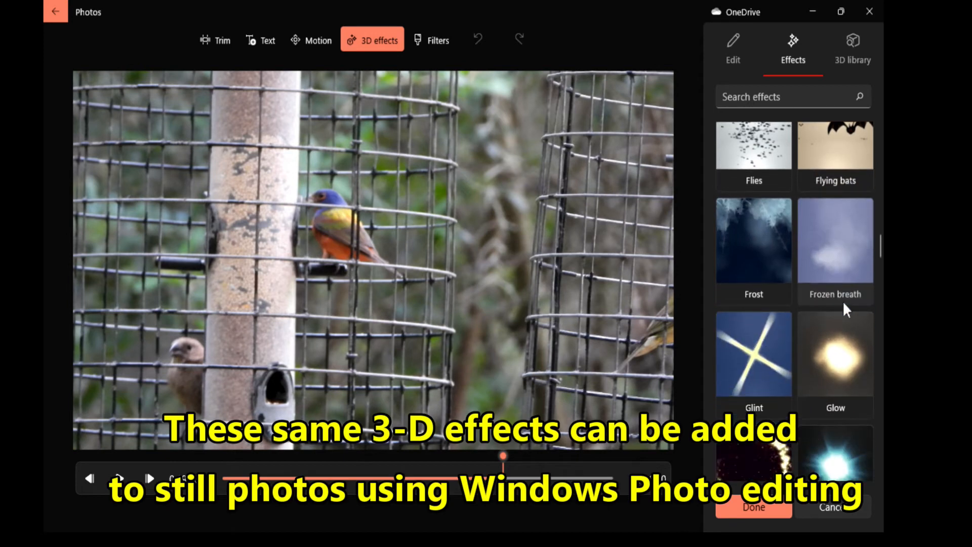
scroll(844, 305, "down", 6)
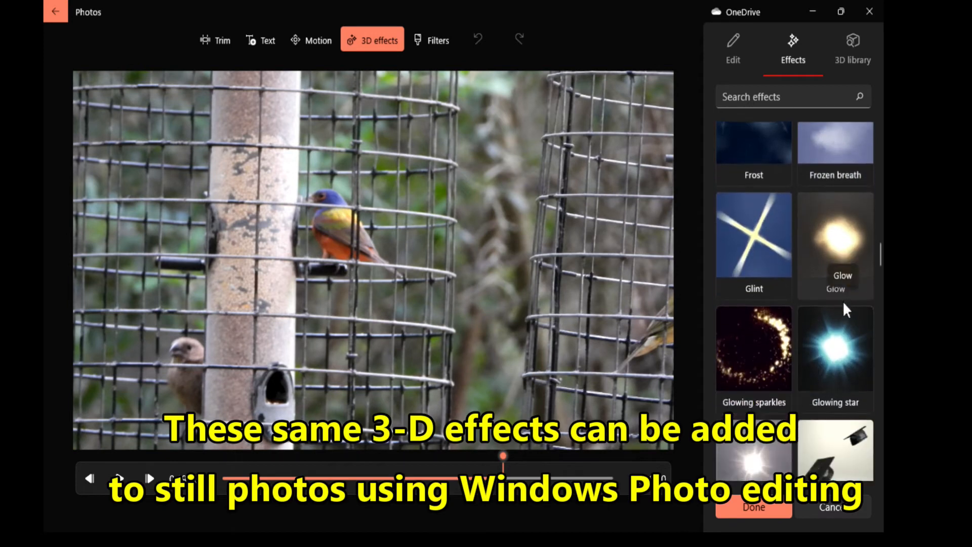
scroll(842, 301, "down", 7)
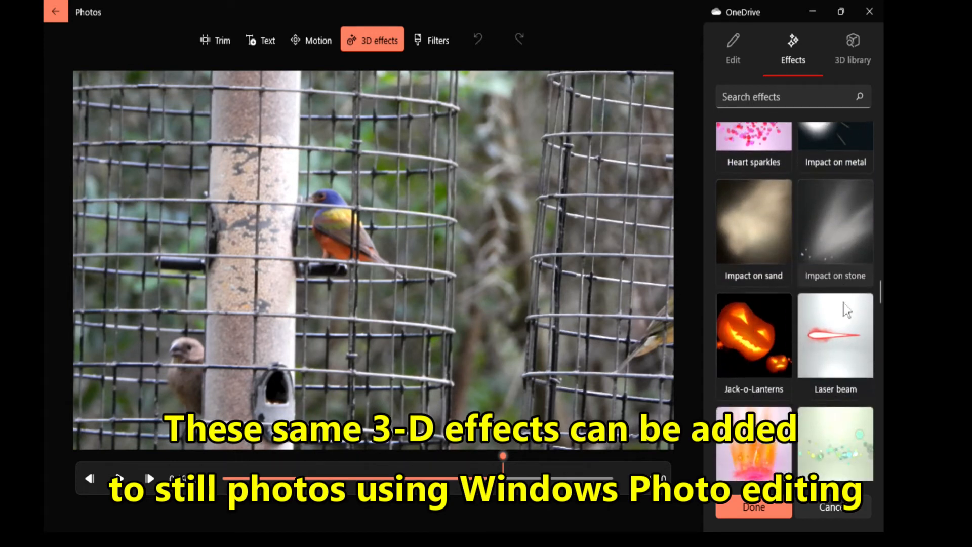
scroll(843, 307, "down", 5)
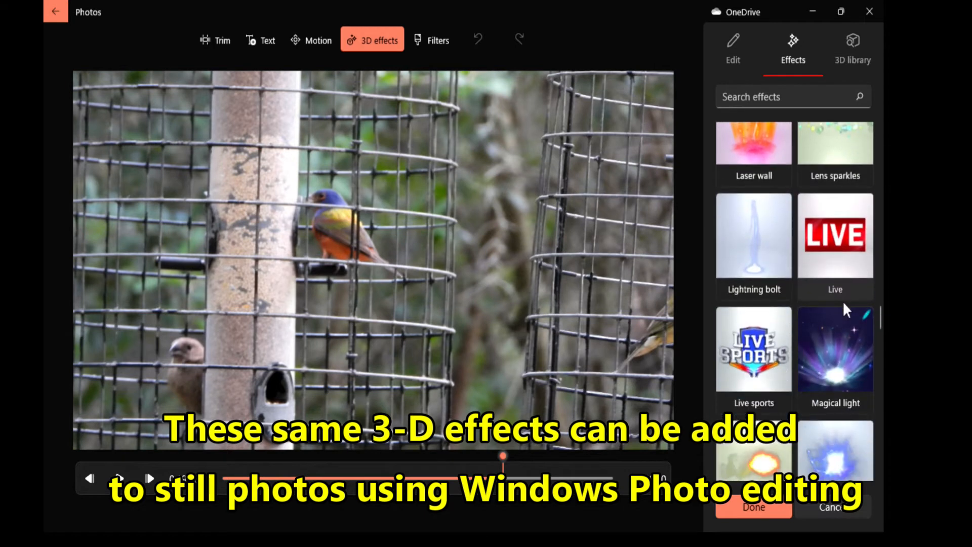
scroll(845, 310, "down", 1)
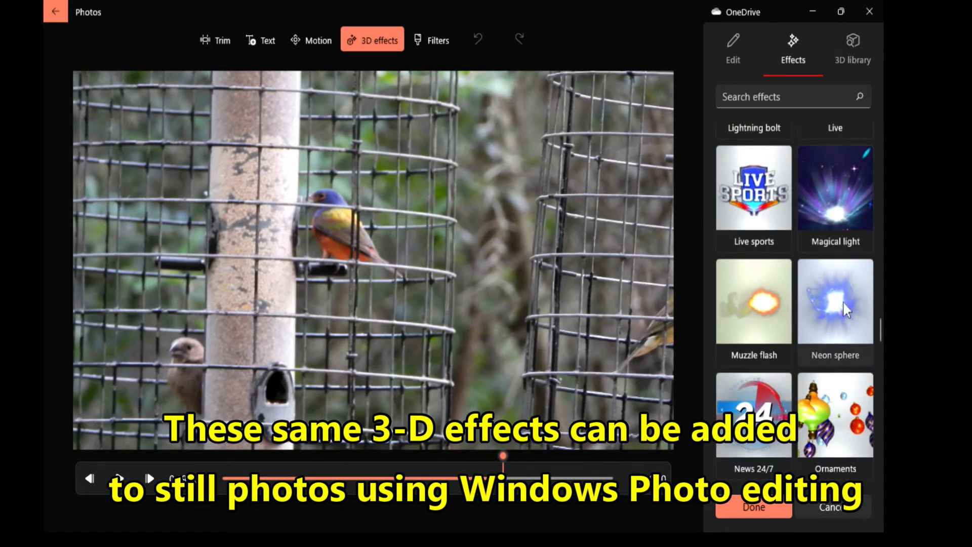
scroll(845, 310, "up", 2)
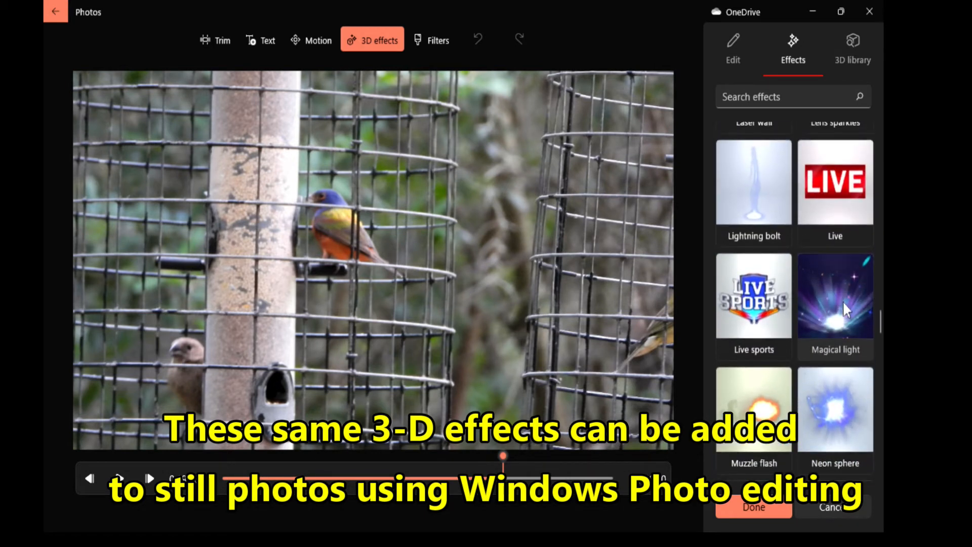
left_click(820, 192)
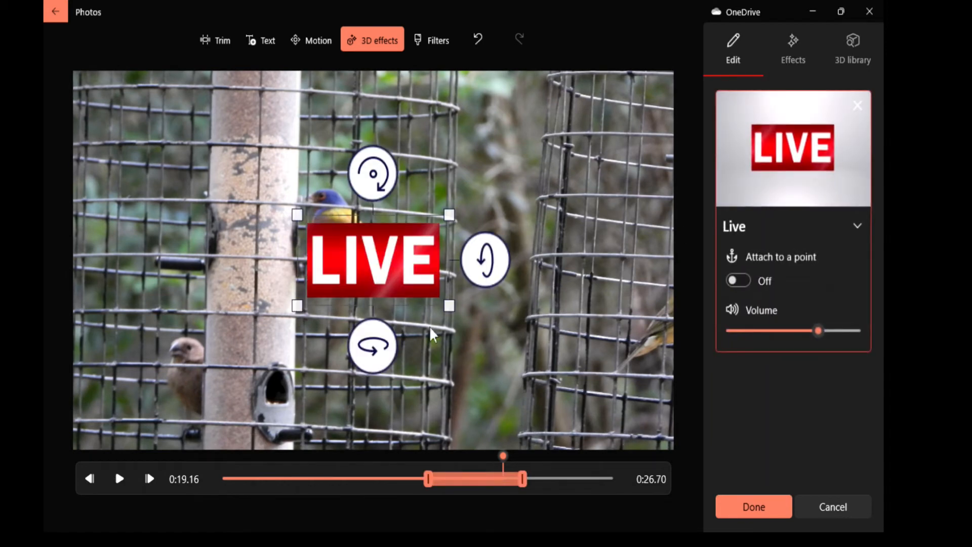
Step: Place the LIVE effect, reduced in size, in the lower-right corner of the frame and shift its time span to near the clip's start
left_click_drag(362, 251, 571, 356)
left_click_drag(645, 333, 619, 404)
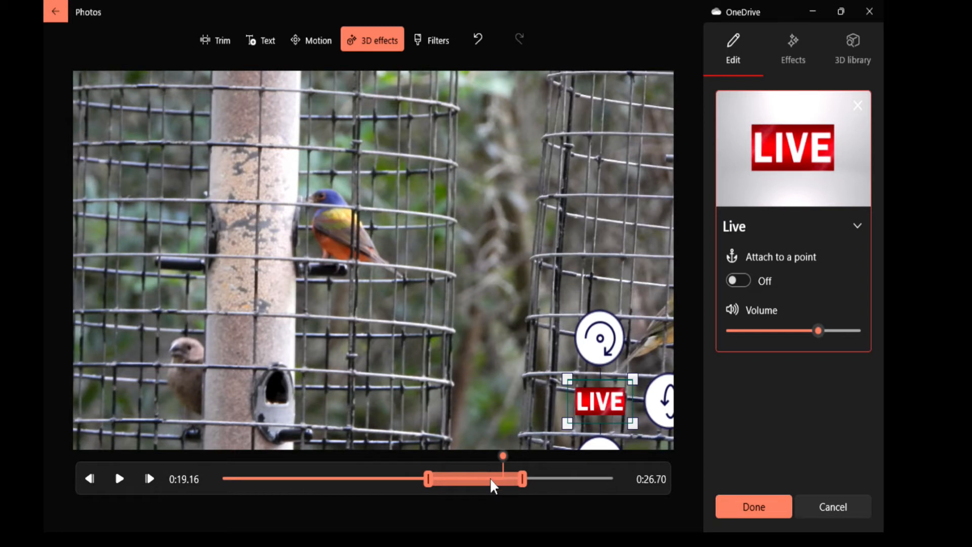
left_click_drag(491, 478, 296, 490)
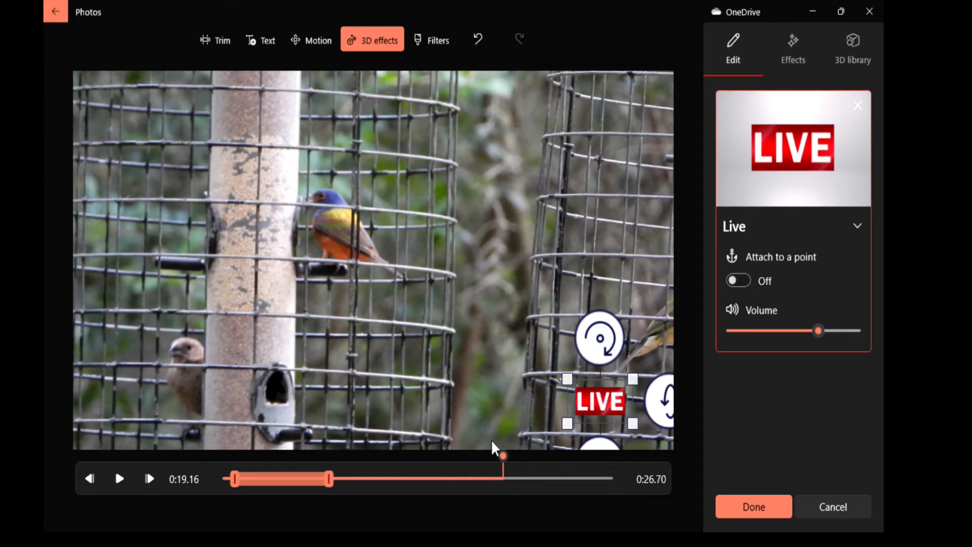
Step: Play the clip from its start to preview the Live effect, and apply the effect to the clip
left_click_drag(503, 456, 210, 494)
left_click(120, 480)
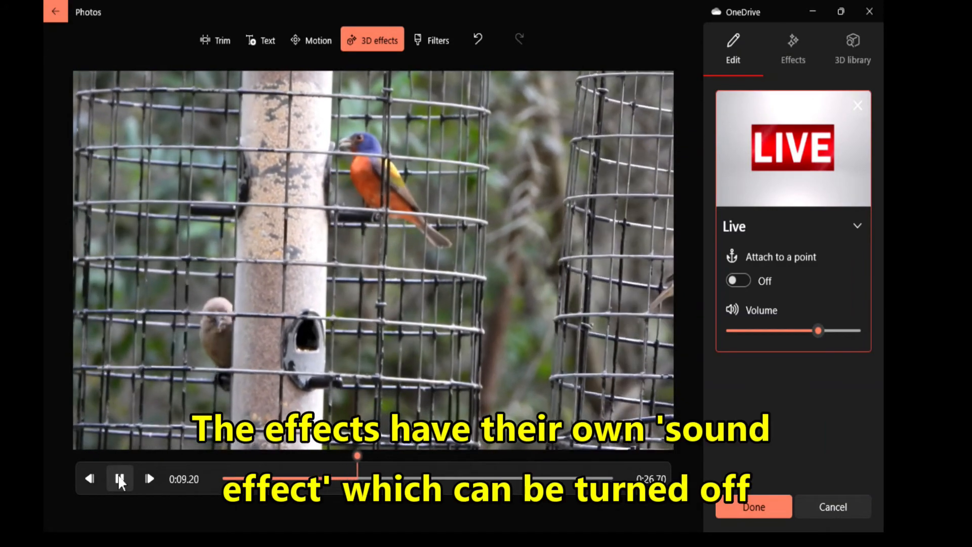
left_click(120, 480)
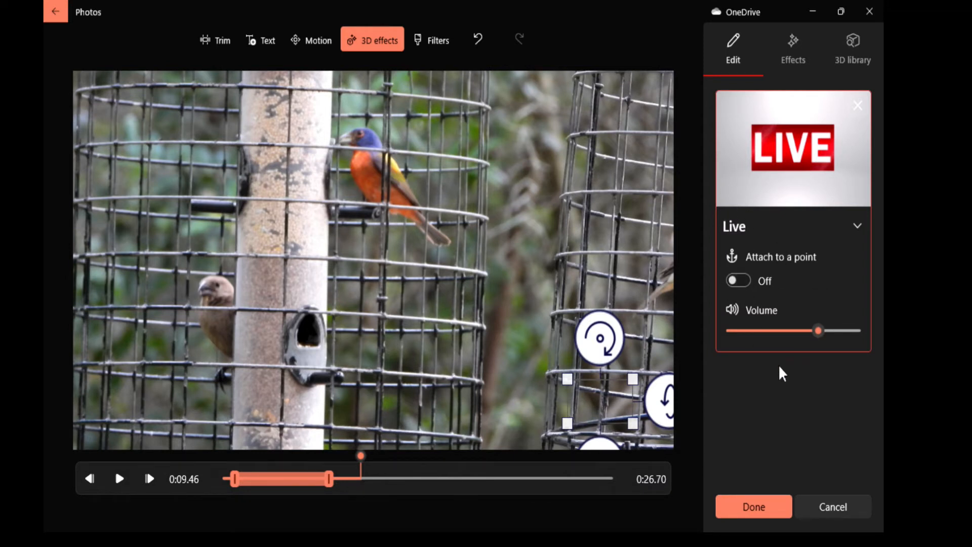
left_click(757, 509)
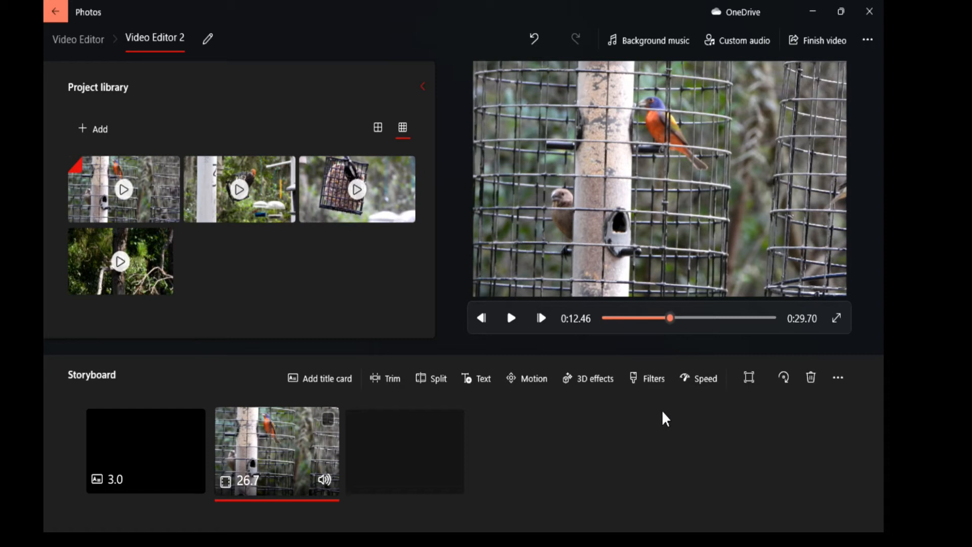
Step: Try the Classic, Adventure, Pearl, Denim, Iceberg, Brassy and Sepia filters on the Painted Bunting clip
left_click(656, 380)
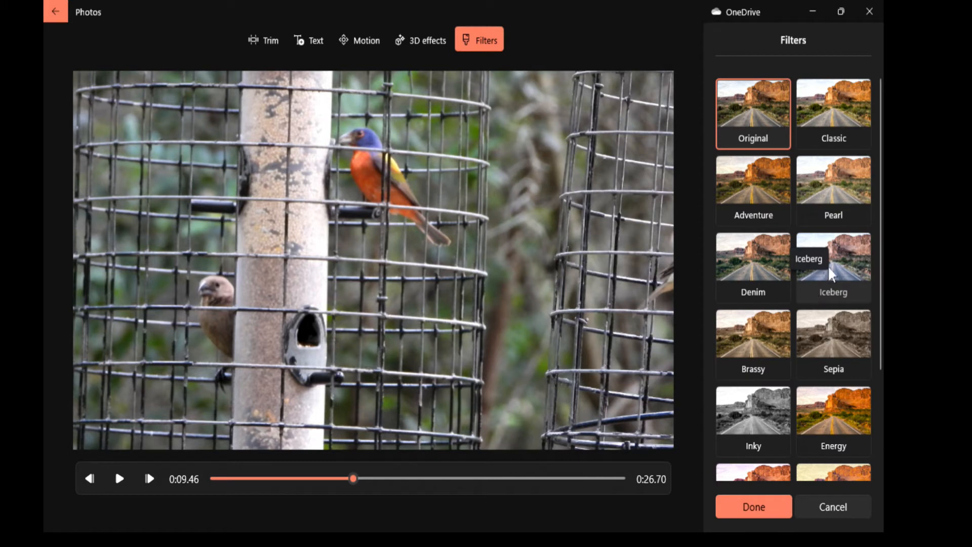
left_click(831, 119)
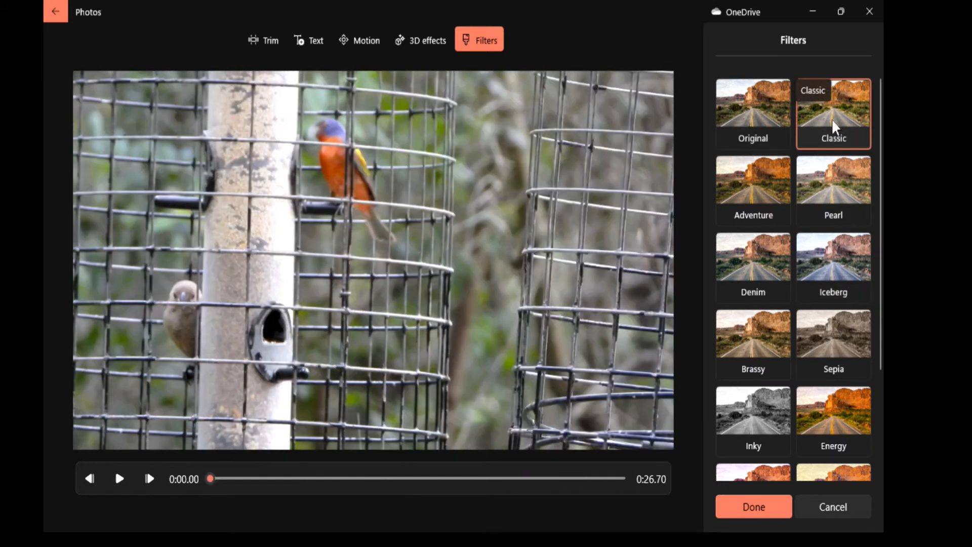
left_click(767, 195)
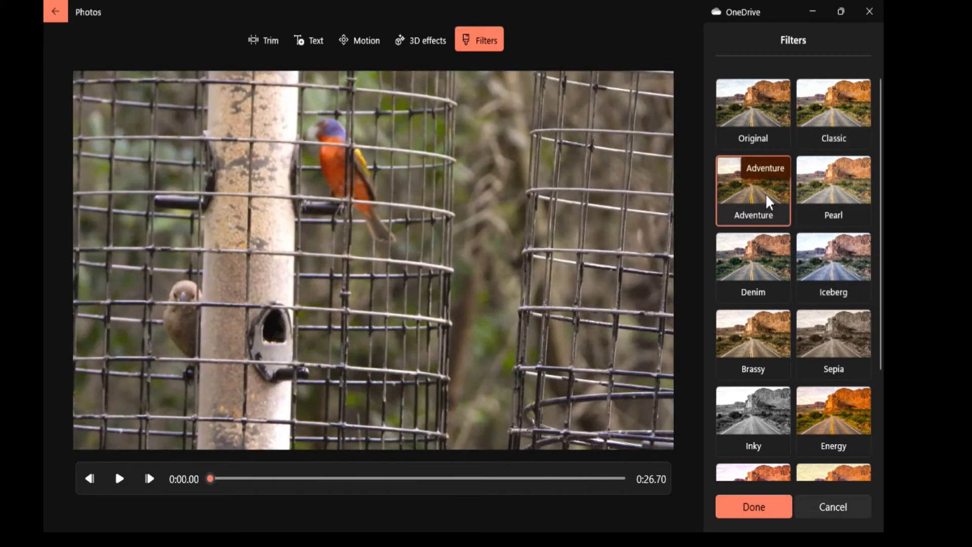
left_click(832, 193)
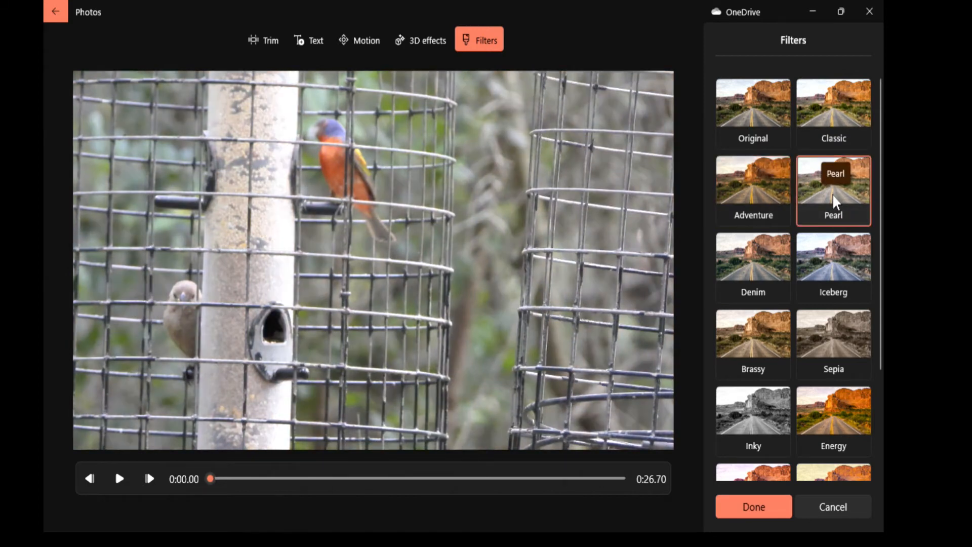
left_click(750, 284)
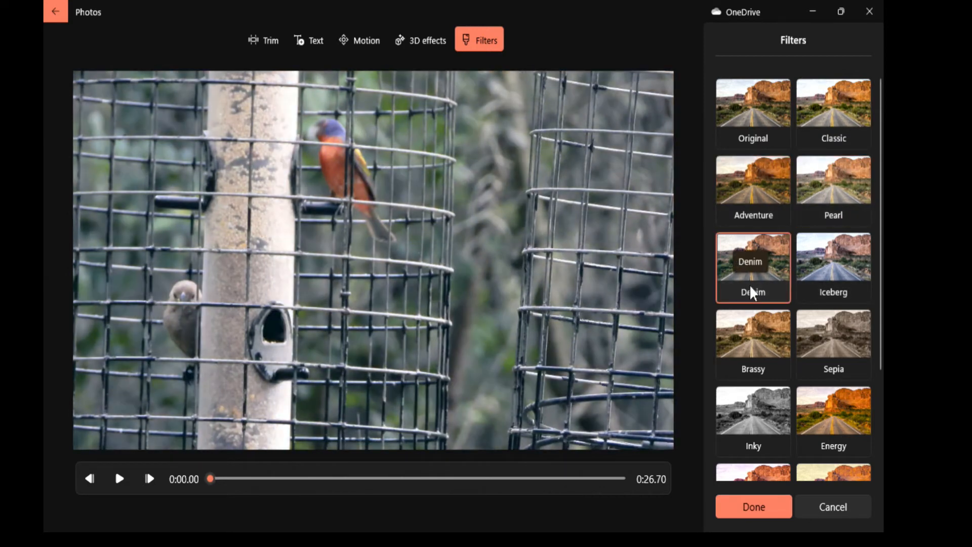
left_click(845, 262)
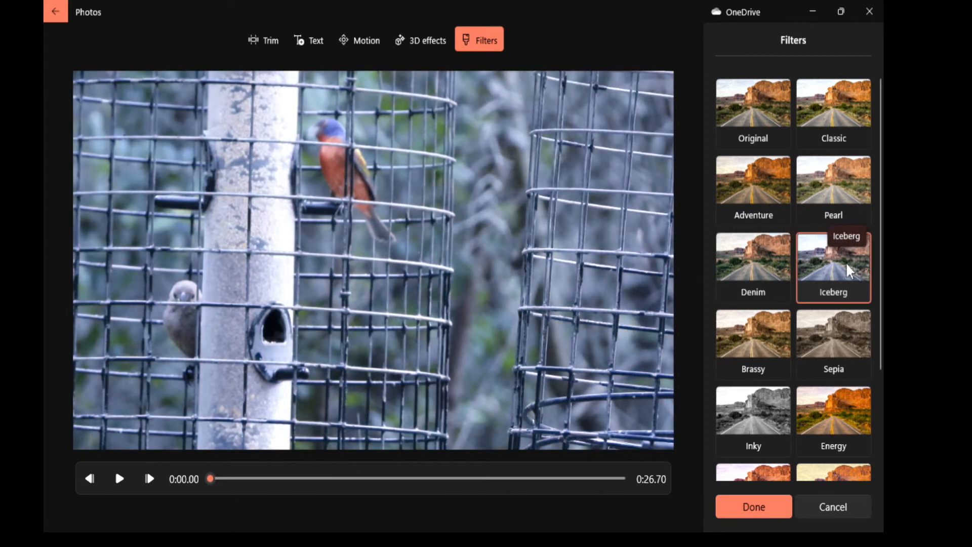
left_click(757, 342)
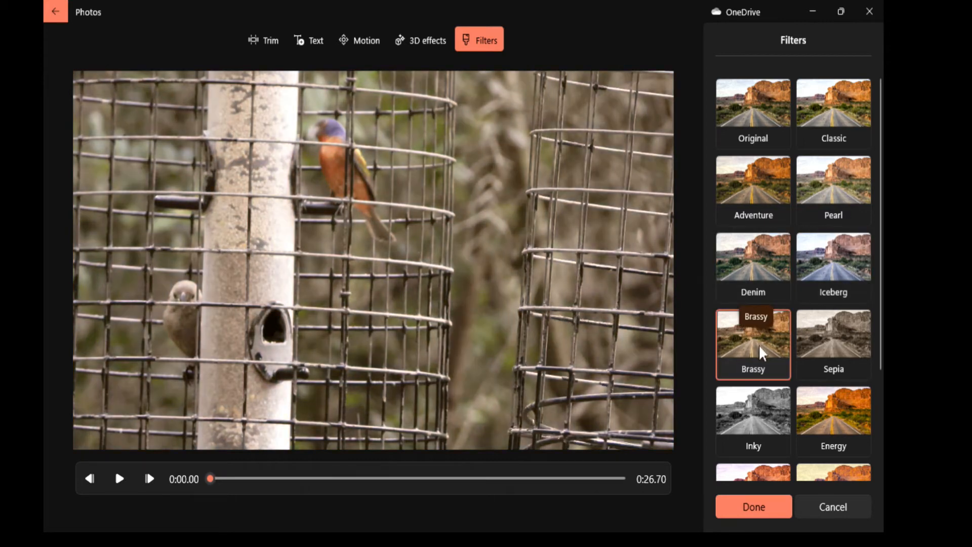
left_click(836, 336)
Step: Try the Inky, Energy, Joy, Loved and Arcade filters on the clip, and set the filter back to Original
scroll(837, 337, "down", 1)
scroll(835, 333, "down", 1)
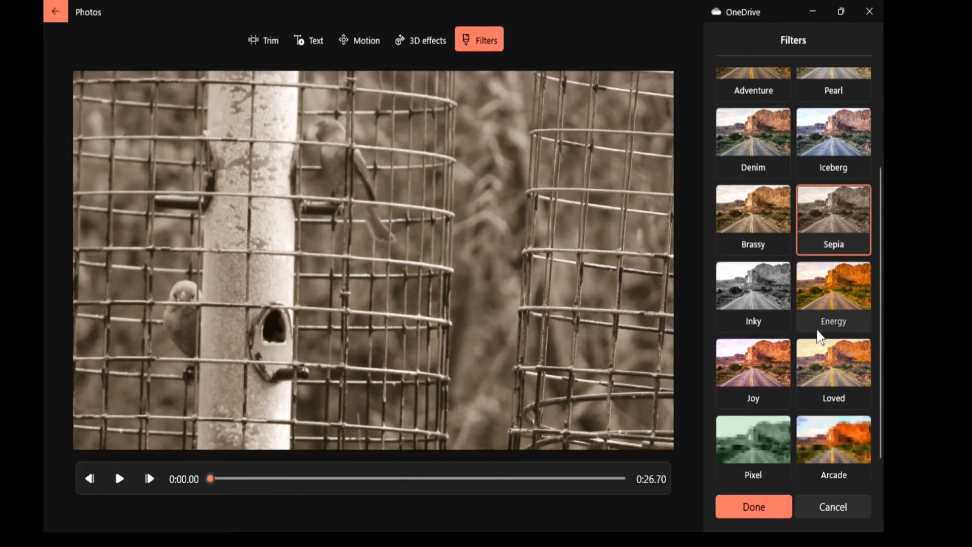
left_click(777, 302)
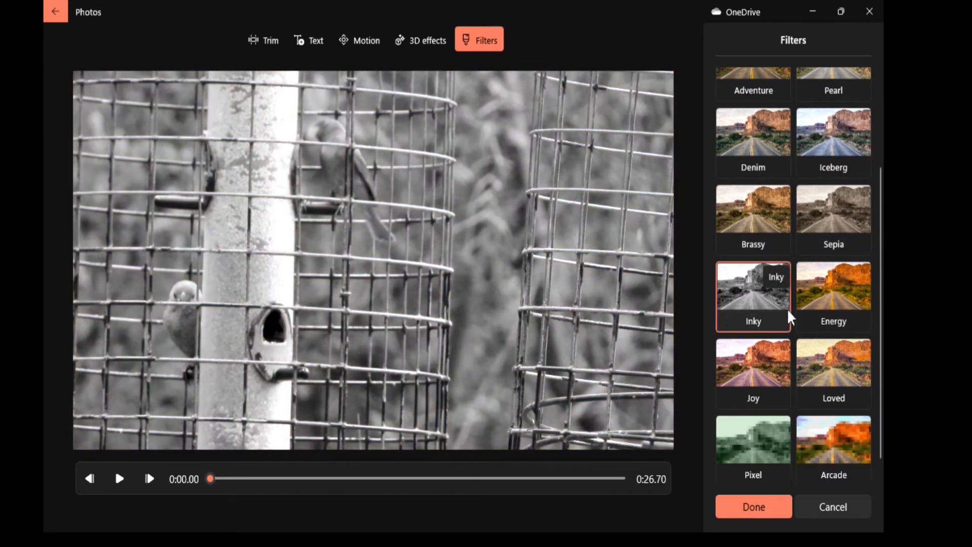
left_click(843, 302)
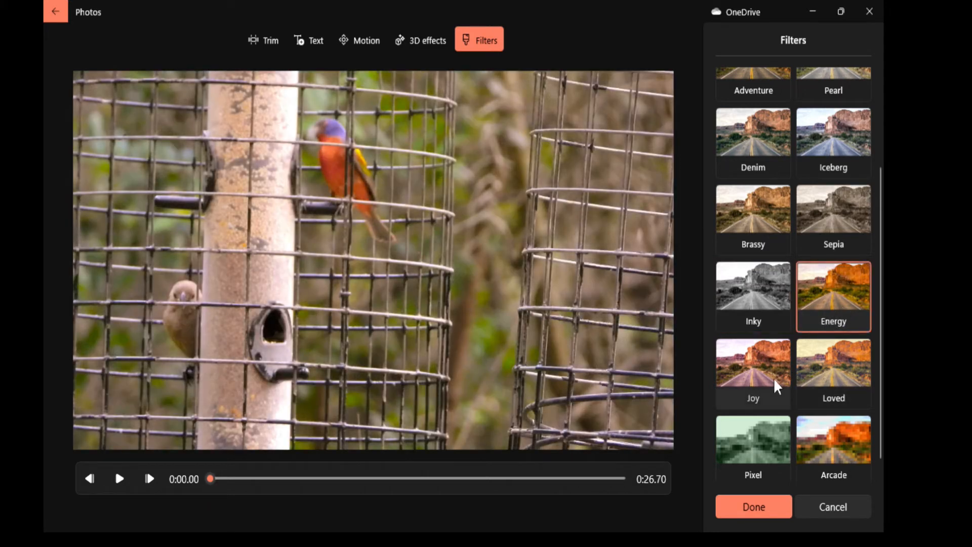
left_click(758, 378)
scroll(840, 349, "down", 1)
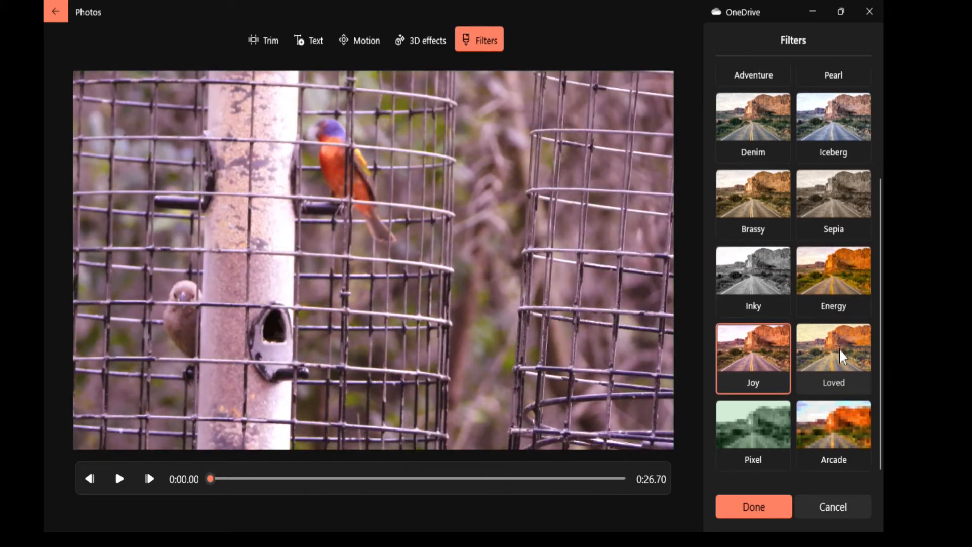
left_click(836, 351)
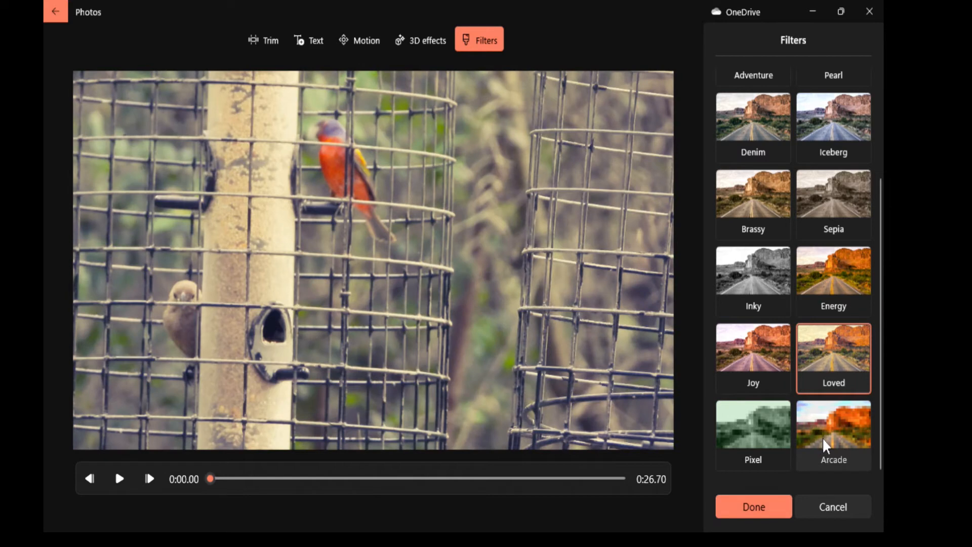
left_click(825, 444)
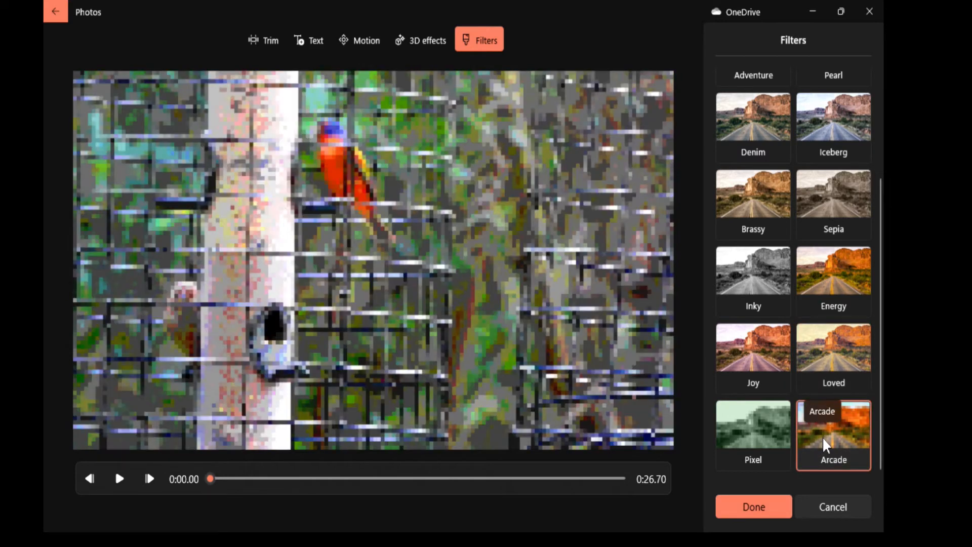
scroll(818, 406, "up", 3)
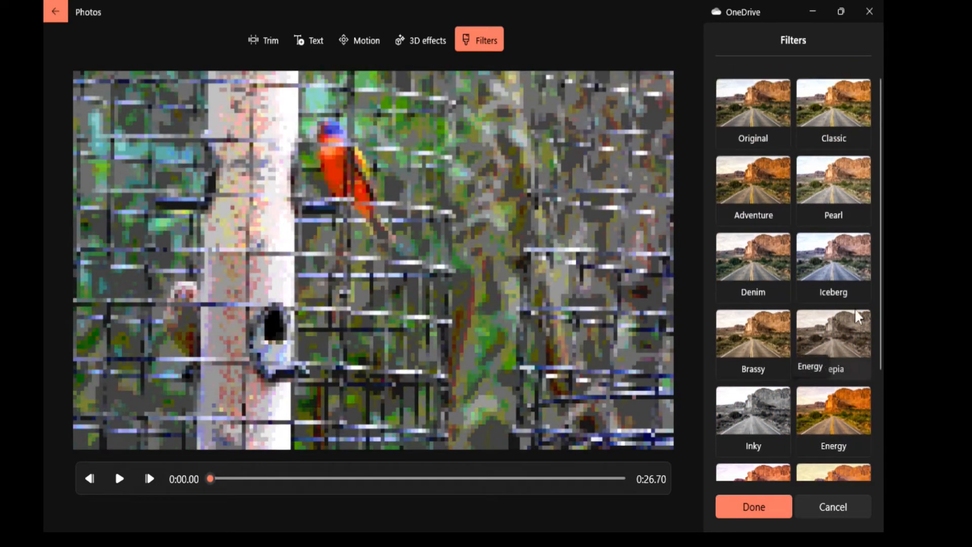
left_click(730, 106)
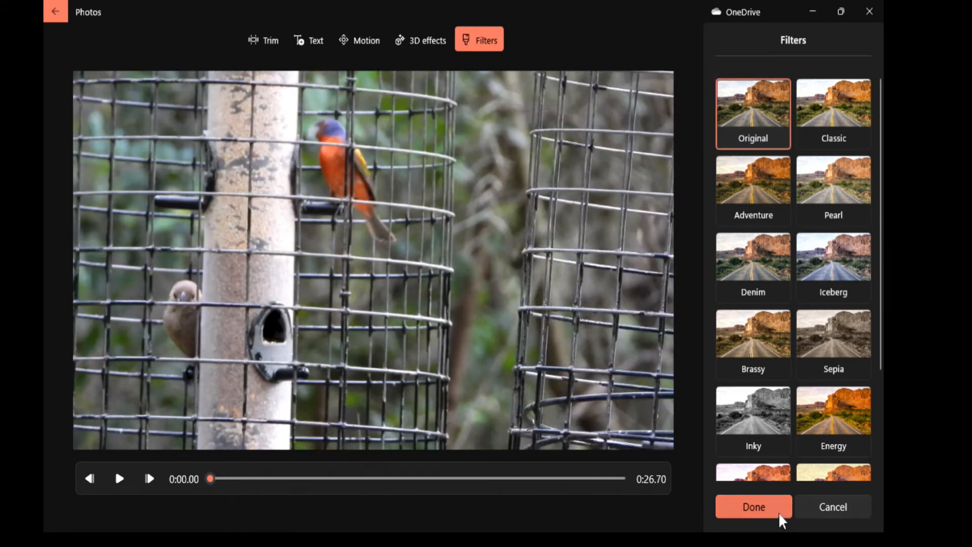
Step: Keep the Original filter and play the video from the title card well into the Painted Bunting clip
left_click(755, 508)
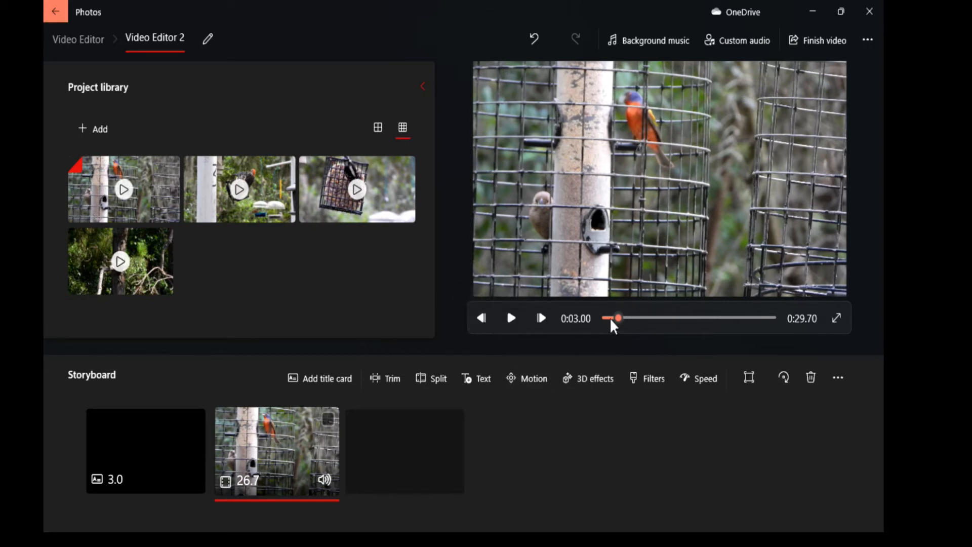
left_click_drag(619, 318, 602, 320)
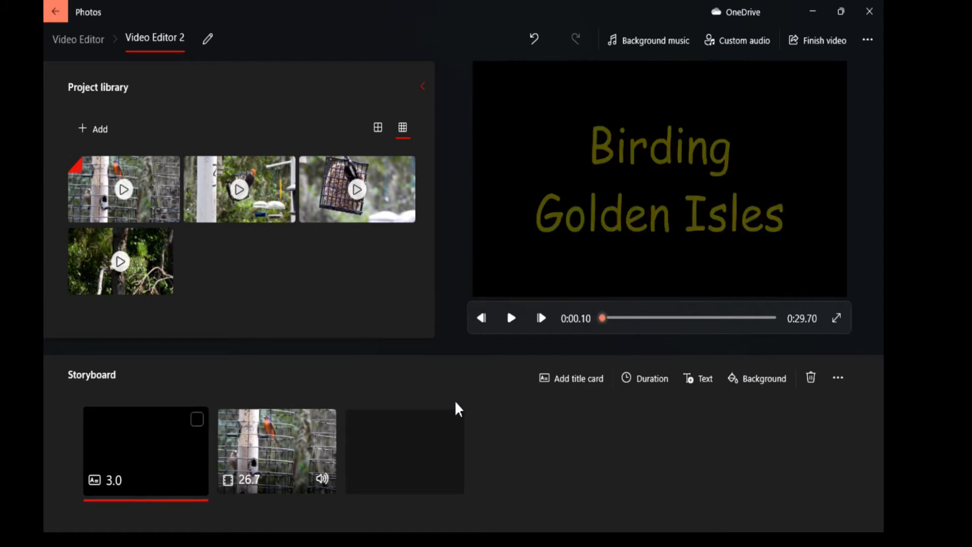
left_click(512, 319)
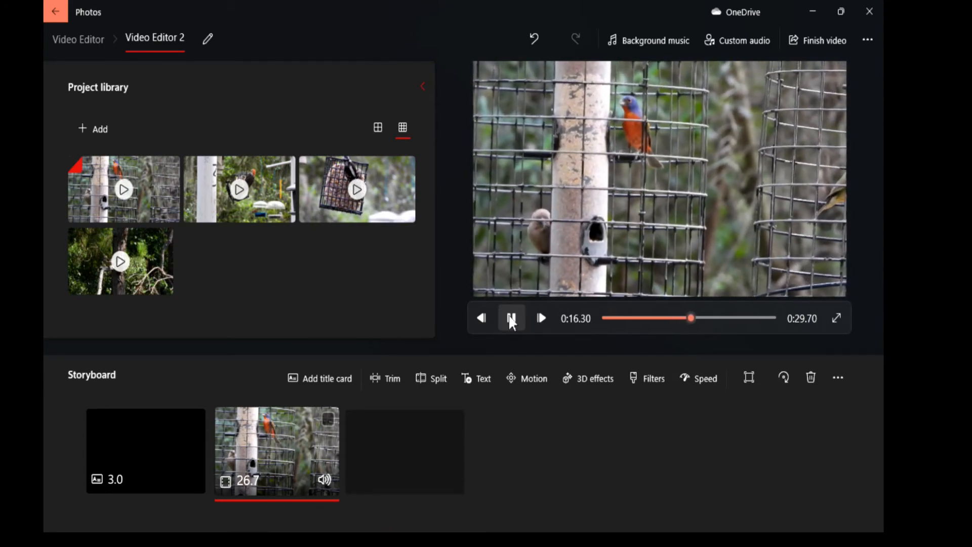
left_click(512, 320)
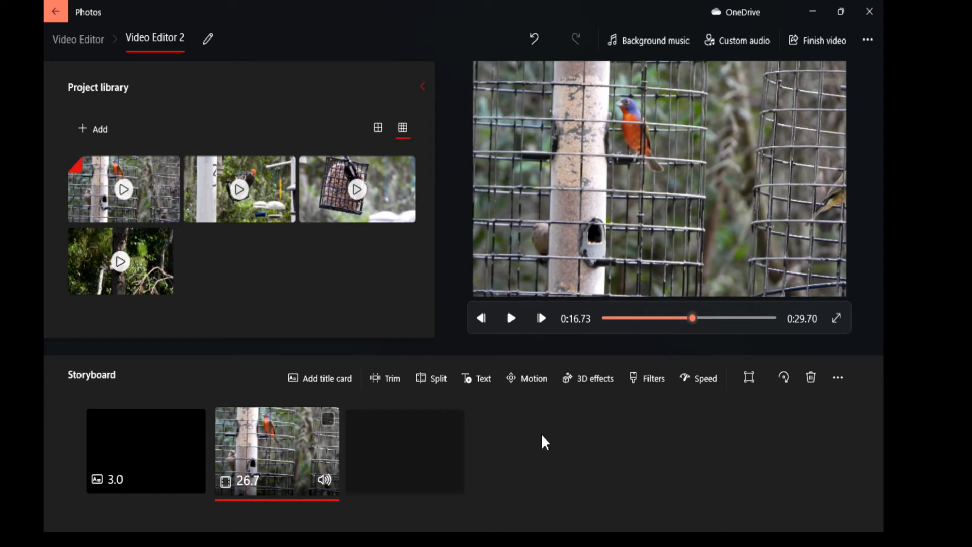
Step: Examine the speed setting of the Painted Bunting clip and leave it at Normal, 1x
left_click(704, 385)
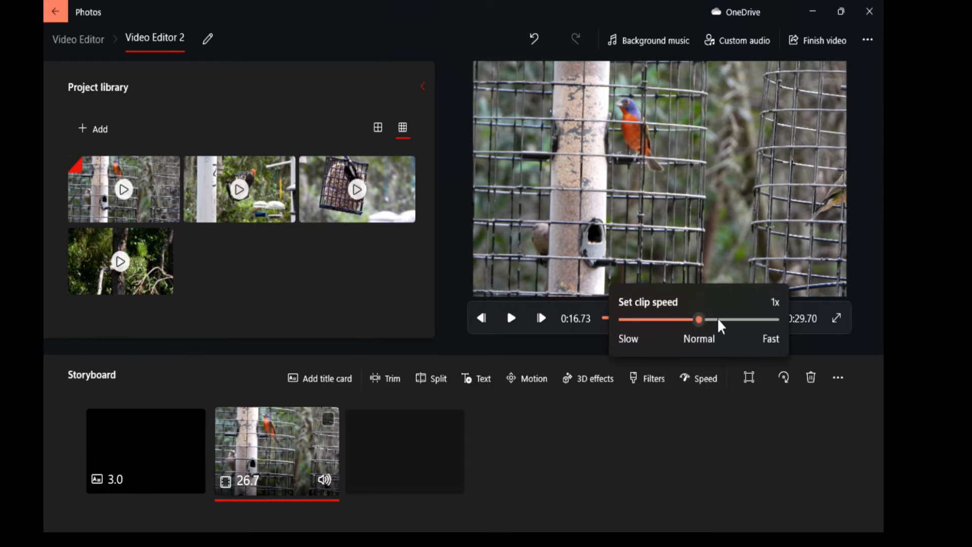
mouse_move(702, 328)
left_mouse_down()
mouse_move(783, 337)
mouse_move(730, 329)
mouse_move(704, 336)
mouse_move(719, 340)
mouse_move(628, 339)
mouse_move(704, 327)
left_mouse_up()
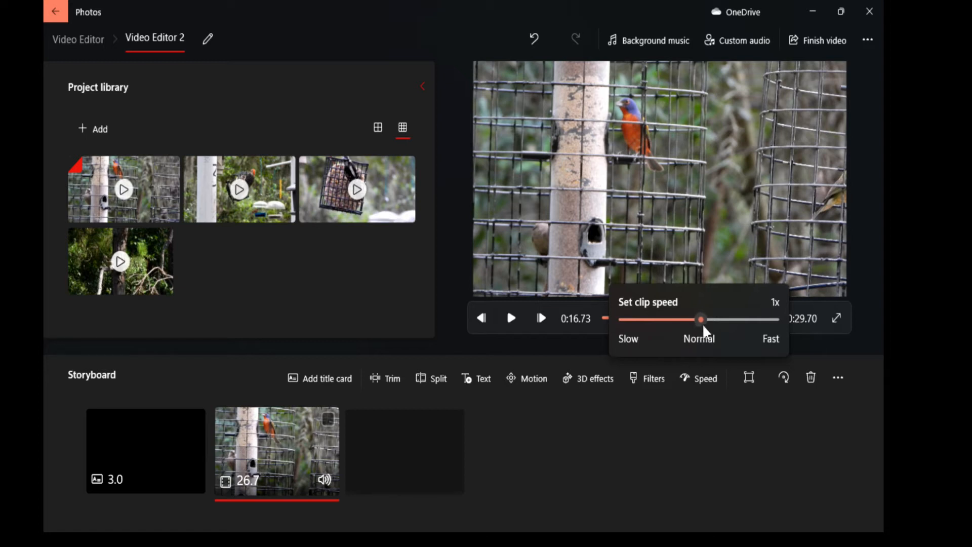
left_click(680, 417)
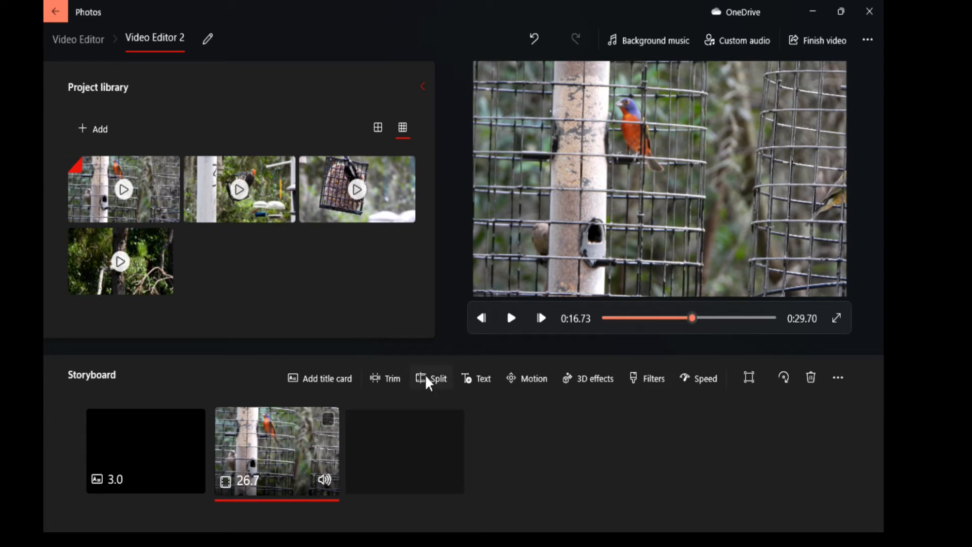
Step: Add the Red-bellied and Downy woodpecker clip to the end of the storyboard and play its opening seconds
left_click_drag(266, 186, 439, 468)
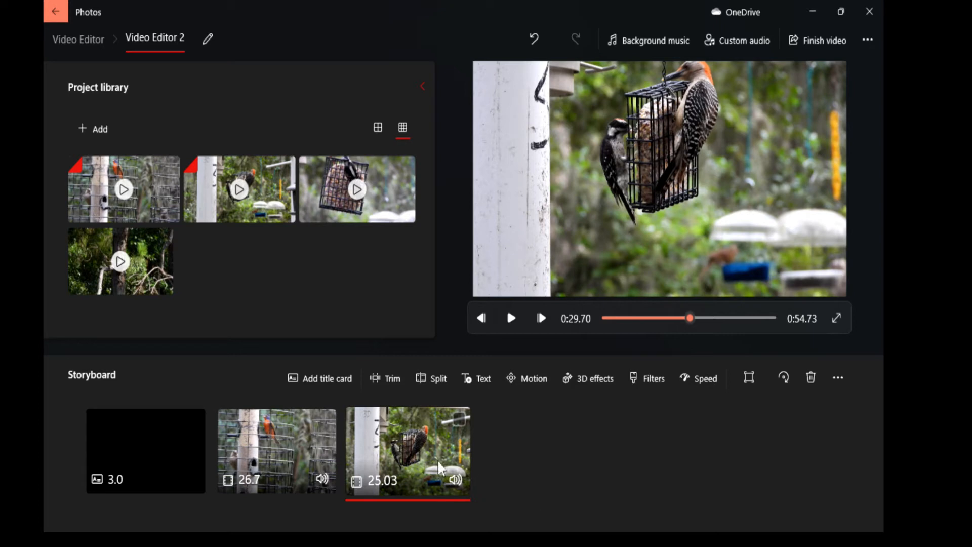
left_click(512, 320)
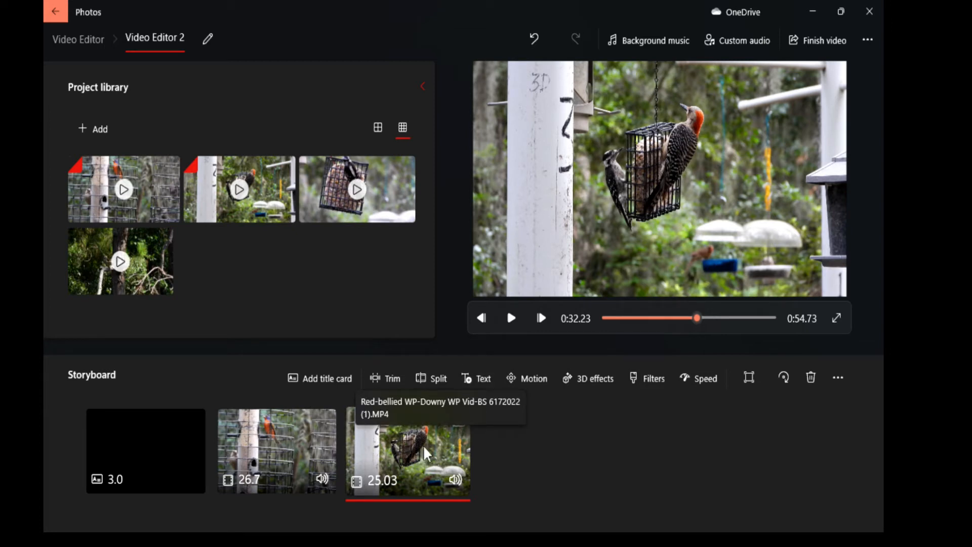
Step: Split the woodpecker clip at 0:02.60 and delete its short first part from the storyboard
left_click(444, 380)
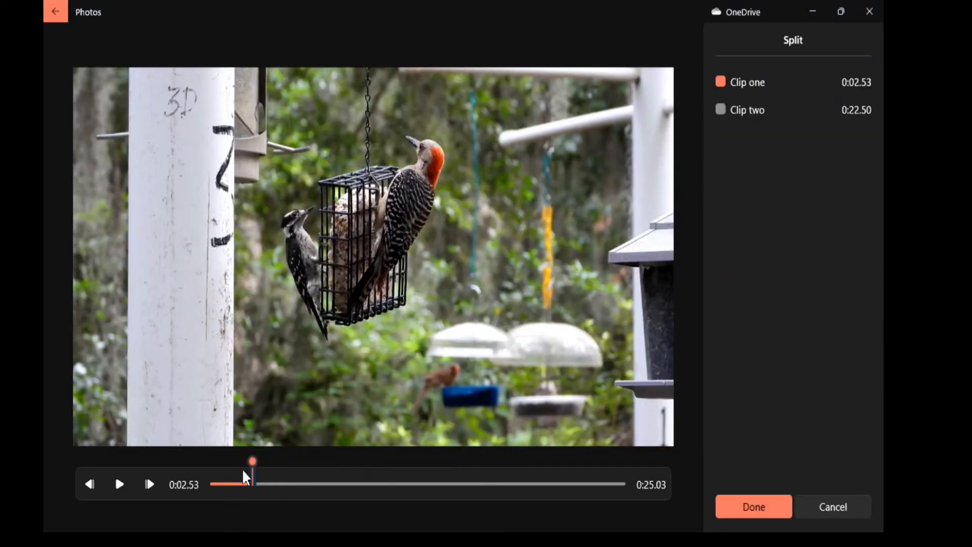
left_click_drag(252, 461, 195, 468)
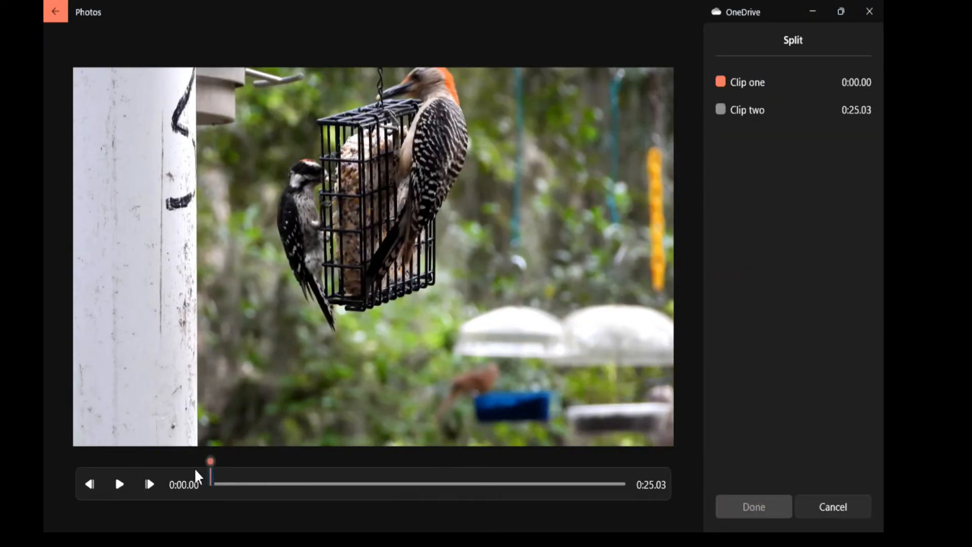
left_click(120, 485)
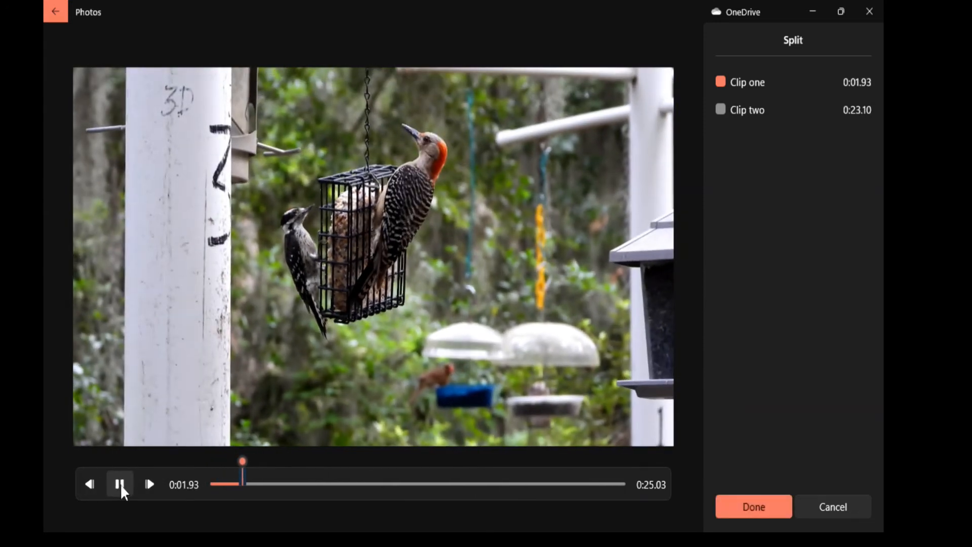
left_click(120, 485)
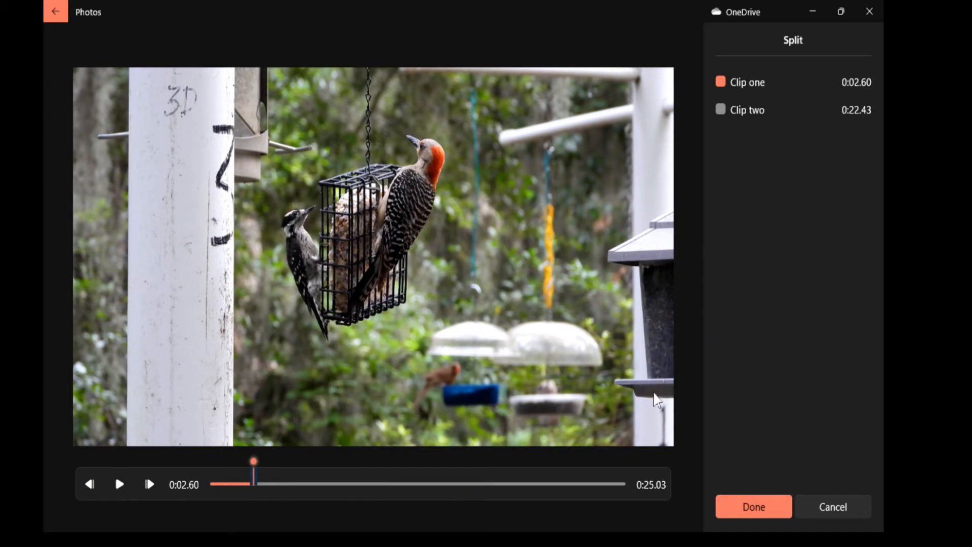
left_click(762, 496)
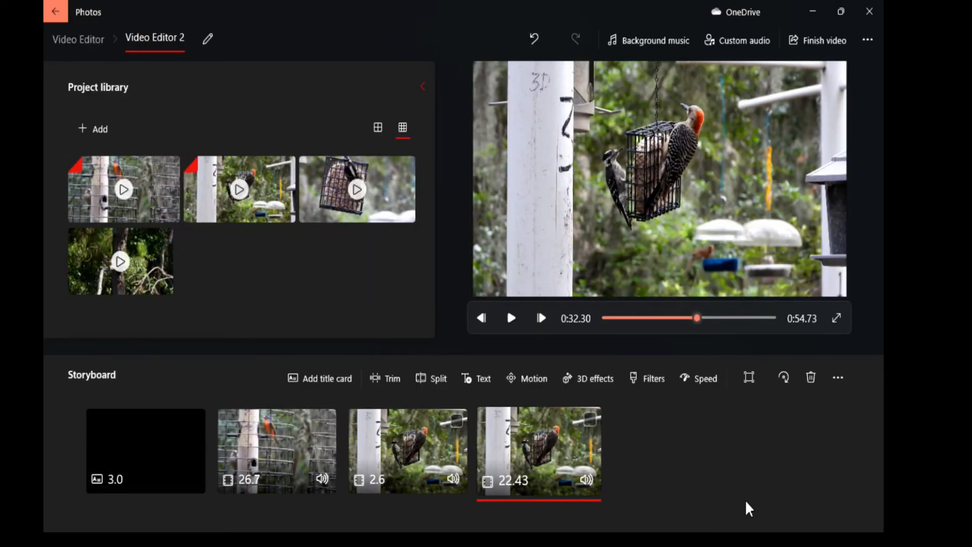
left_click(437, 431)
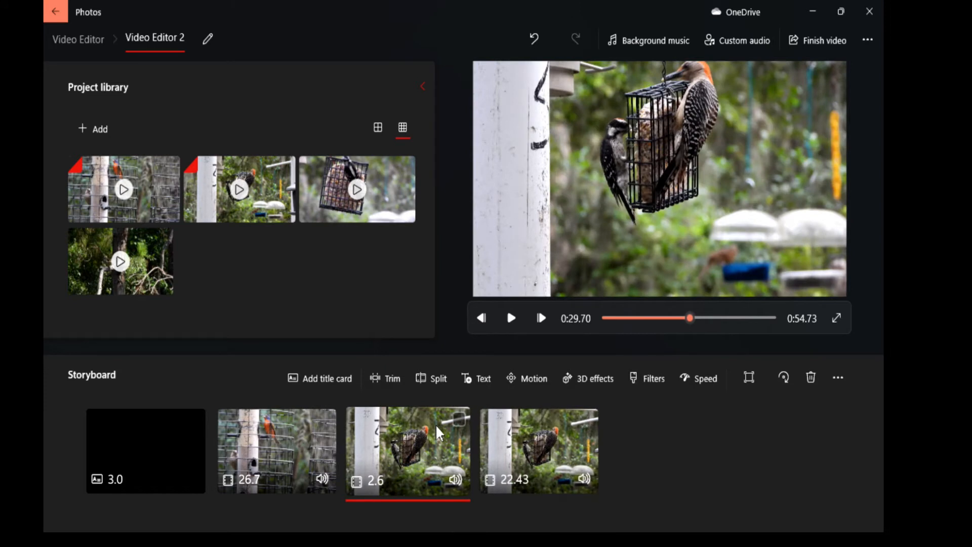
left_click(813, 372)
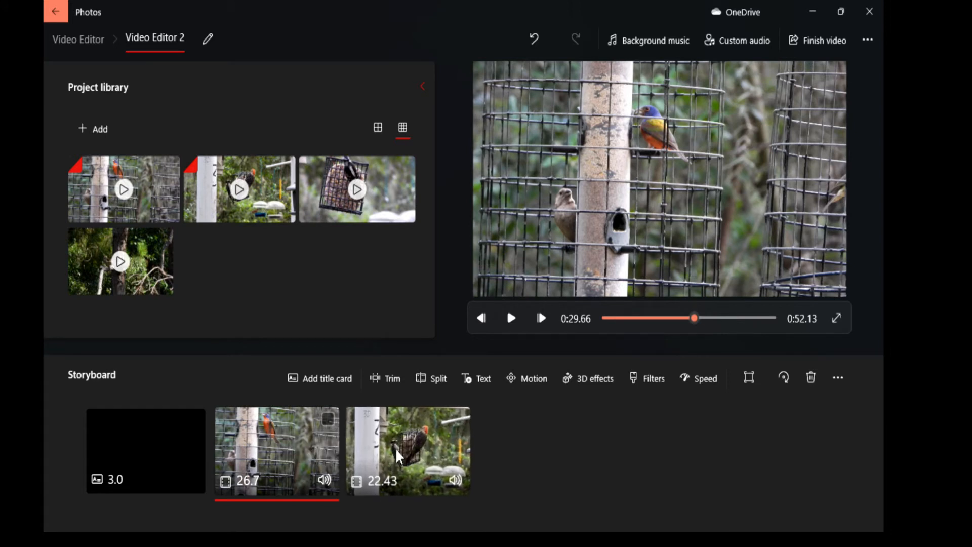
Step: Play the remaining woodpecker clip and scrub through its last seconds to look for a cutting point
left_click(409, 442)
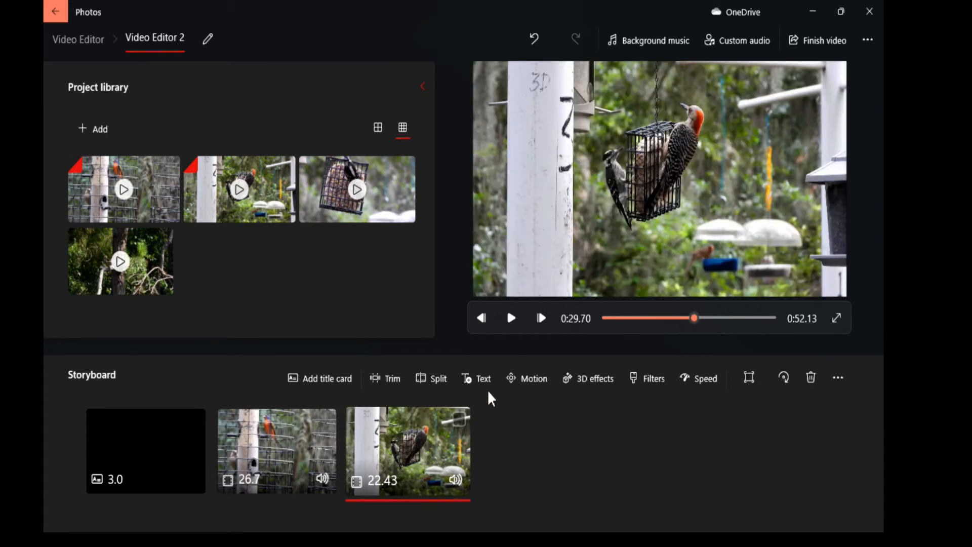
left_click(512, 318)
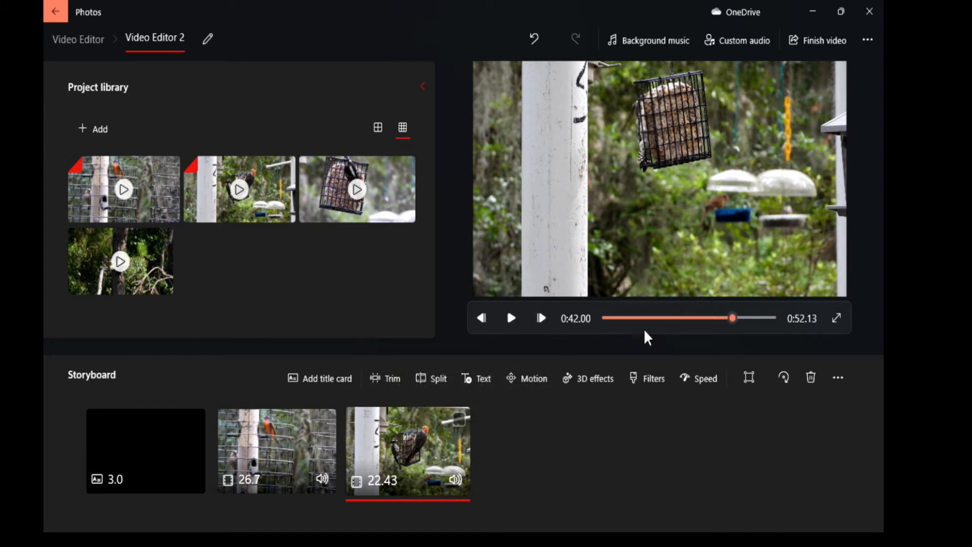
left_click_drag(734, 315, 765, 315)
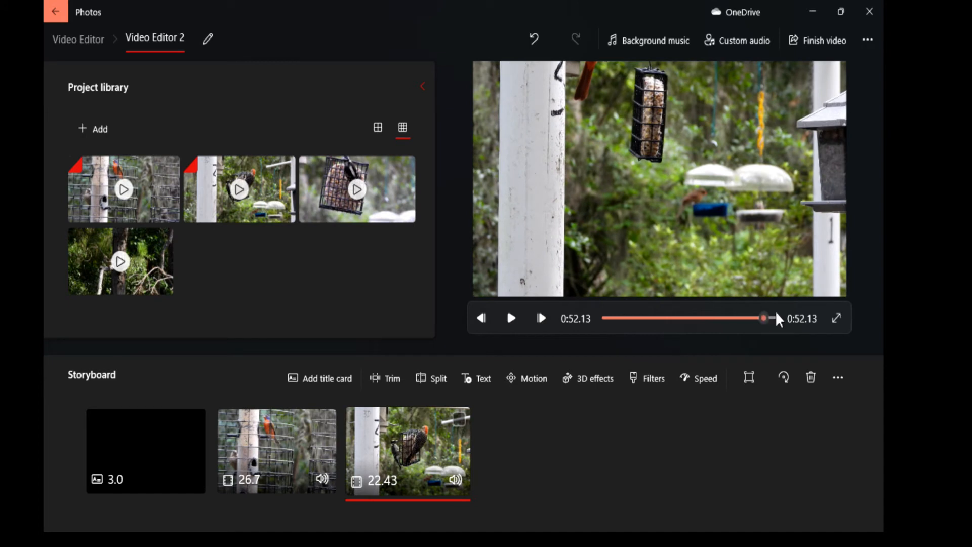
left_click(748, 318)
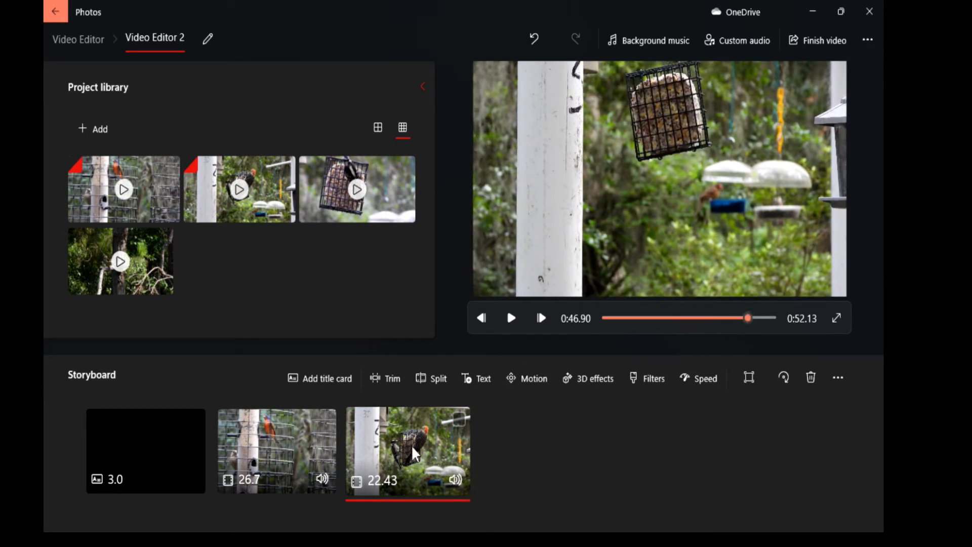
Step: Split the woodpecker clip at 0:21.23 and delete the short end part from the storyboard
left_click(443, 385)
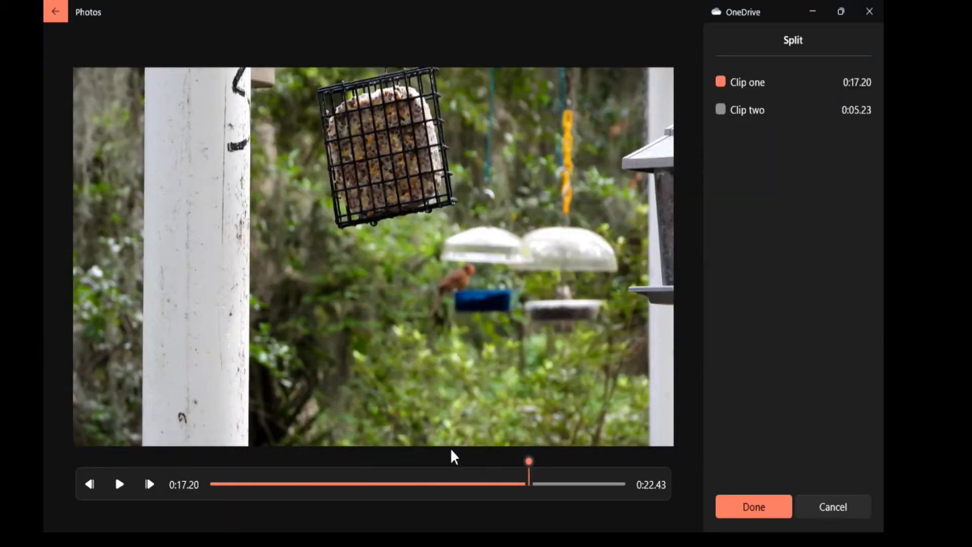
left_click_drag(532, 462, 551, 466)
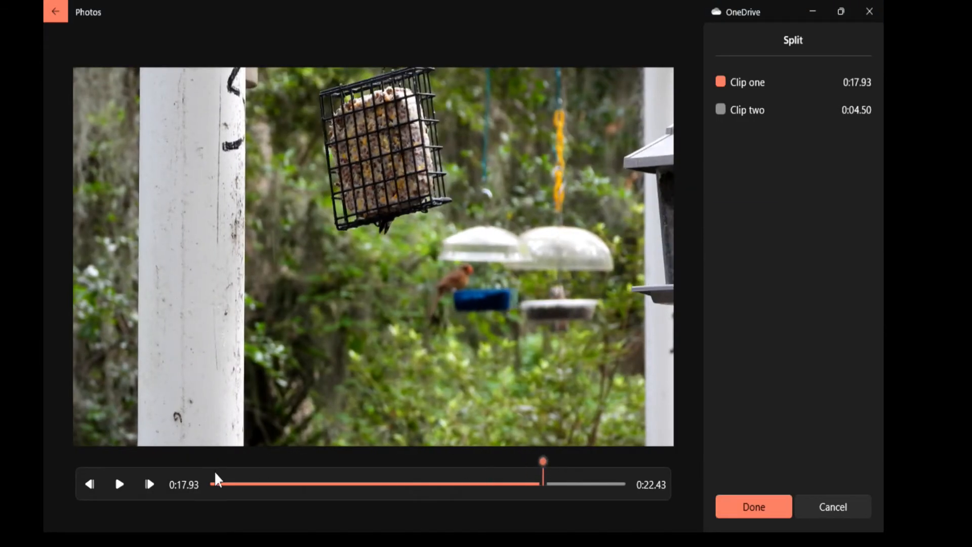
left_click(121, 487)
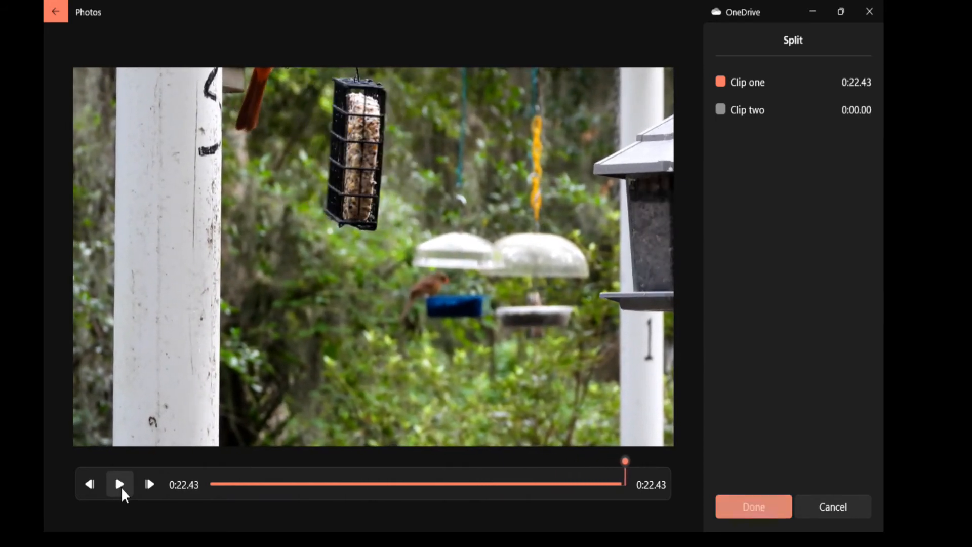
left_click(120, 488)
left_click(120, 485)
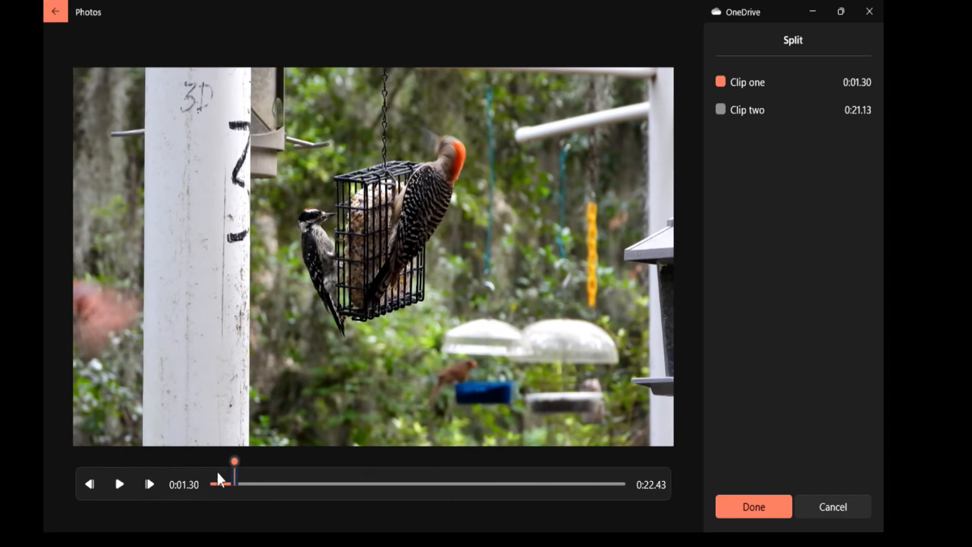
left_click_drag(236, 461, 607, 482)
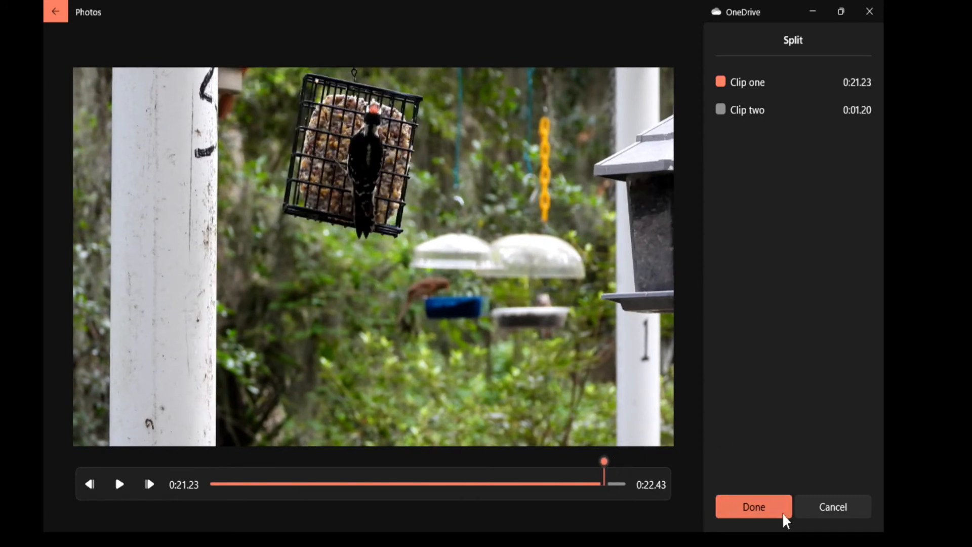
left_click(754, 507)
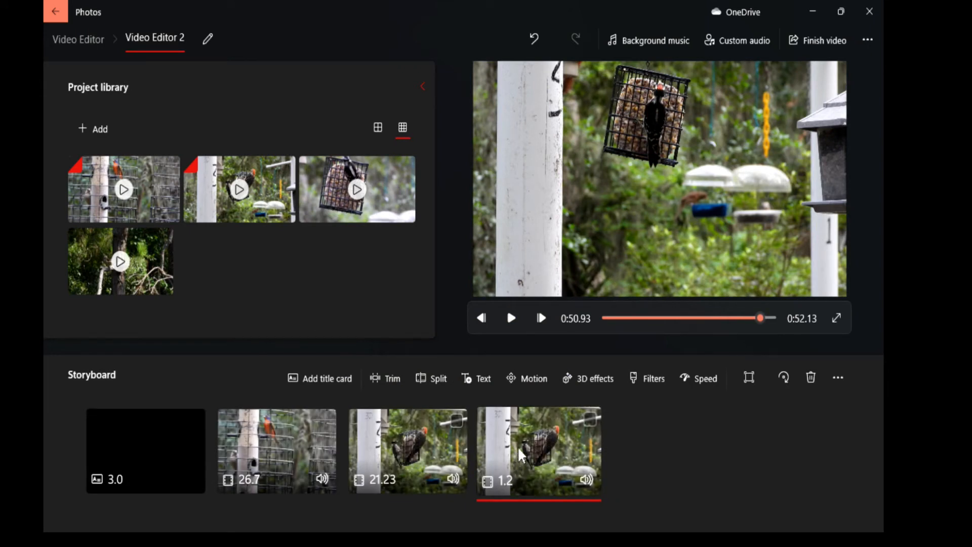
key("Delete")
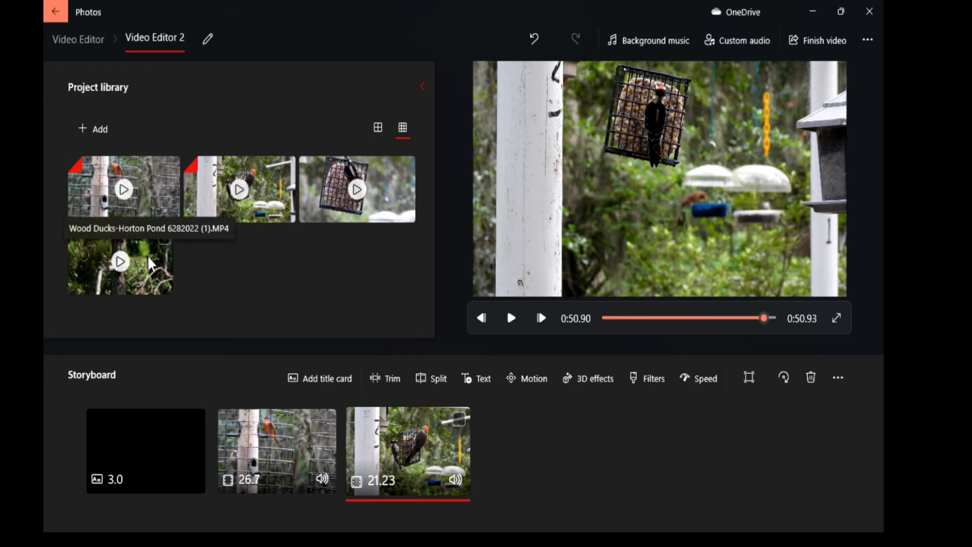
Step: Add the Wood Ducks-Horton Pond clip to the storyboard, try it ahead of the woodpecker clip, and place it last
left_click_drag(148, 255, 581, 459)
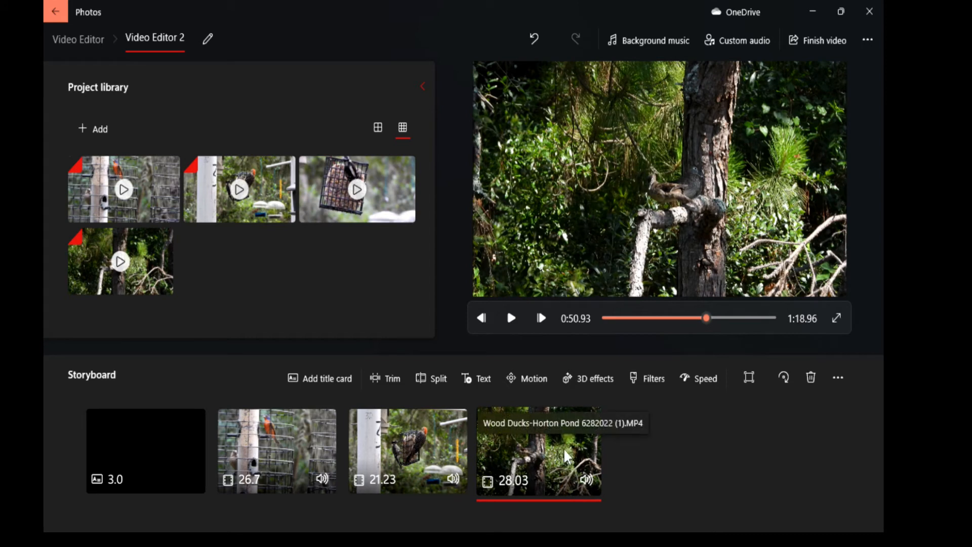
left_click_drag(564, 448, 425, 470)
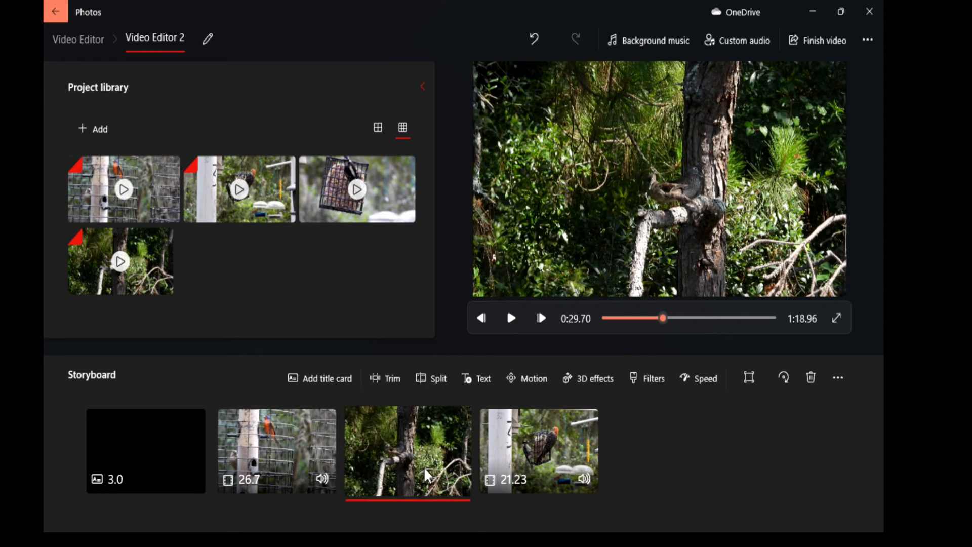
left_click_drag(424, 465, 561, 468)
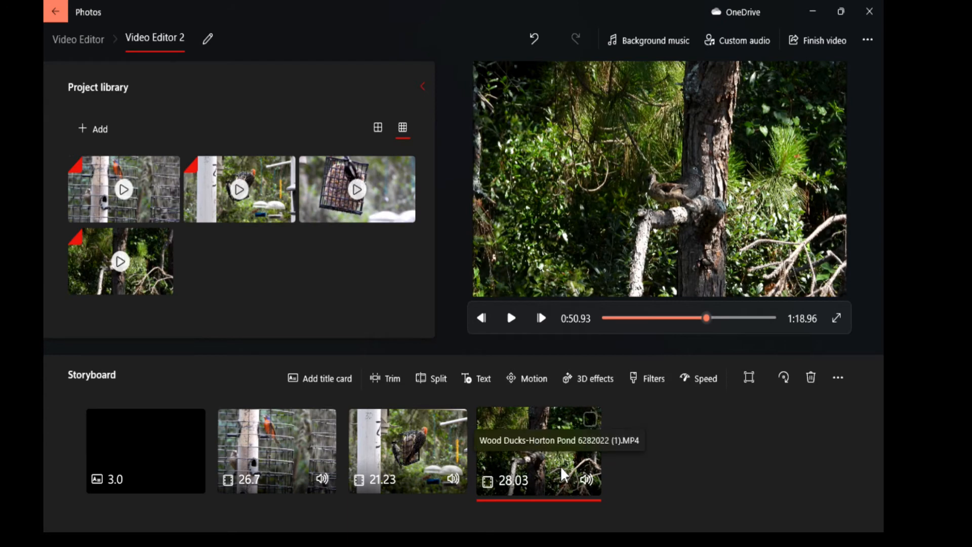
Step: Play the Wood Ducks clip from its start to about its middle to review the footage
left_click(482, 318)
left_click(487, 446)
left_click(512, 319)
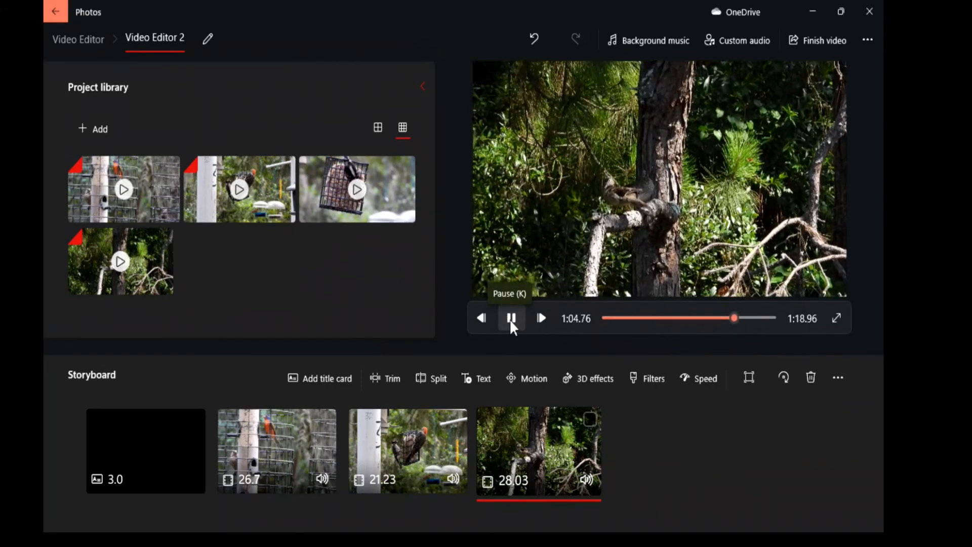
left_click(511, 322)
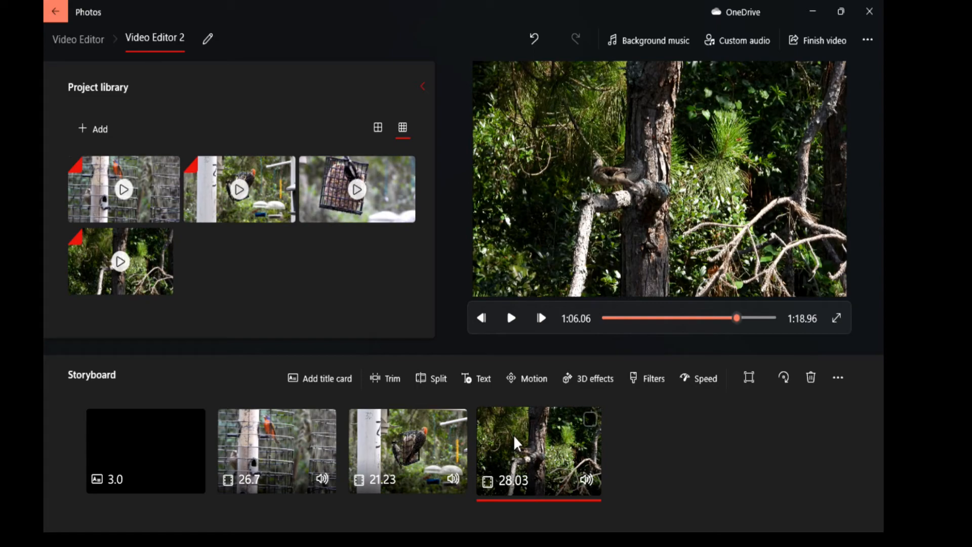
Step: Split the Wood Ducks clip at 0:10.16
left_click(437, 384)
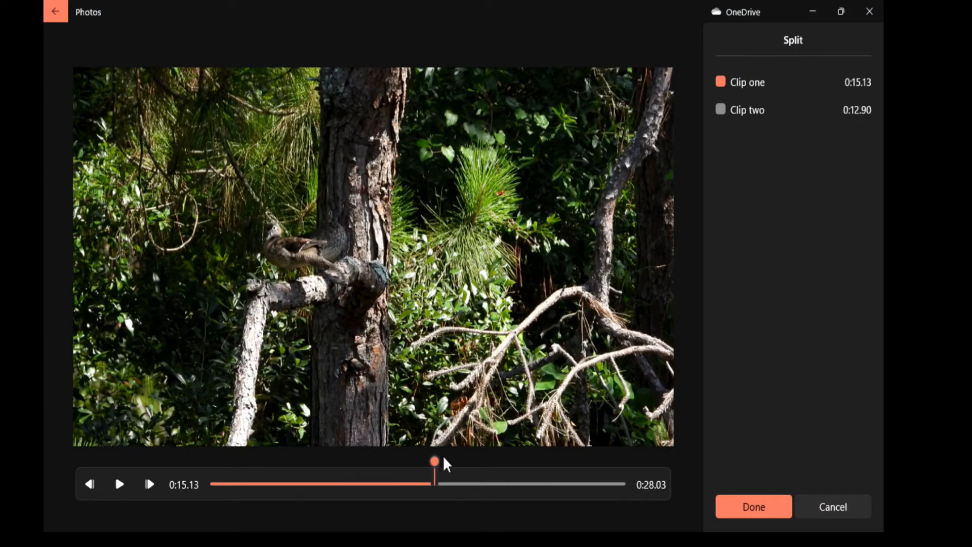
mouse_move(432, 462)
left_mouse_down()
mouse_move(298, 494)
mouse_move(359, 483)
left_mouse_up()
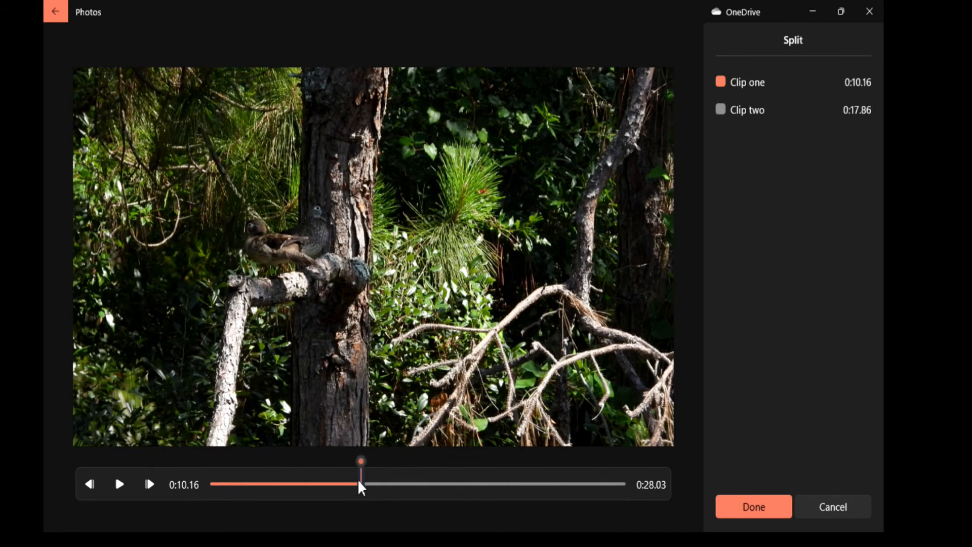
left_click(766, 507)
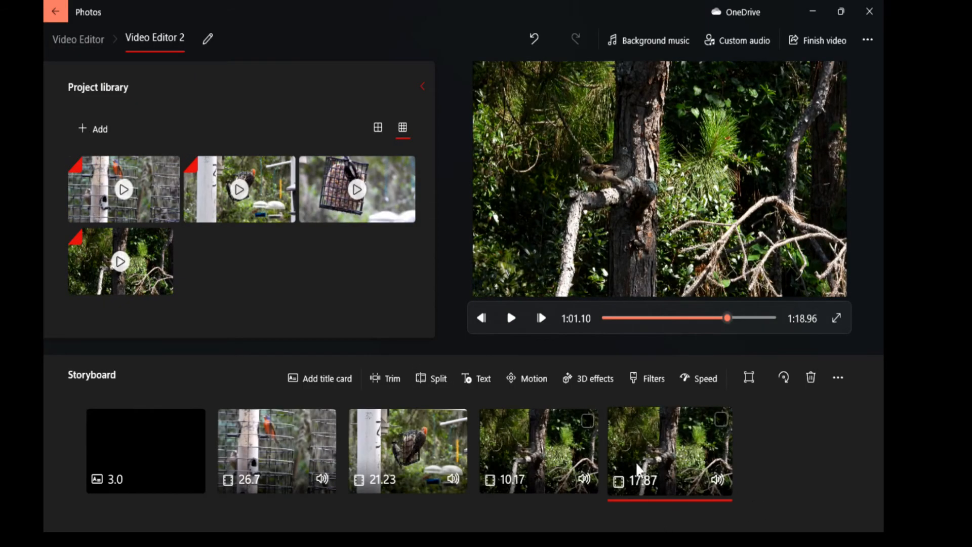
Step: Delete the end part of the split Wood Ducks clip and add a new title card with the Cartoon text style
key("Delete")
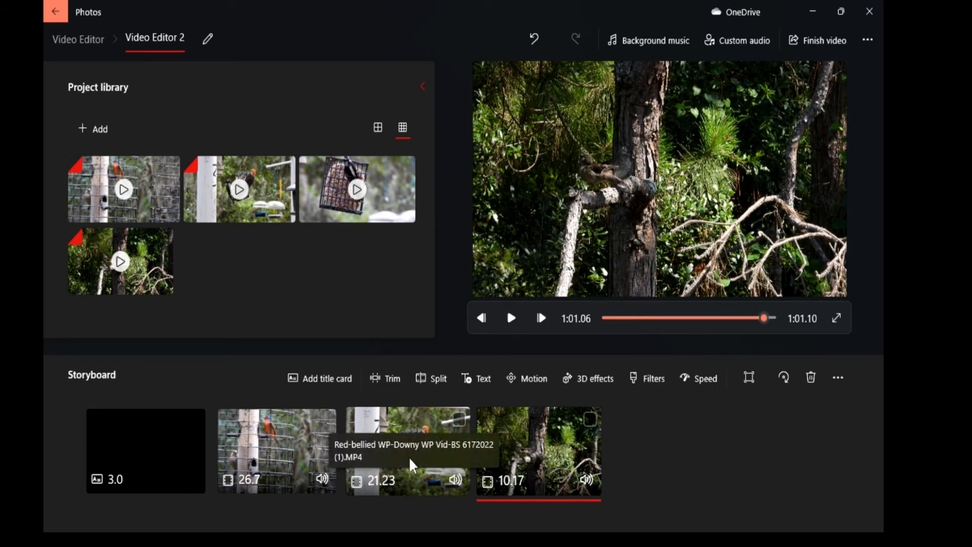
left_click(329, 377)
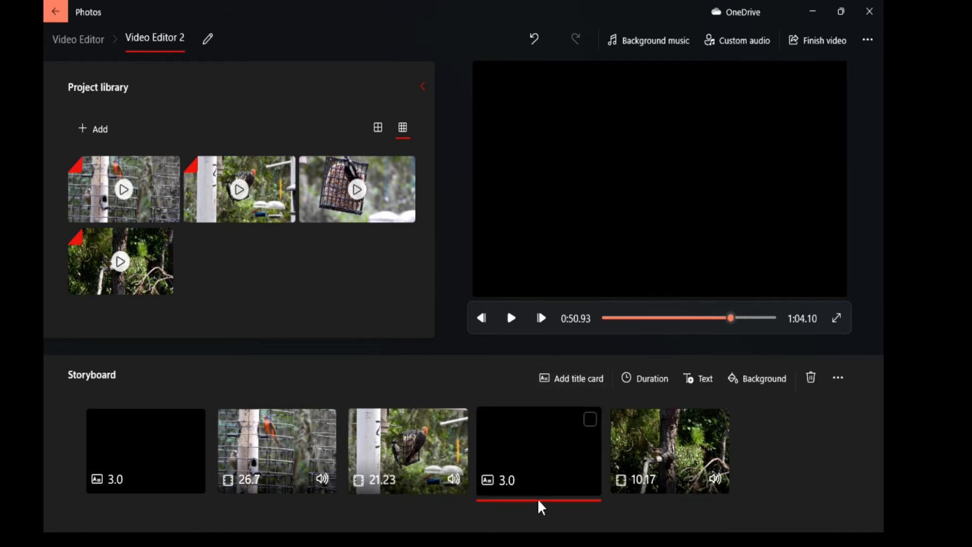
left_click(709, 380)
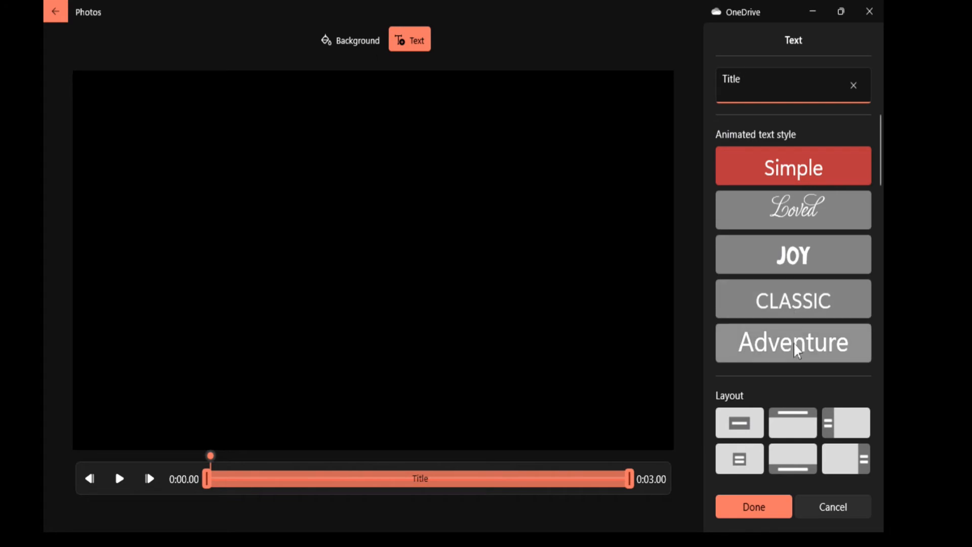
scroll(814, 302, "down", 2)
scroll(814, 304, "down", 10)
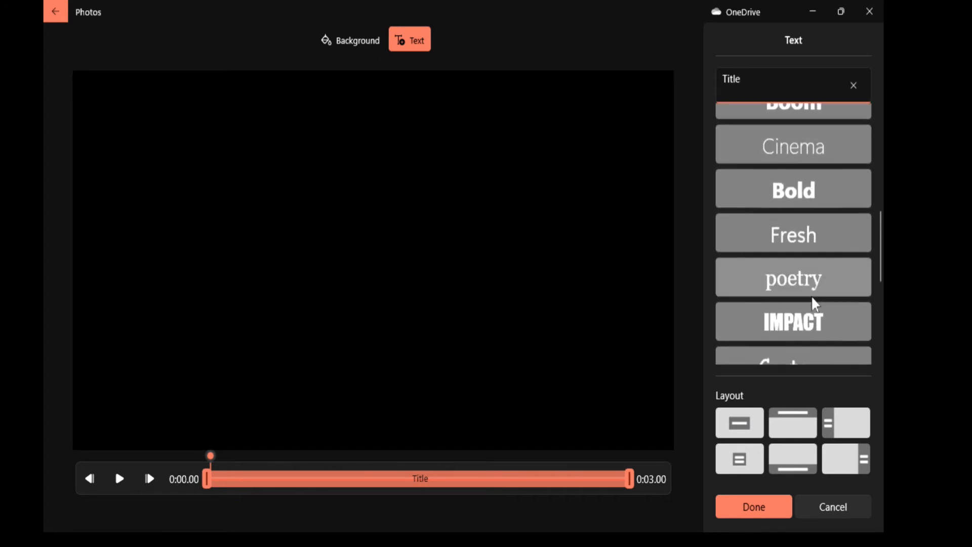
left_click(794, 229)
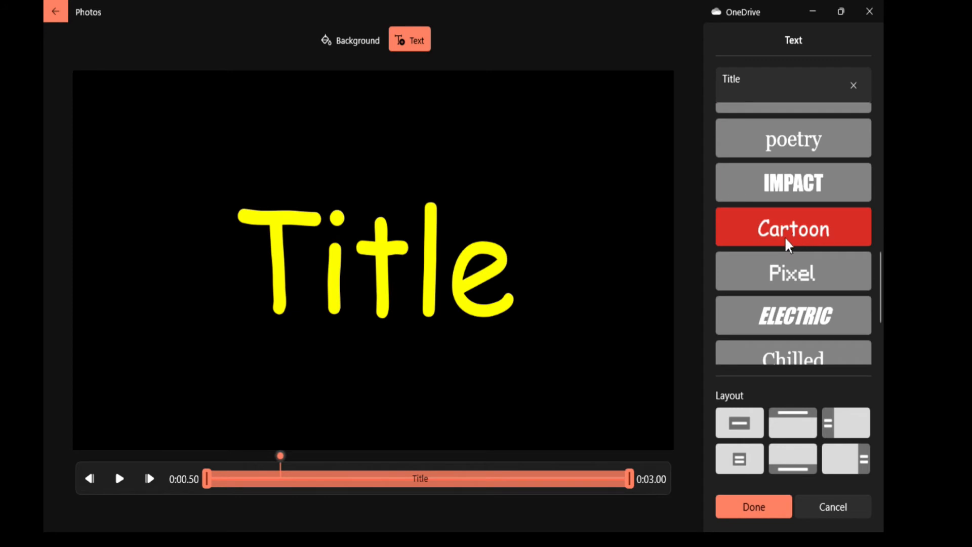
Step: Set the new title card's text to "Thank You for Watching" and move the card to the end of the storyboard
left_click(743, 79)
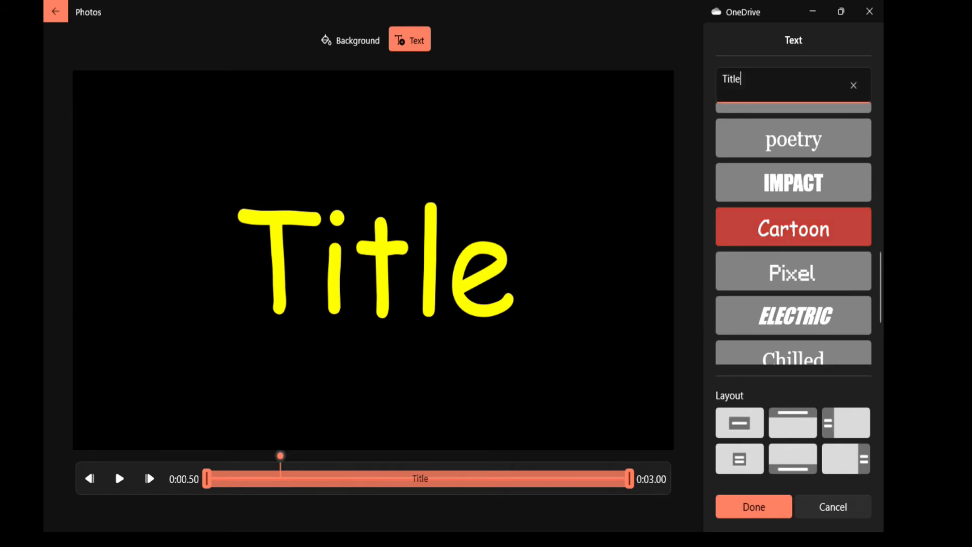
key("BackSpace")
key("BackSpace")
key("BackSpace")
key("BackSpace")
key("BackSpace")
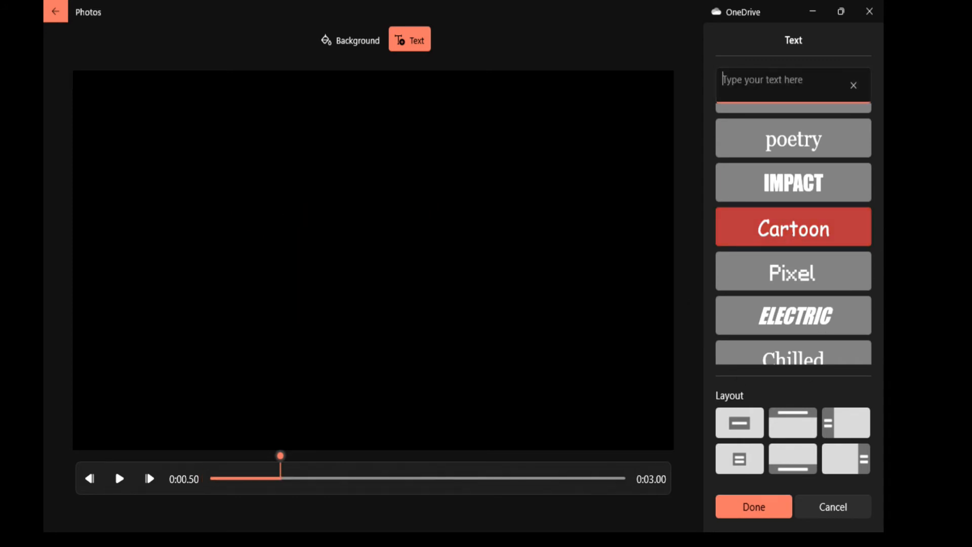
type("Than")
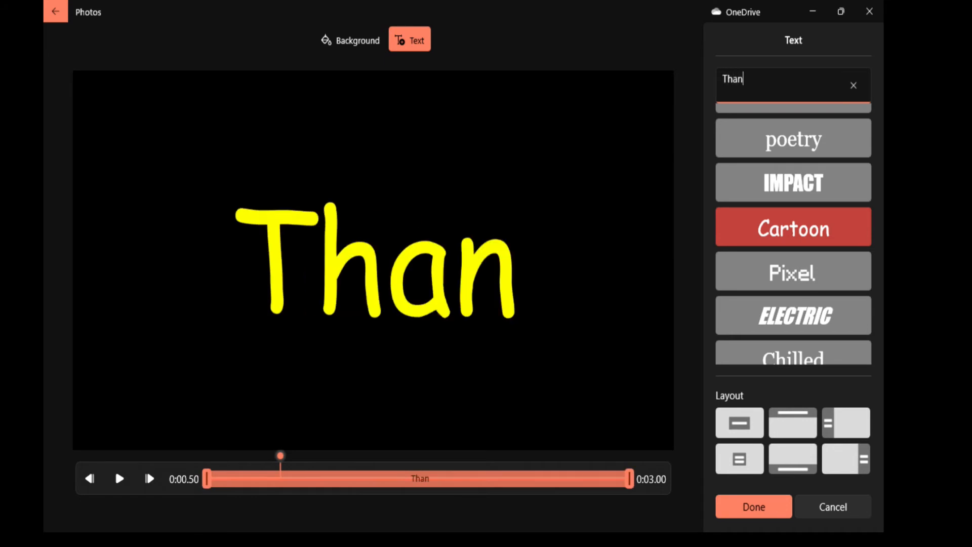
type("k You")
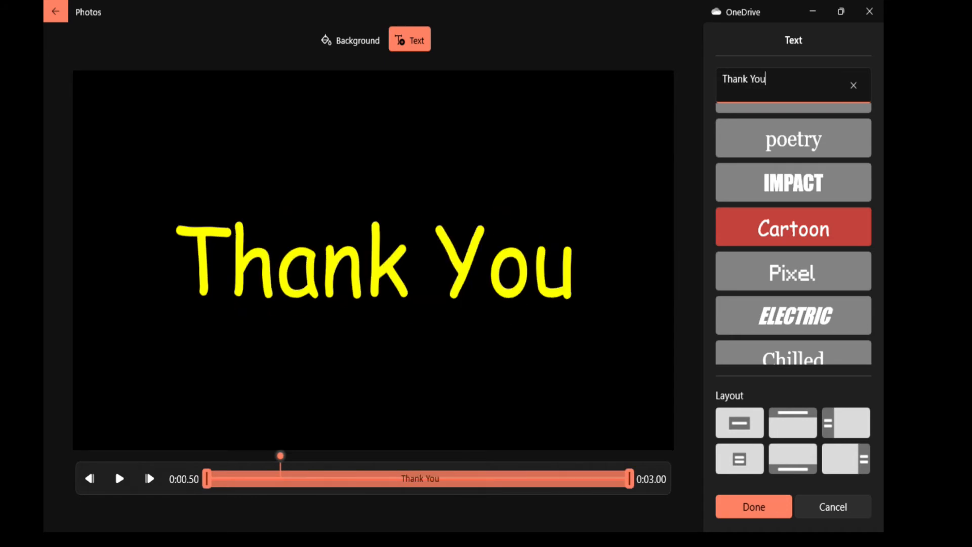
type(" for Watching")
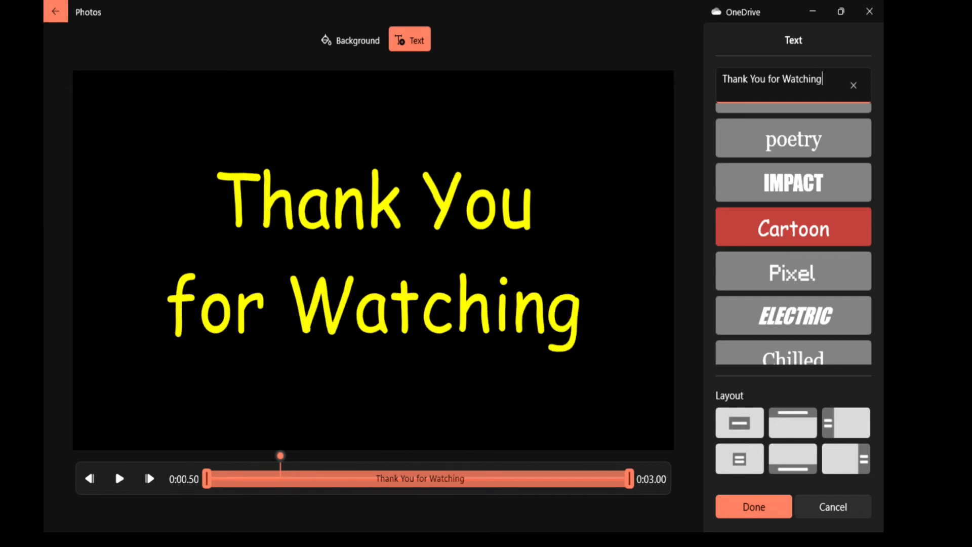
left_click(751, 508)
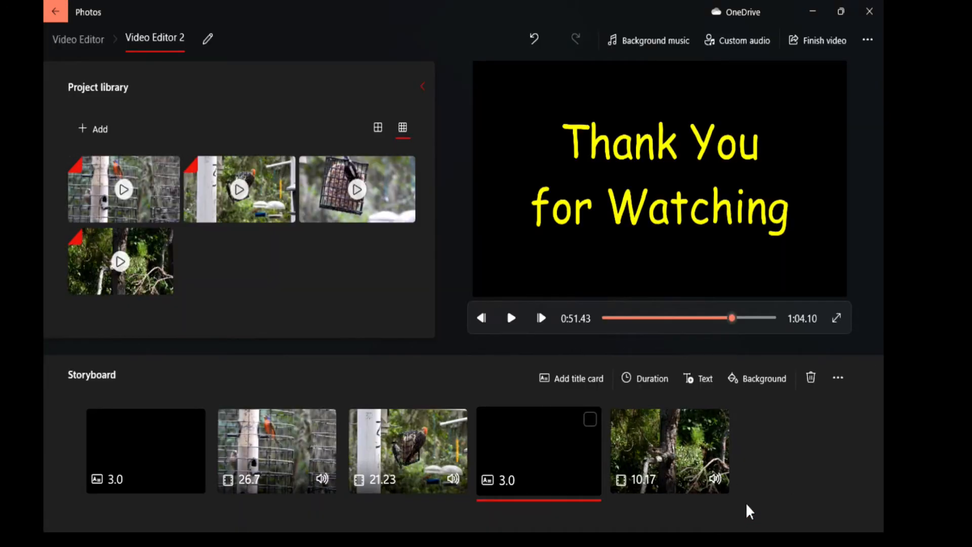
left_click_drag(542, 460, 712, 463)
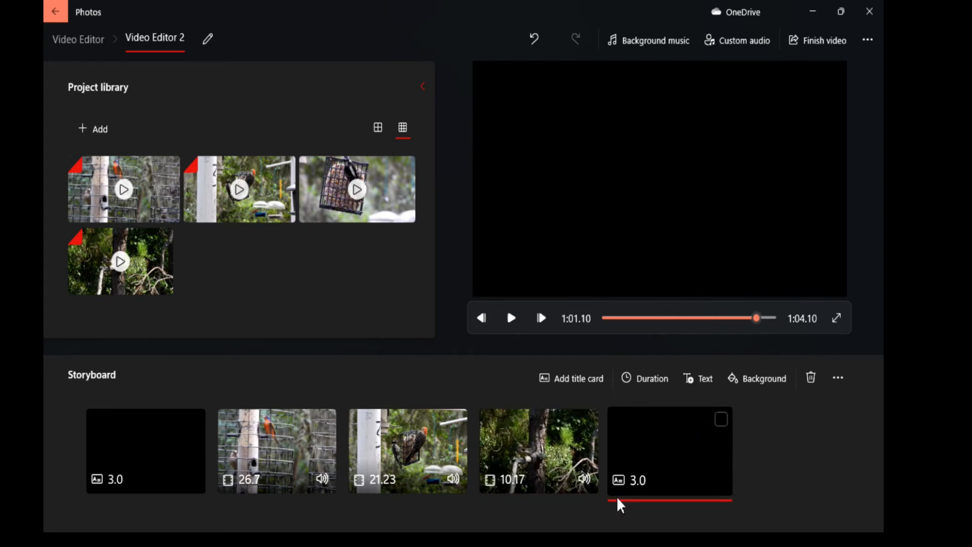
Step: Split the first bird clip, showing the red bird at the tube feeder, at 0:13.10 and delete its second part
left_click(296, 453)
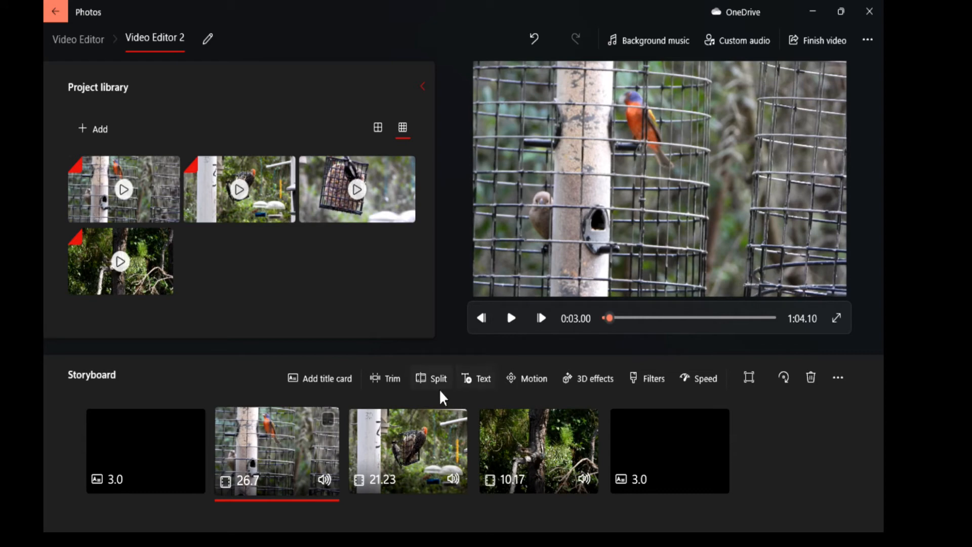
left_click(444, 373)
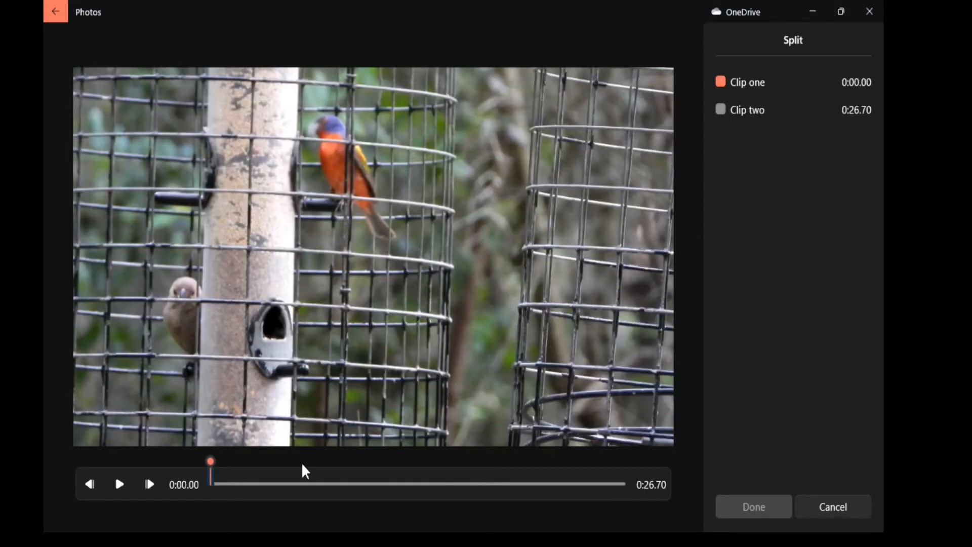
left_click_drag(210, 461, 412, 486)
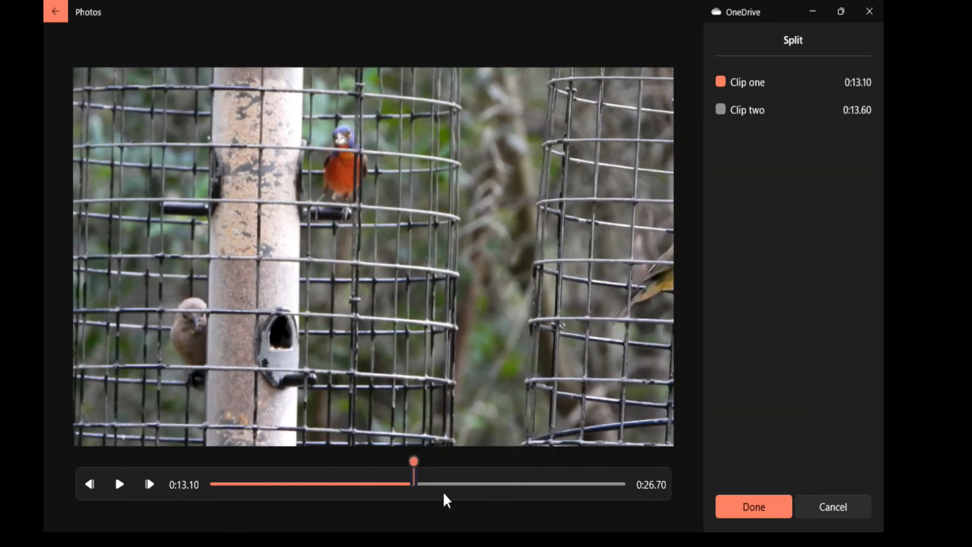
left_click(764, 509)
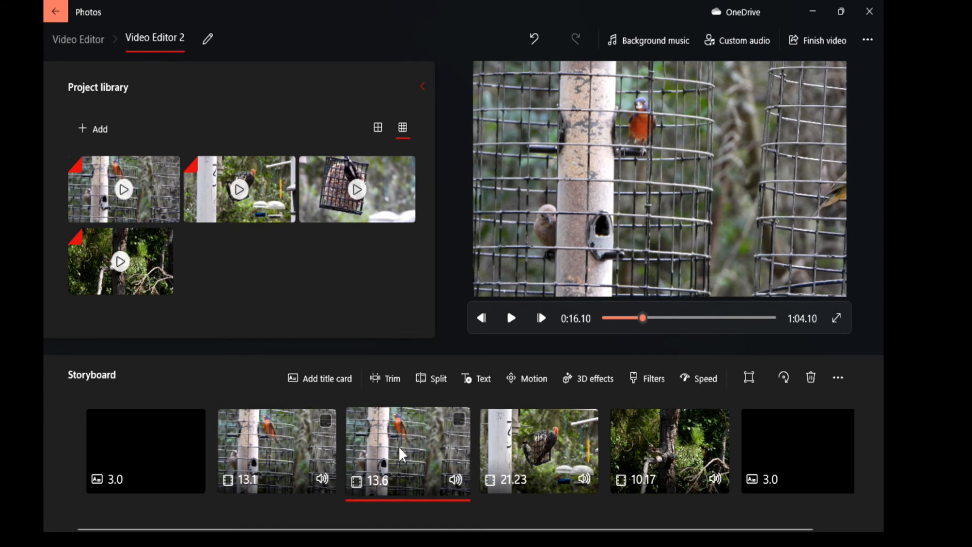
key("Delete")
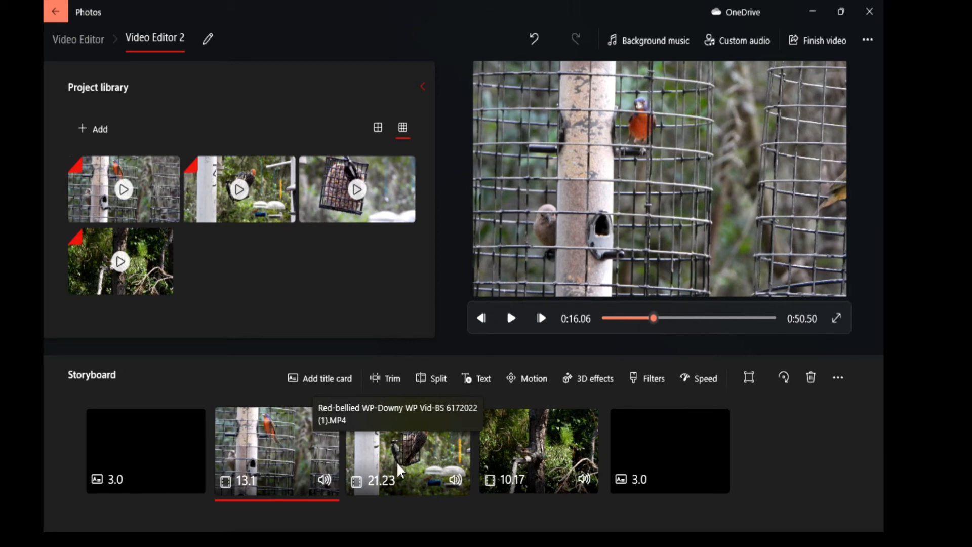
Step: Split the woodpecker clip at 0:10.10 and delete its second part from the storyboard
left_click(397, 461)
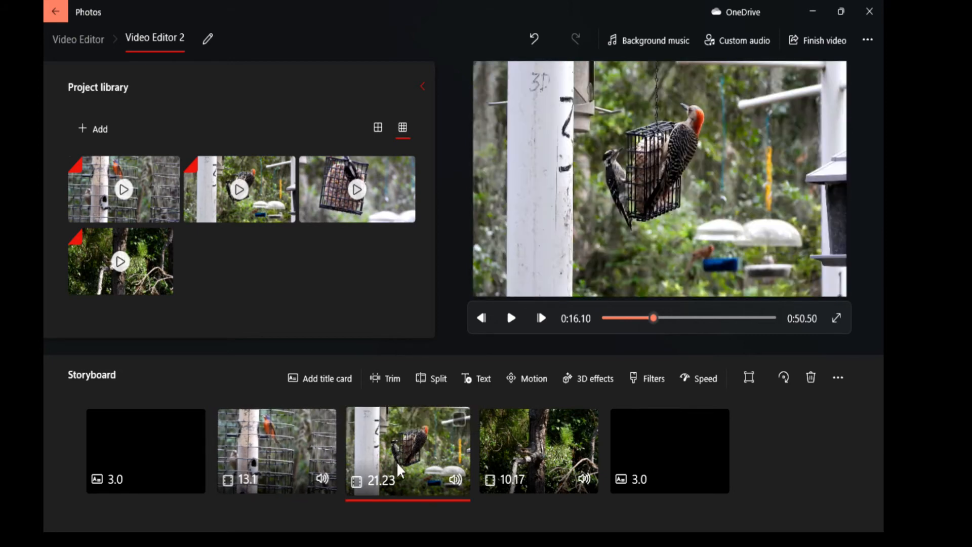
left_click(435, 383)
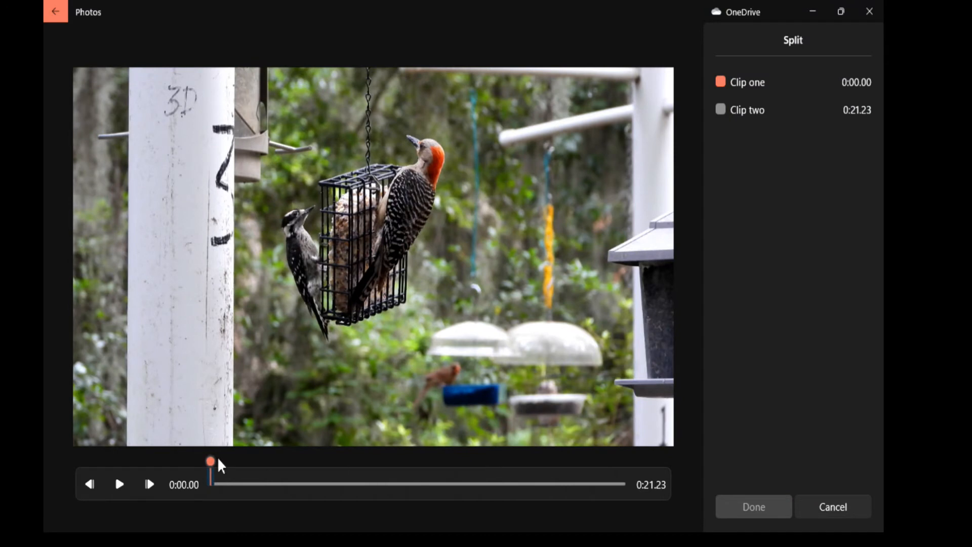
mouse_move(211, 461)
left_mouse_down()
mouse_move(434, 494)
mouse_move(410, 490)
left_mouse_up()
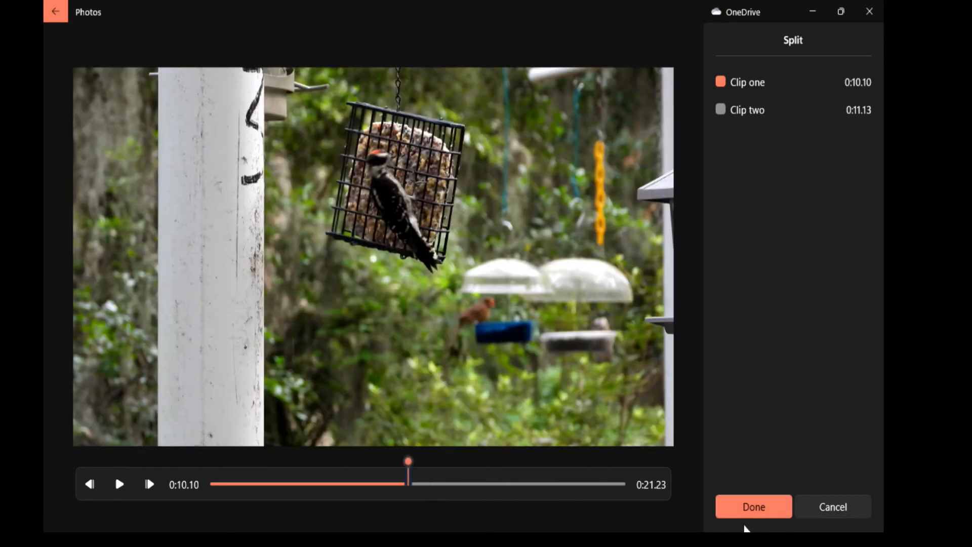
left_click(755, 506)
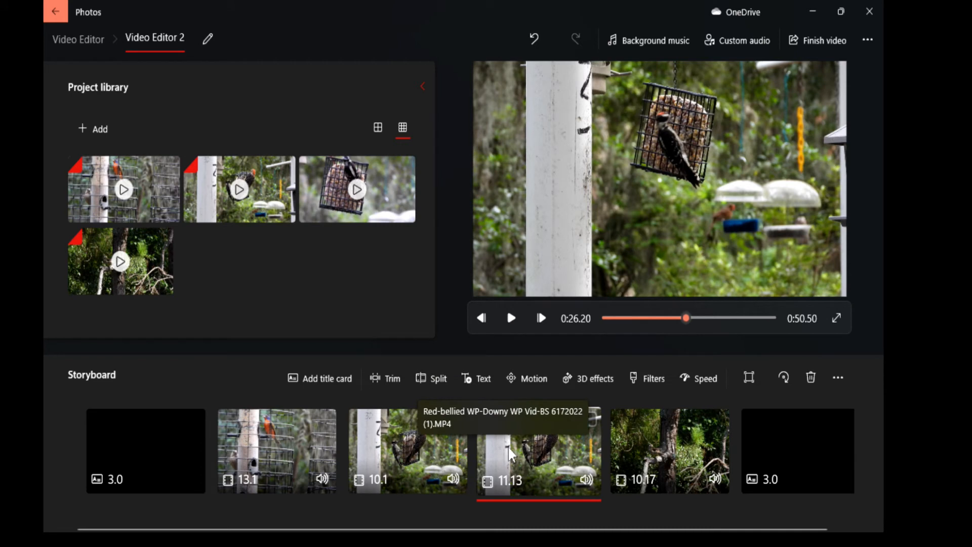
left_click(812, 368)
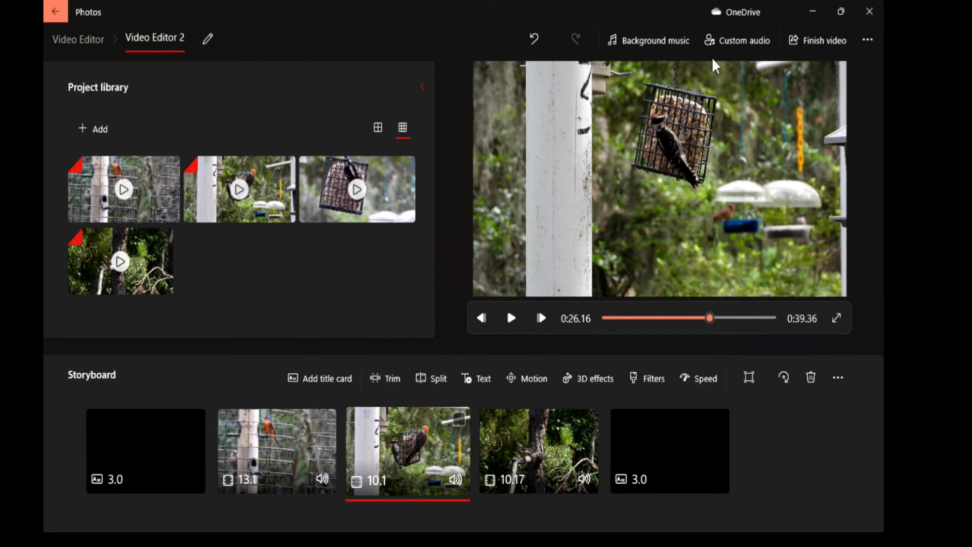
Step: Browse the list of built-in background music tracks and leave it without choosing one
left_click(658, 43)
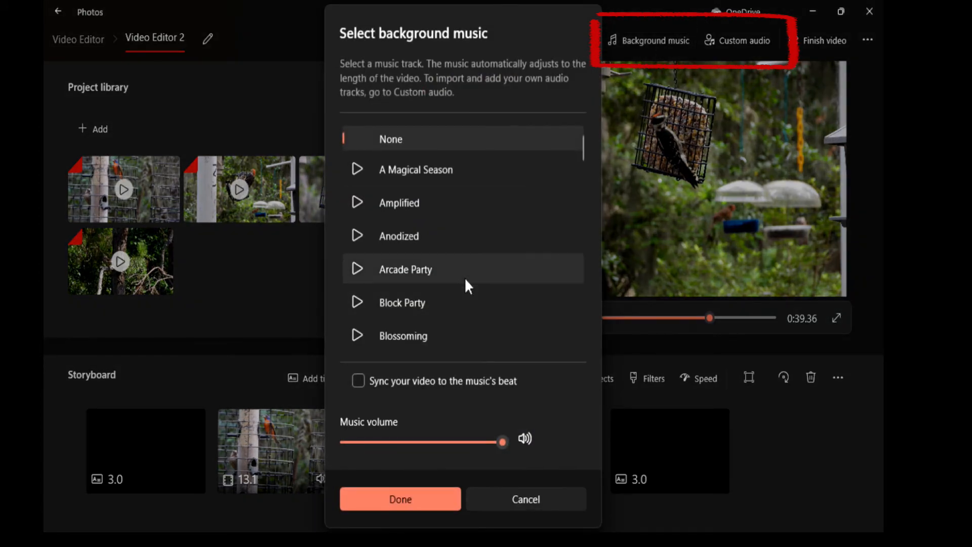
scroll(463, 278, "down", 5)
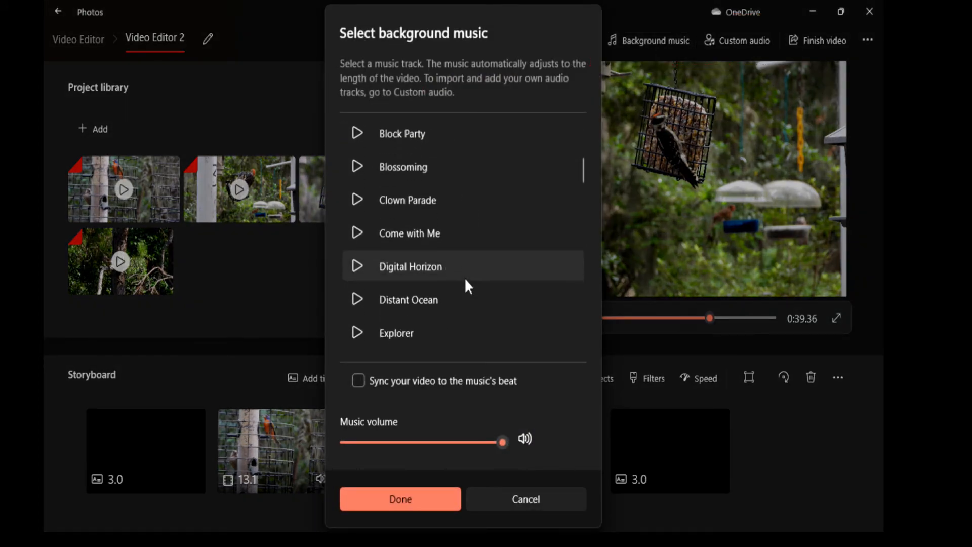
scroll(468, 286, "down", 7)
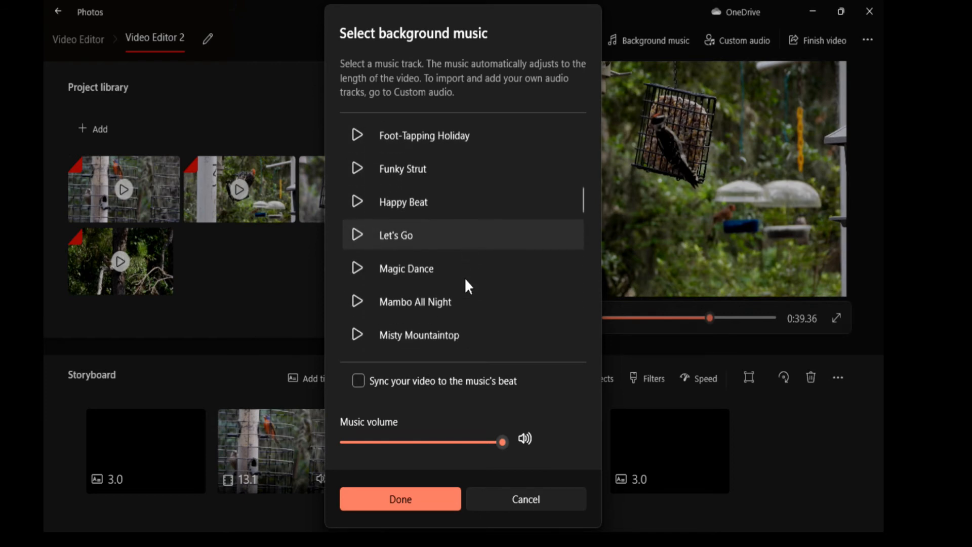
scroll(466, 281, "down", 6)
scroll(466, 284, "down", 2)
scroll(468, 287, "down", 5)
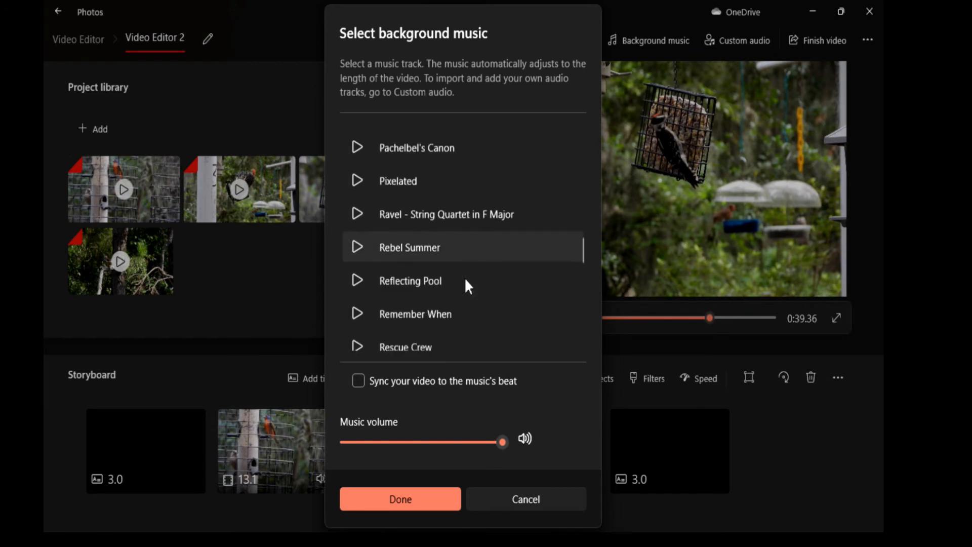
scroll(467, 284, "down", 3)
scroll(467, 286, "down", 3)
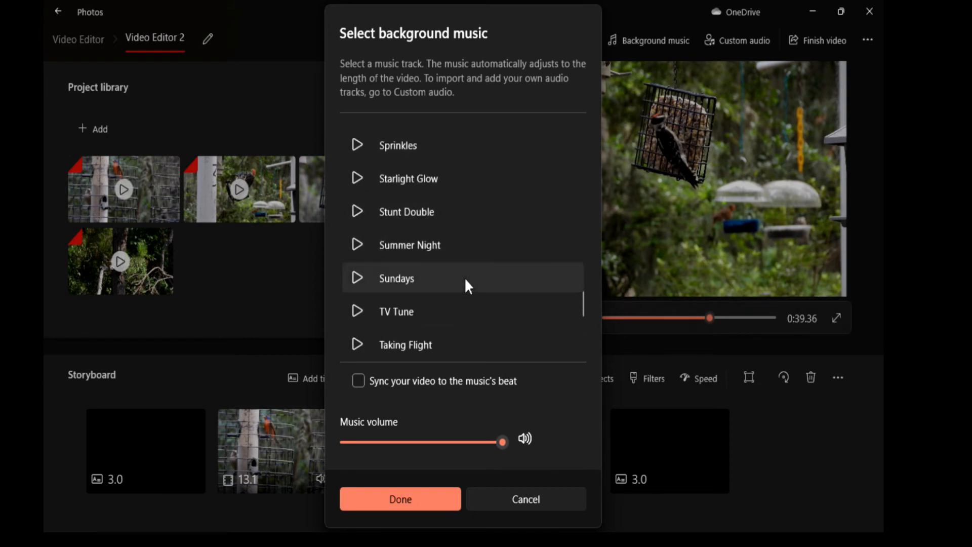
scroll(466, 285, "down", 1)
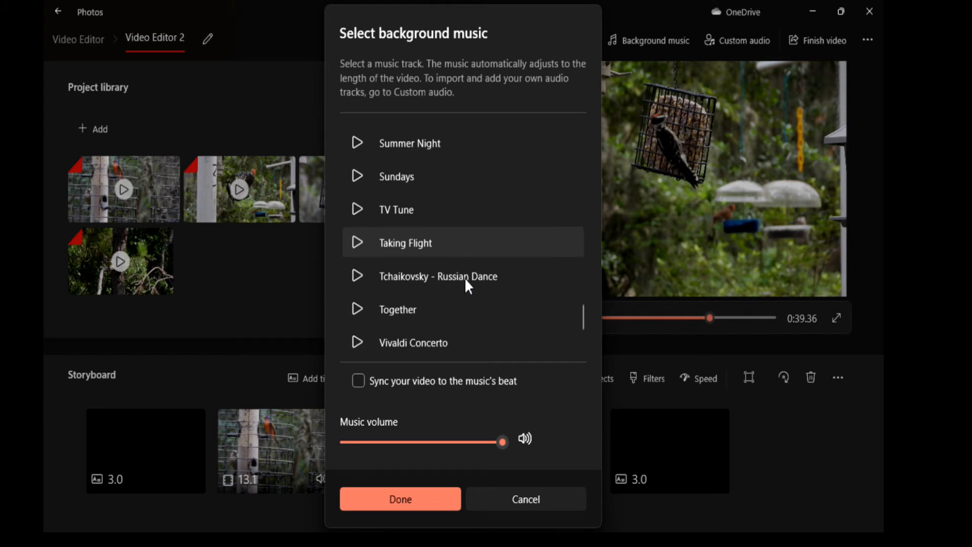
left_click(539, 503)
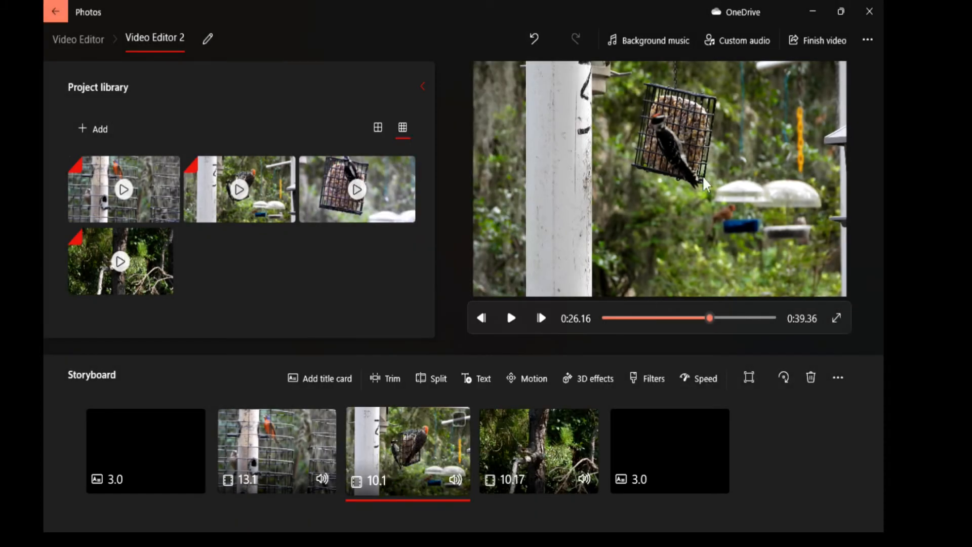
Step: Look at the custom audio option for adding an audio file and leave it without adding any
left_click(740, 48)
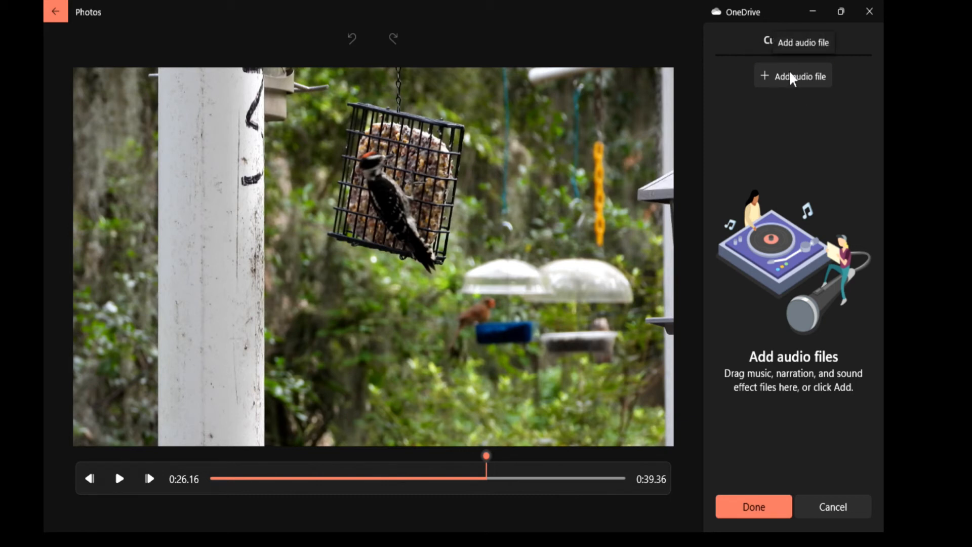
left_click(793, 79)
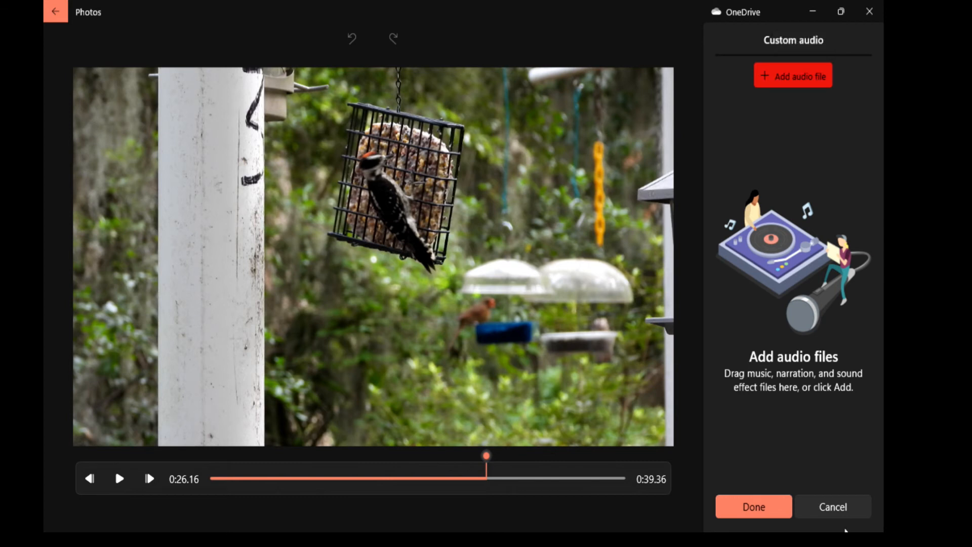
left_click(844, 517)
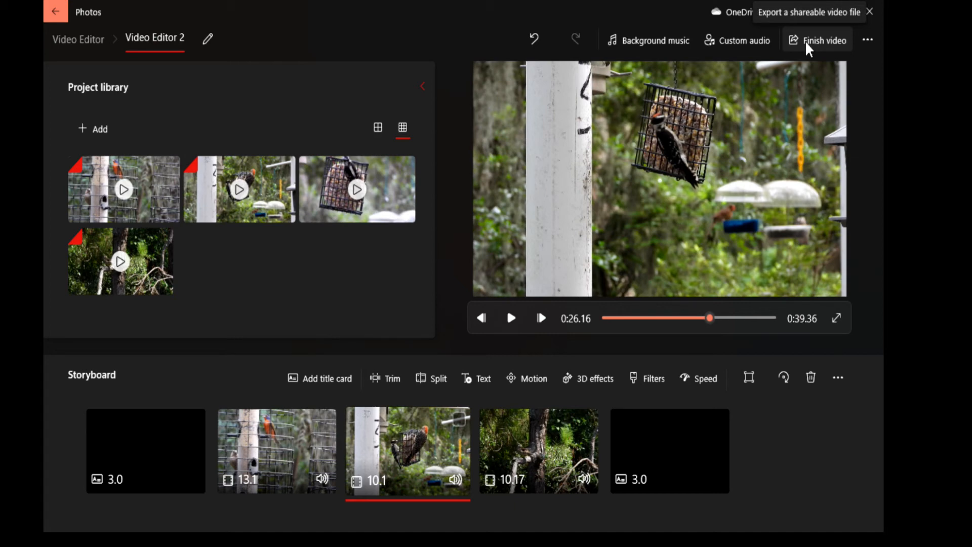
Step: Set the video's background music to the Blossoming track
left_click(638, 36)
scroll(523, 284, "down", 2)
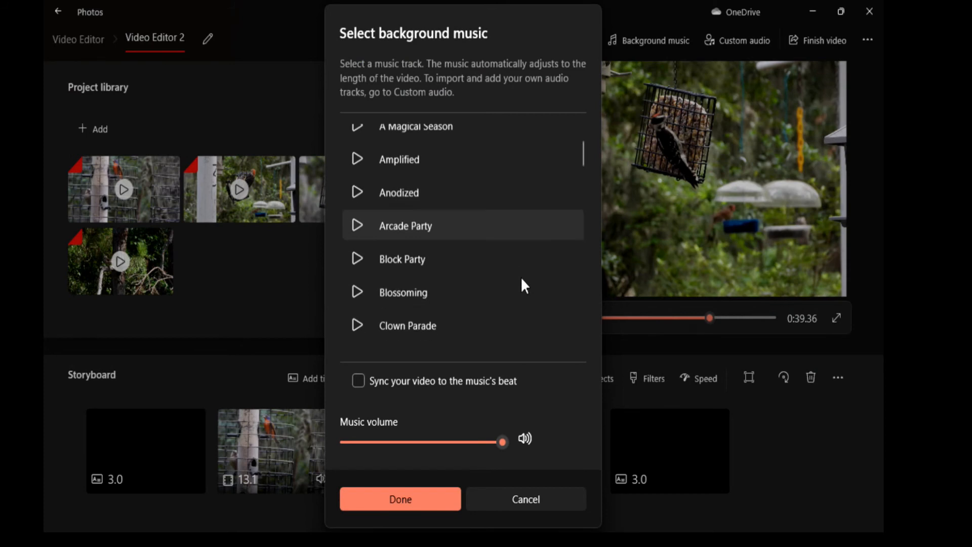
scroll(519, 276, "down", 1)
left_click(464, 228)
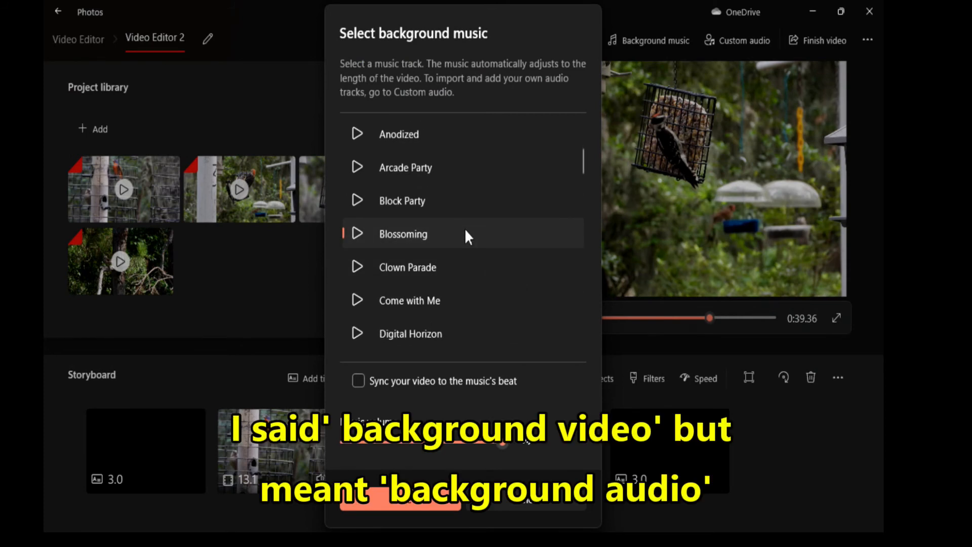
left_click(400, 499)
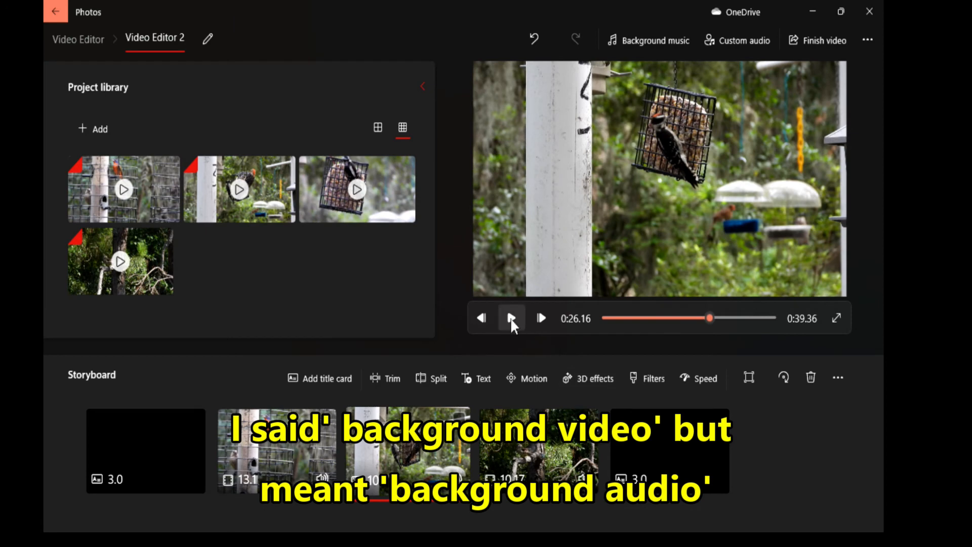
Step: Return the preview to the start of the video and play the whole project through
left_click(481, 318)
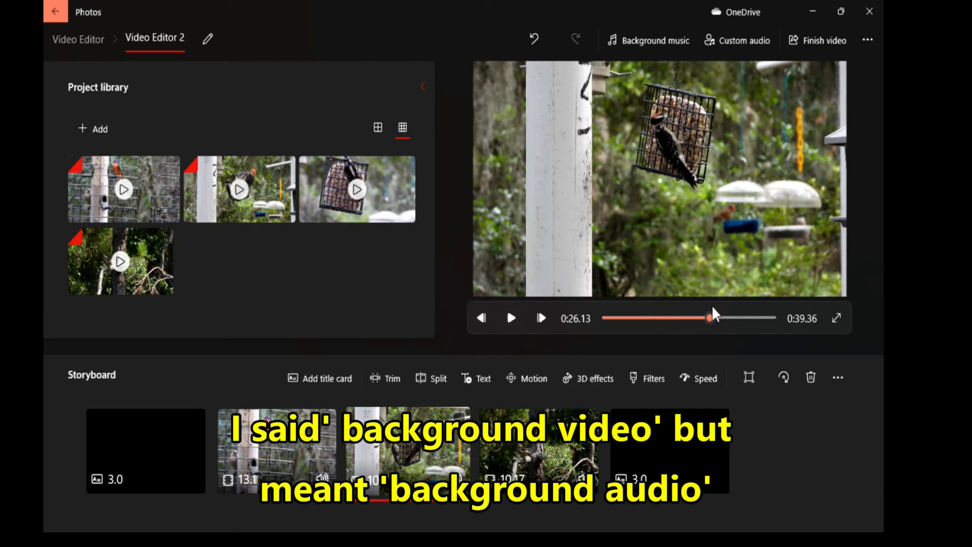
left_click_drag(715, 323, 530, 333)
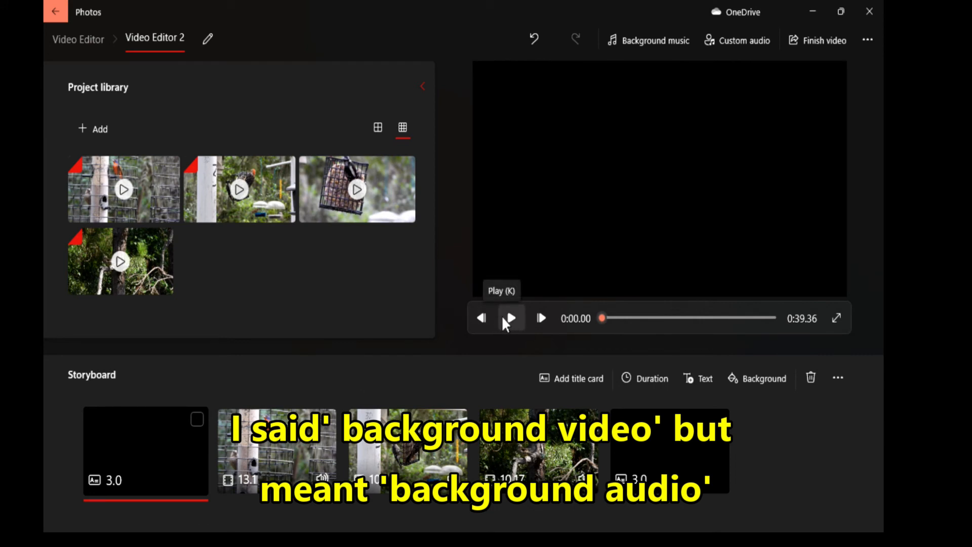
left_click(512, 316)
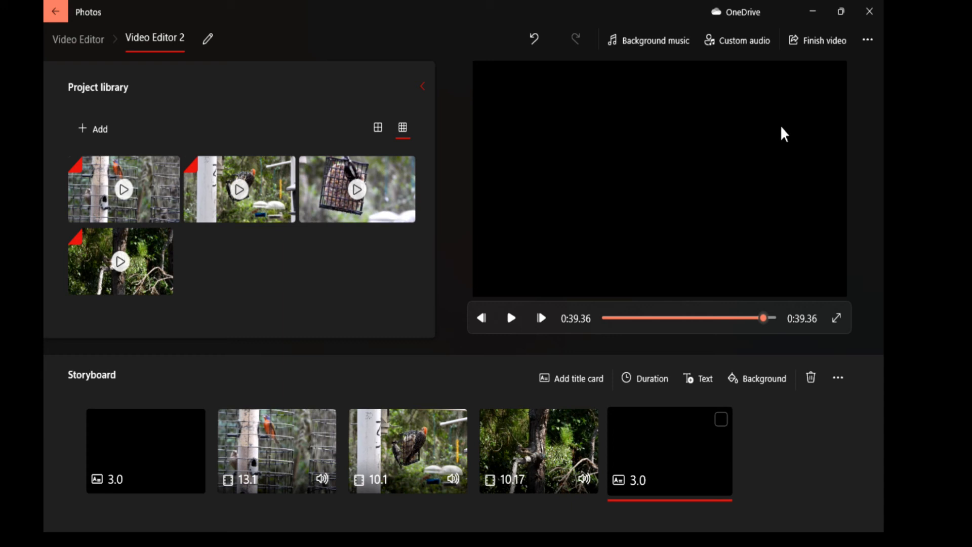
Step: Finish the video, look through the quality choices, keep High 1080p (recommended) and start the export
left_click(811, 42)
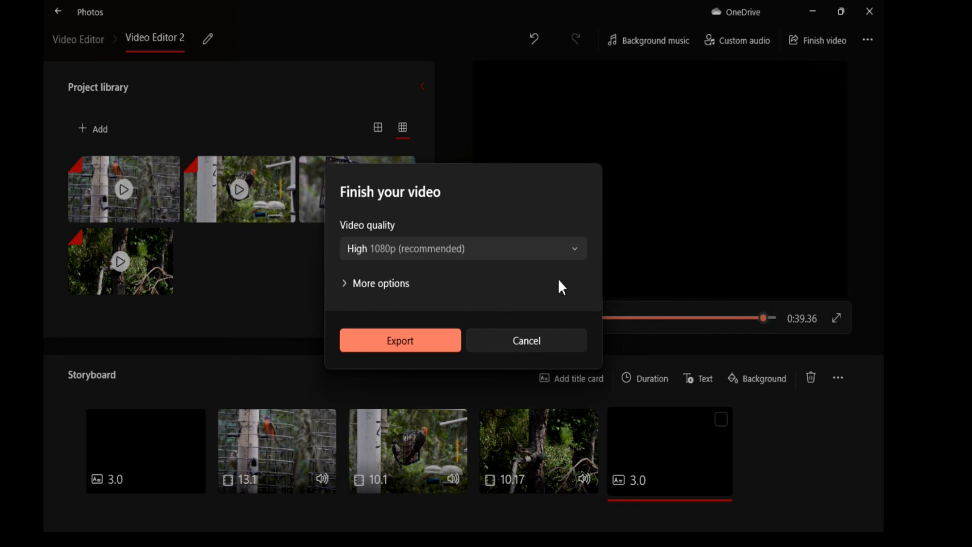
left_click(578, 258)
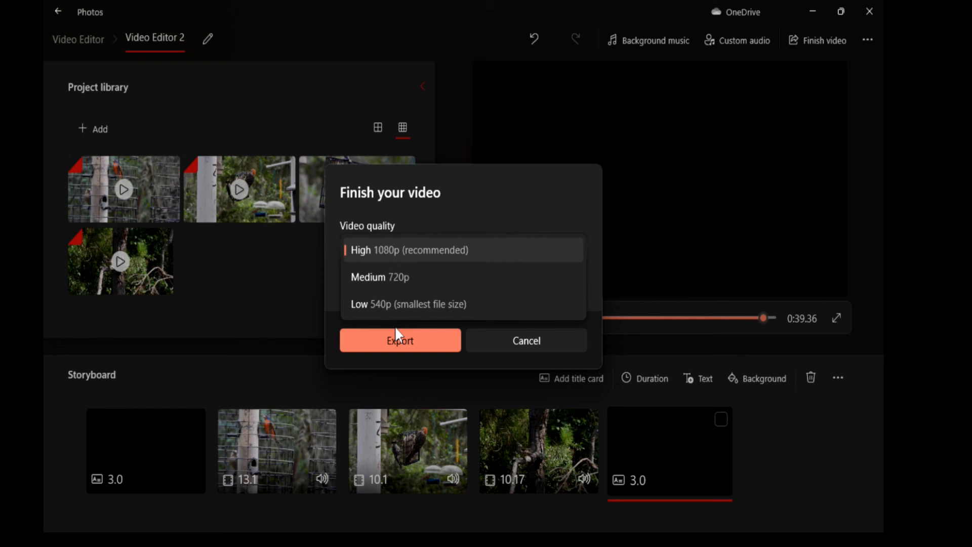
left_click(419, 347)
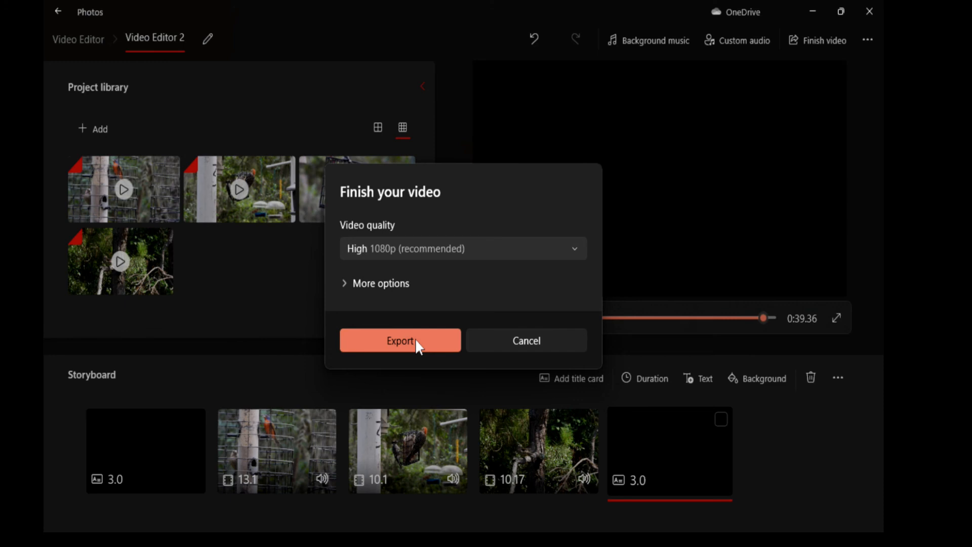
left_click(415, 343)
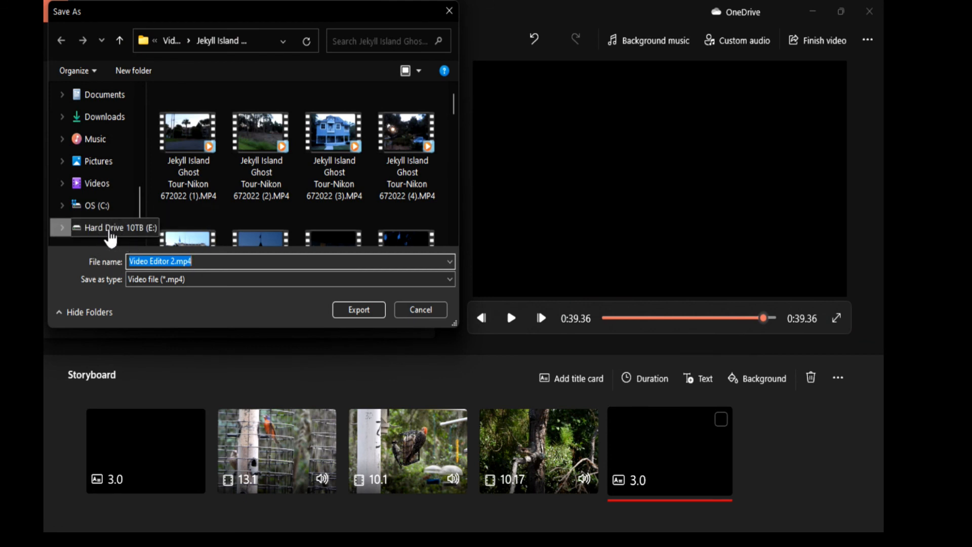
Step: Export the video to the Finished Videos 2022 folder on Hard Drive 10TB (E:) as "Birding-Golden Isles Video Editor 2022"
left_click(110, 231)
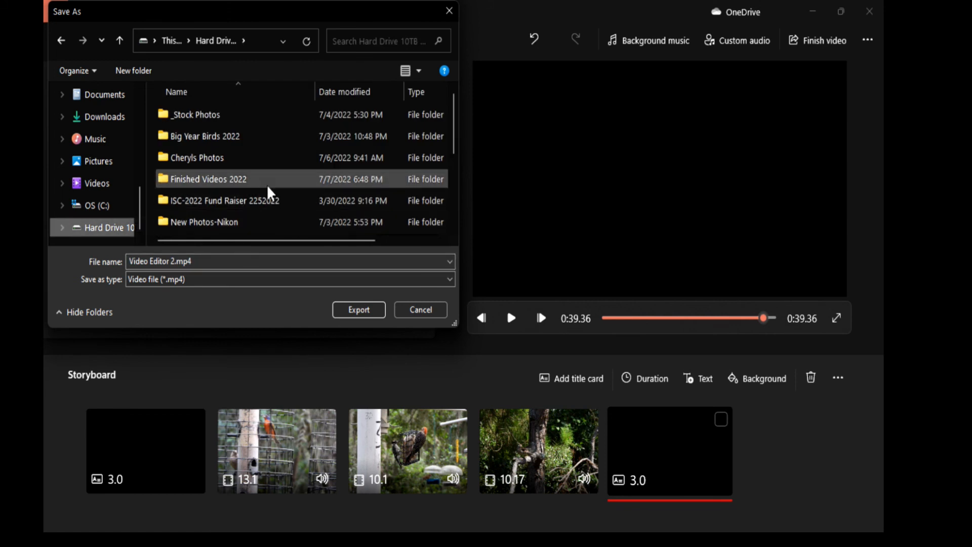
double_click(236, 181)
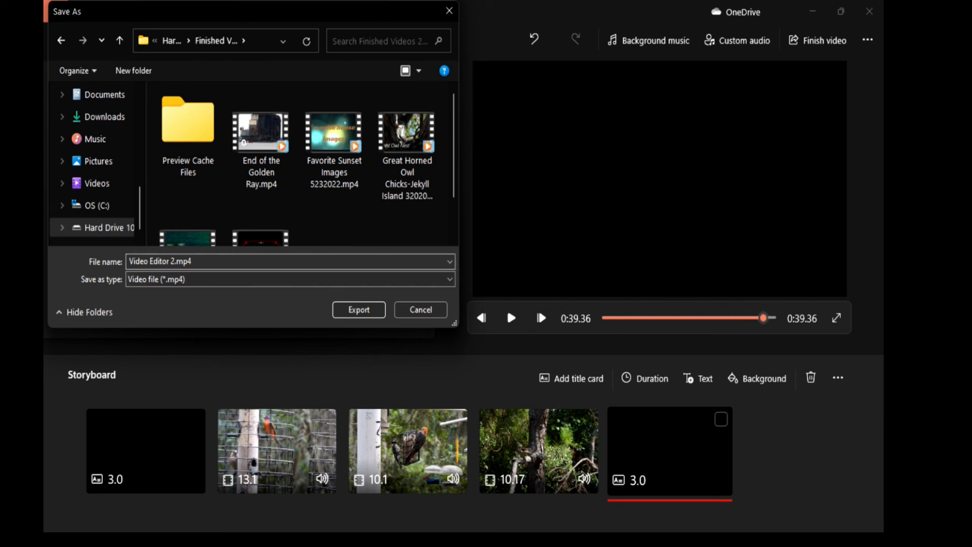
left_click(227, 261)
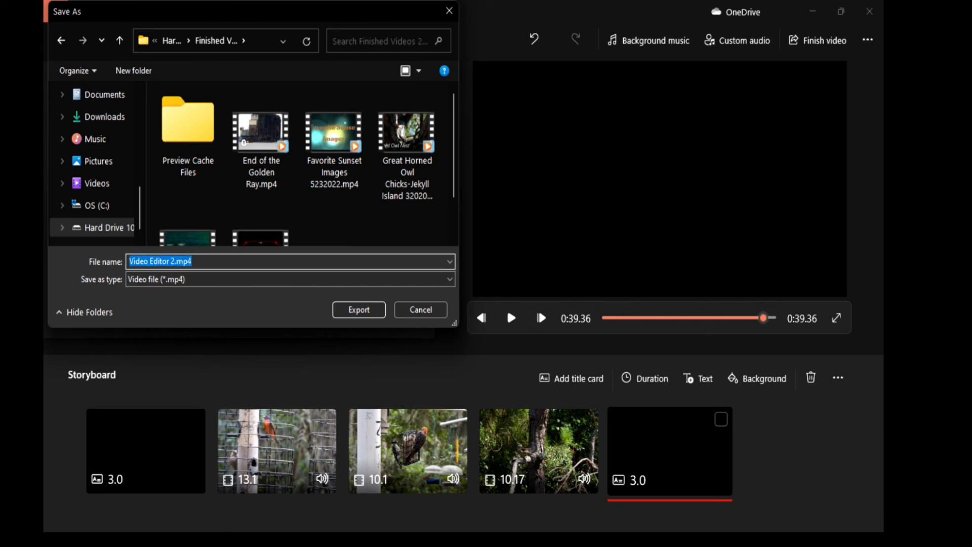
type("Birding")
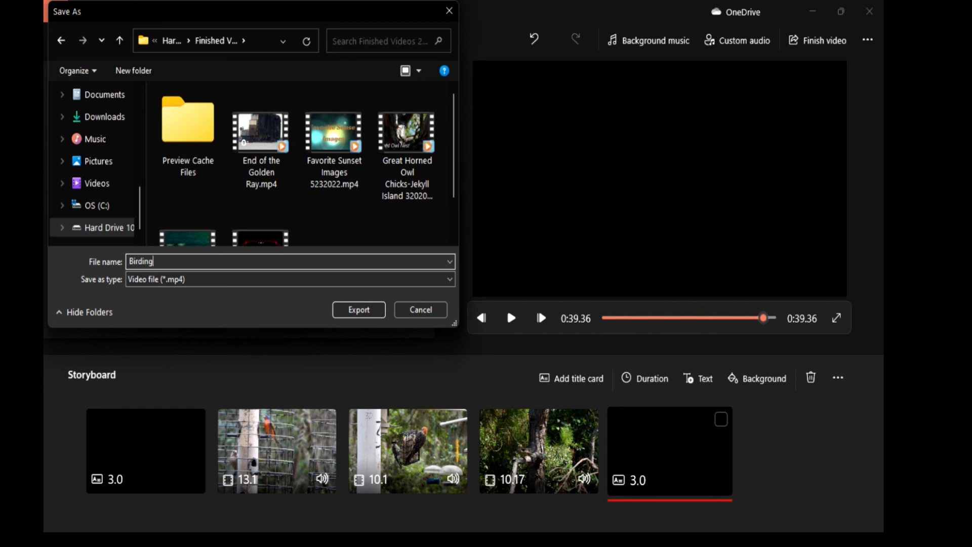
type("-Golden Isles Video Editor 20")
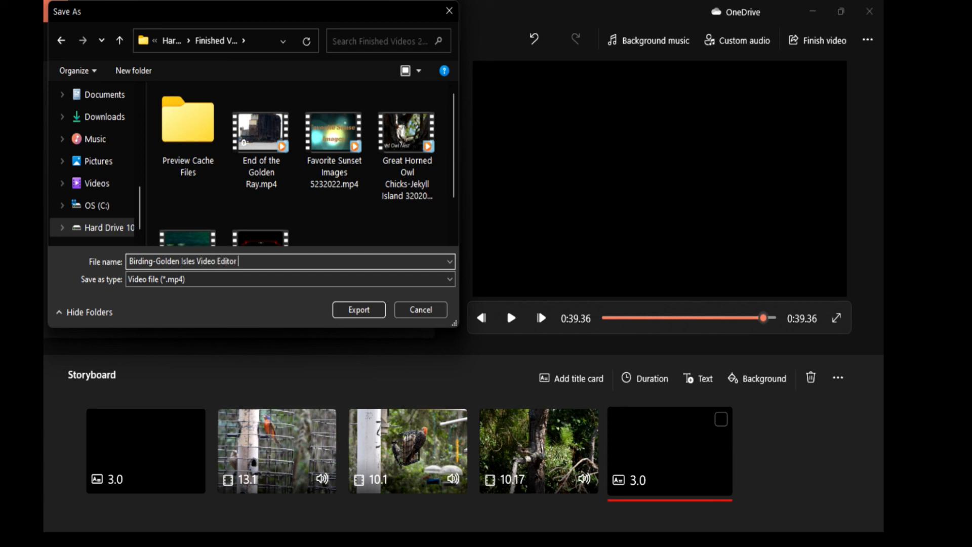
type("22")
left_click(360, 310)
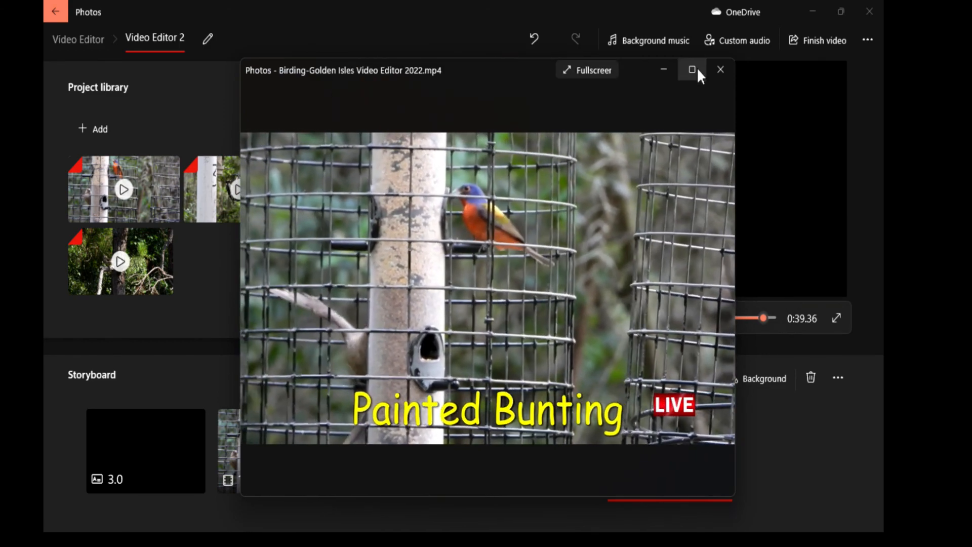
Step: Watch the exported video in a maximized player window and close the player
left_click(692, 70)
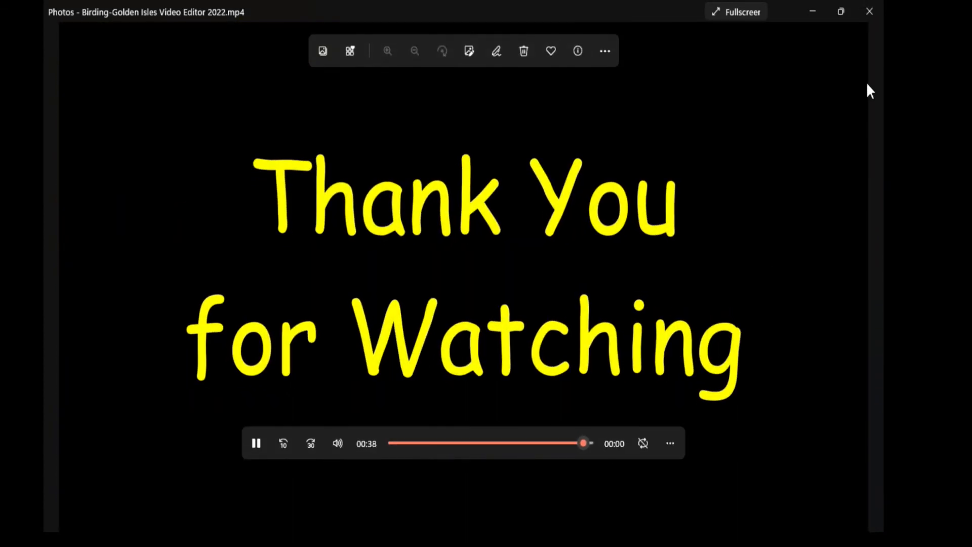
left_click(870, 7)
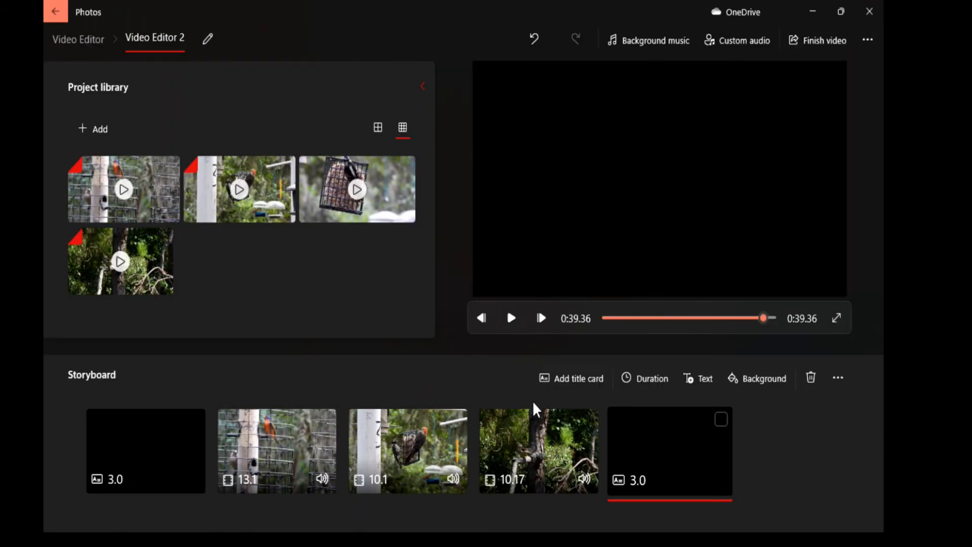